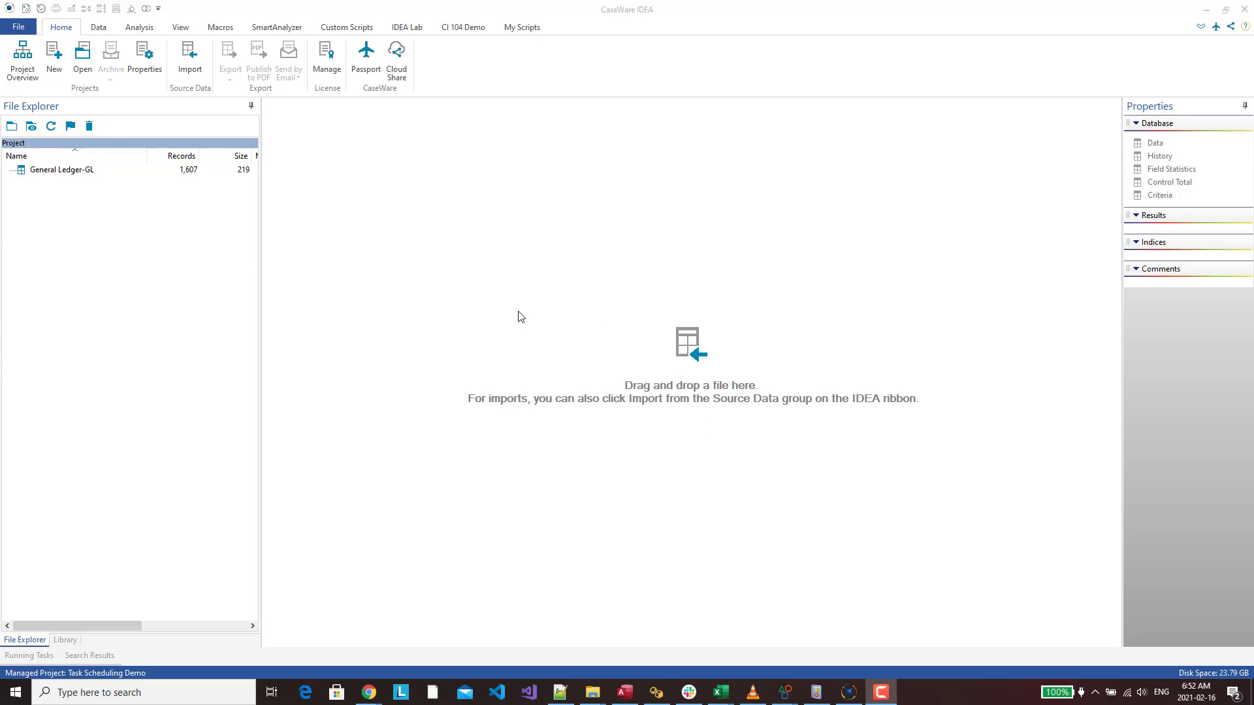
Bring the Task Scheduler Test script forward in the IDEAScript editor and highlight the IgnoreWarning(True) line
mouse_move(786, 696)
mouse_move(787, 698)
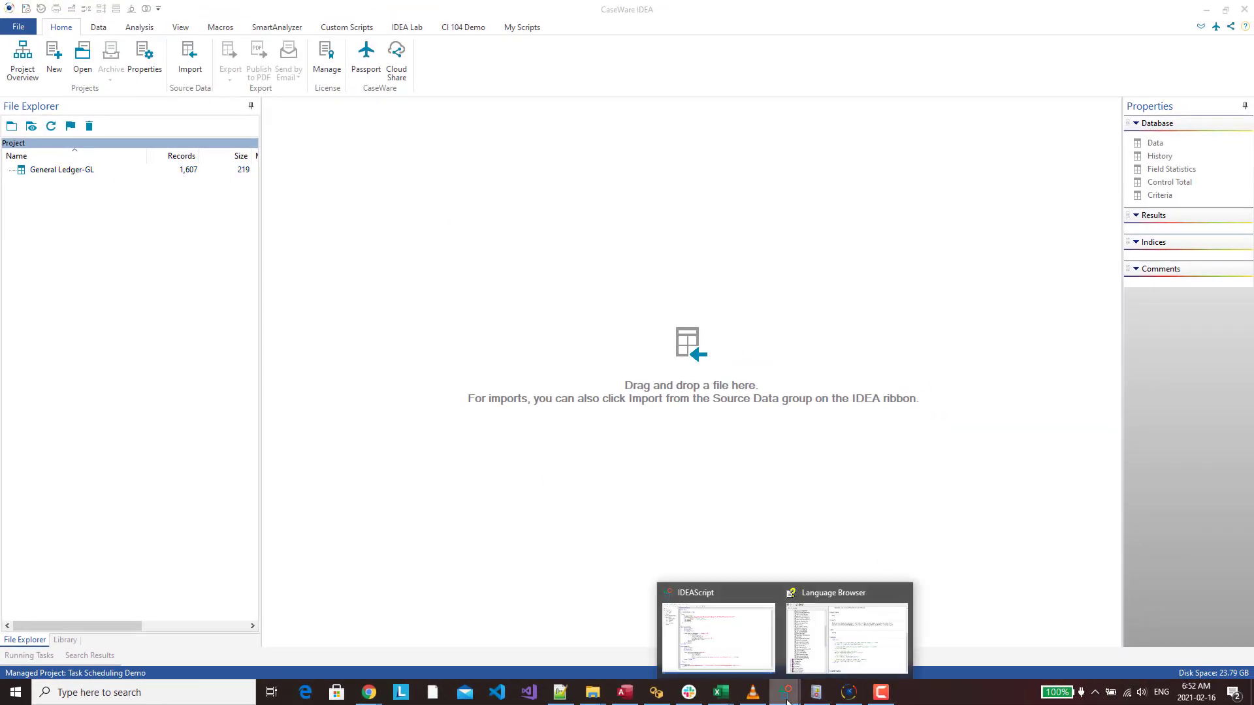
click(748, 637)
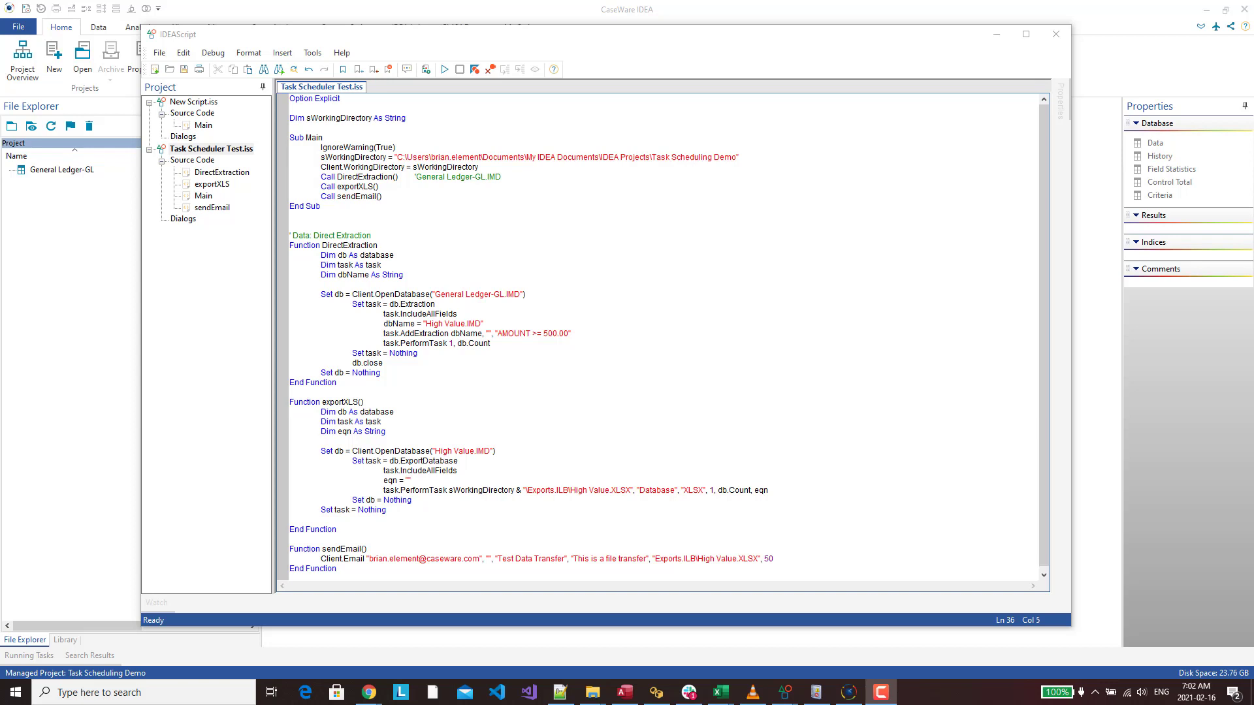
click(387, 148)
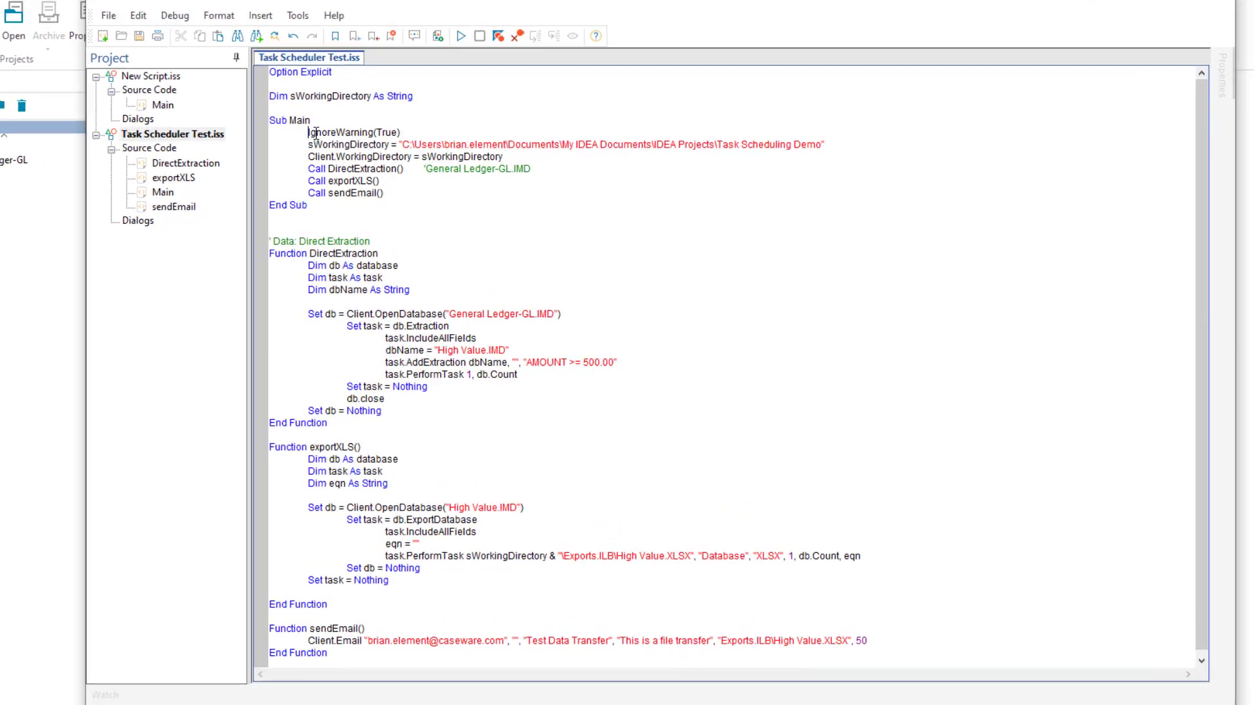
drag(319, 148, 396, 149)
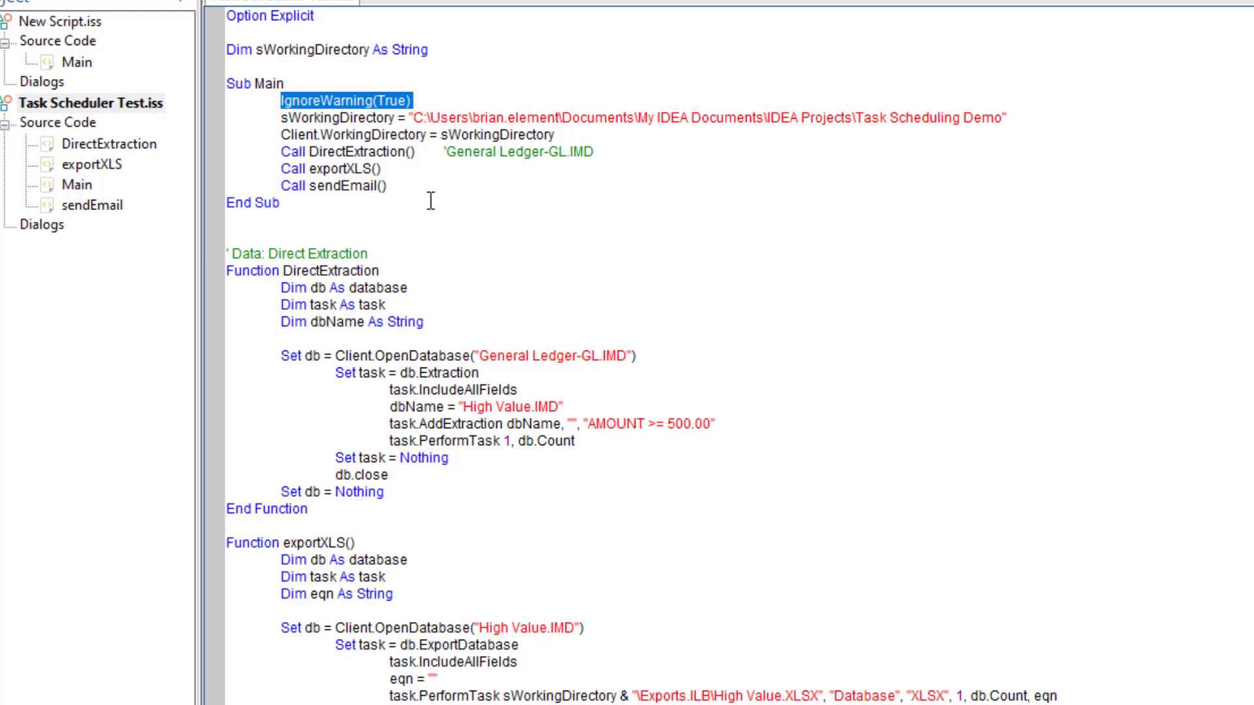
Highlight the working-directory and extraction lines in Sub Main, then bring up the Client.Email help topic with F1
click(350, 117)
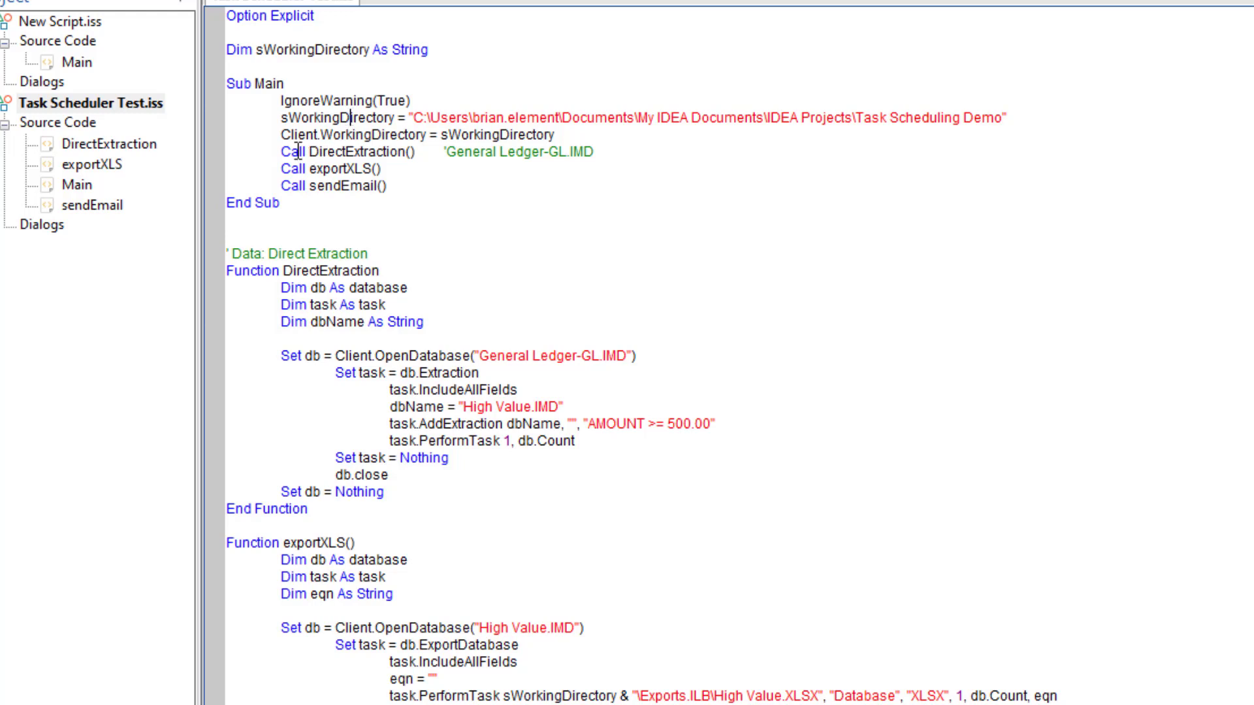
drag(281, 135, 428, 134)
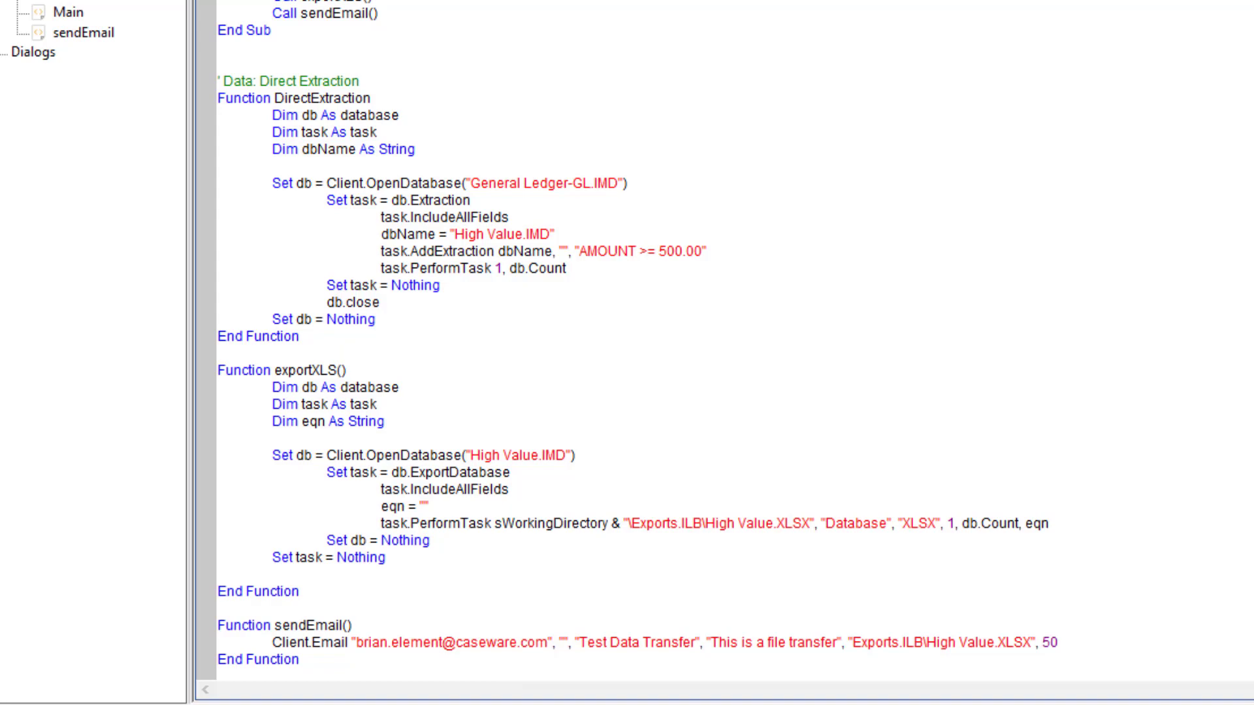
key(F1)
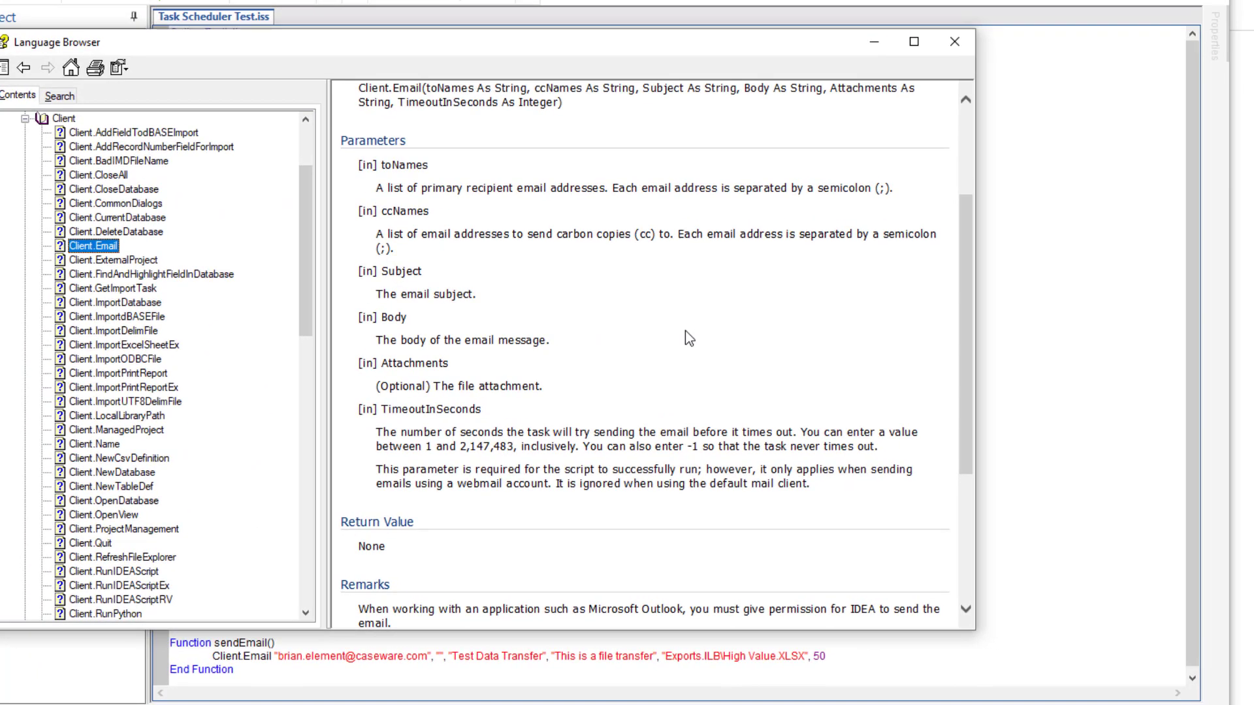
Review the Client.Email help and highlight the 'Test Data Transfer' subject and the attachment path in the code
scroll(700, 291, up, 3)
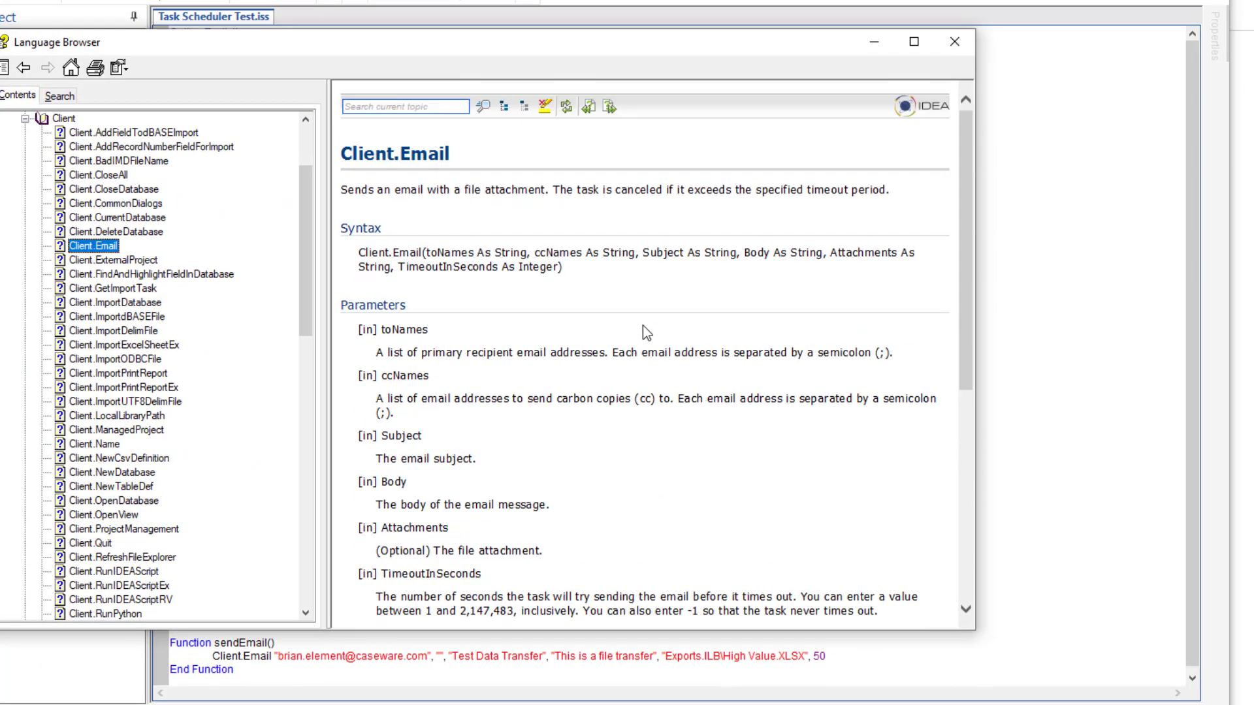
scroll(699, 291, down, 2)
scroll(642, 332, down, 2)
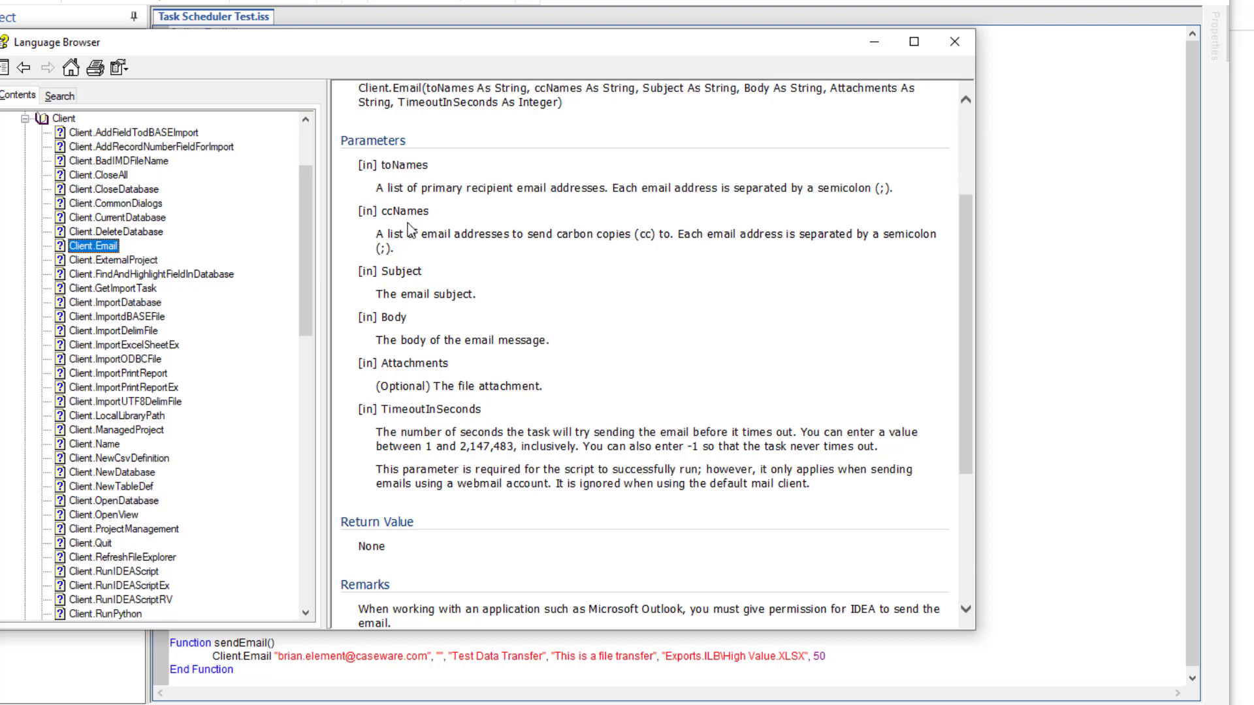
click(442, 658)
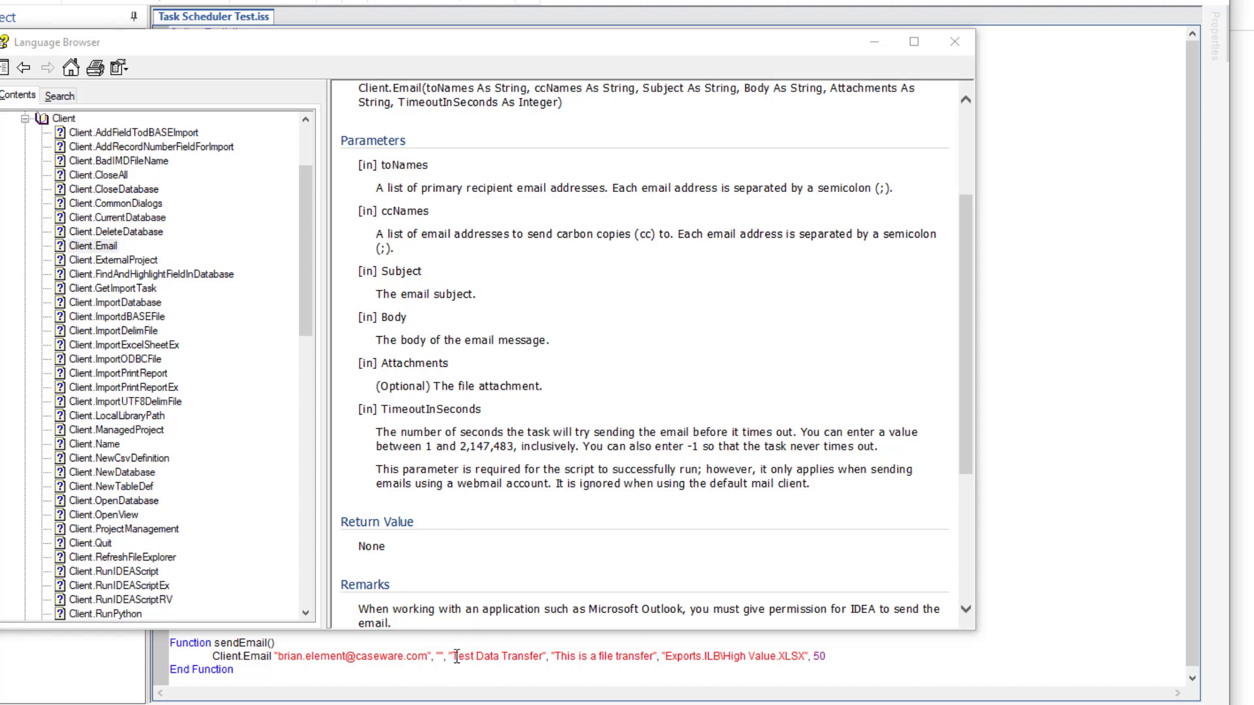
drag(456, 657, 523, 654)
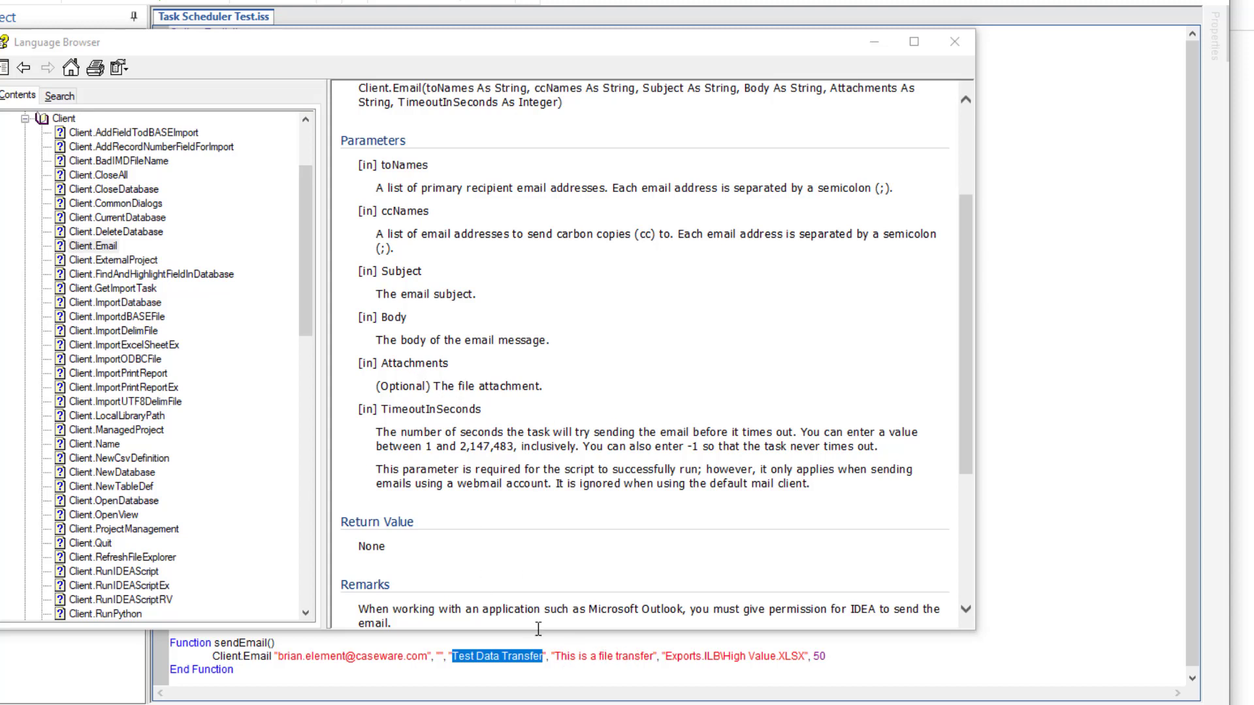
drag(666, 660, 775, 661)
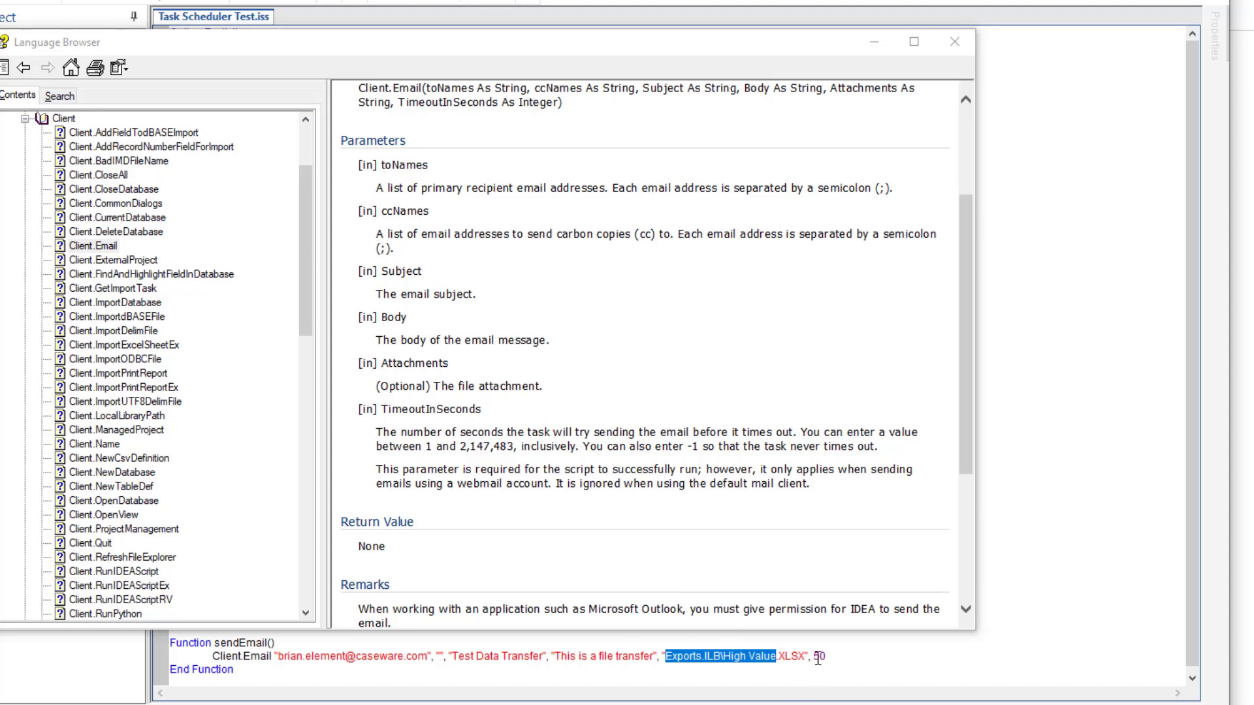
Minimize the Language Browser to show the full script again
scroll(764, 503, down, 6)
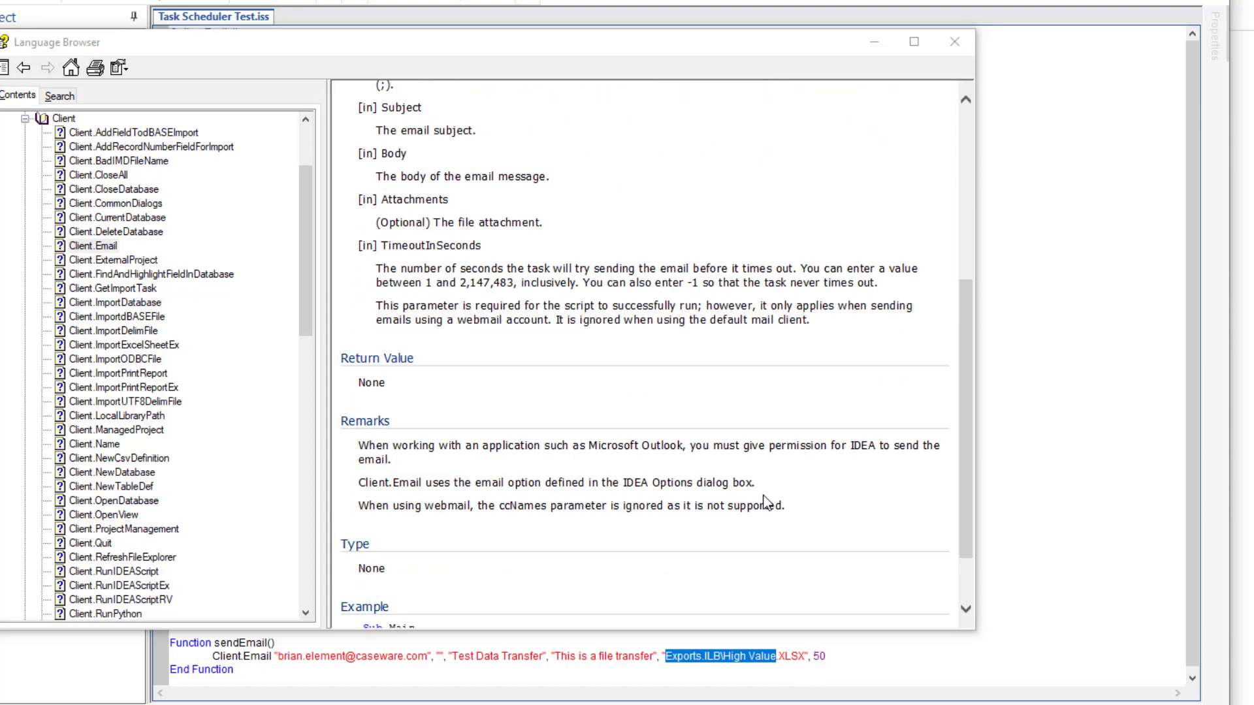
scroll(683, 594, up, 6)
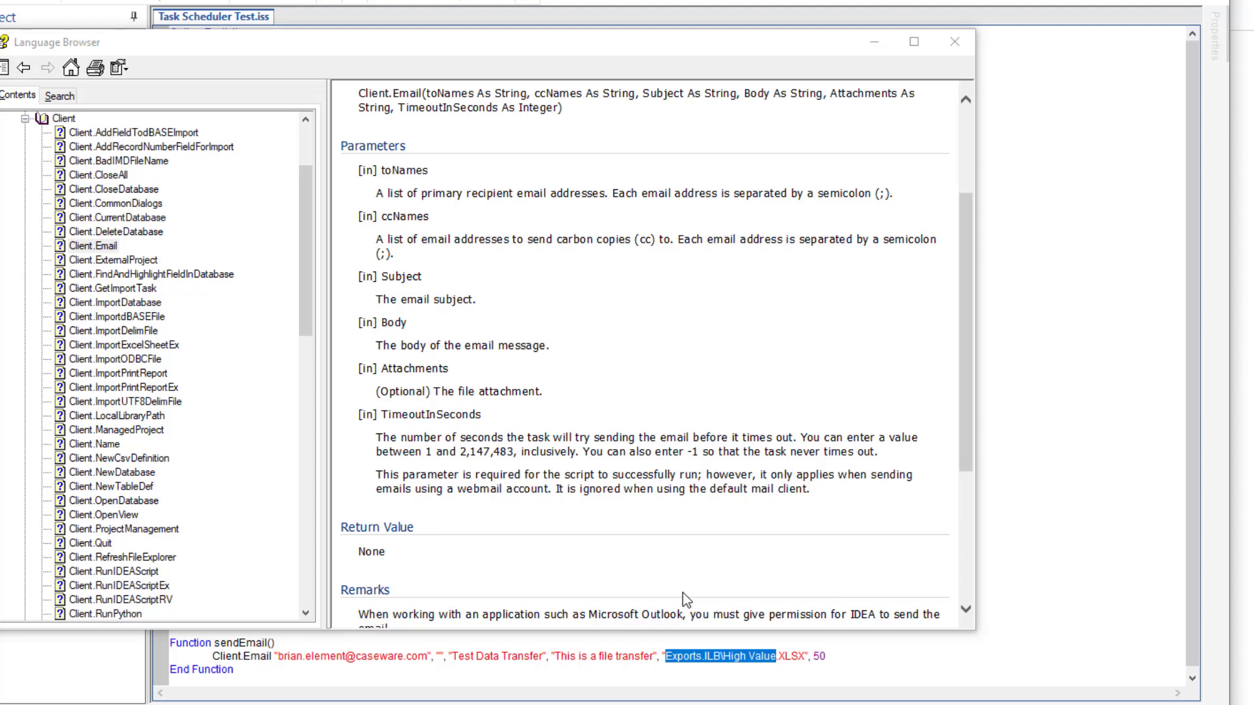
click(875, 45)
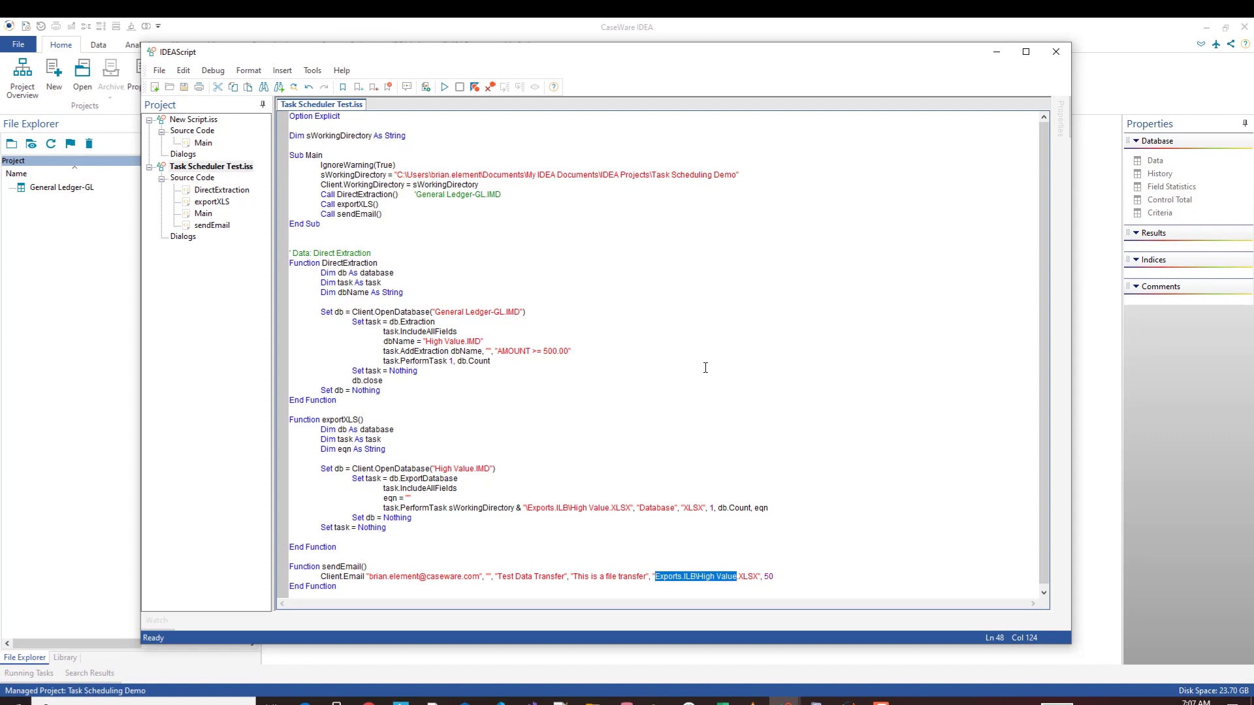
Run the script, then select High Value.xlsx in the library's Exports folder
click(444, 87)
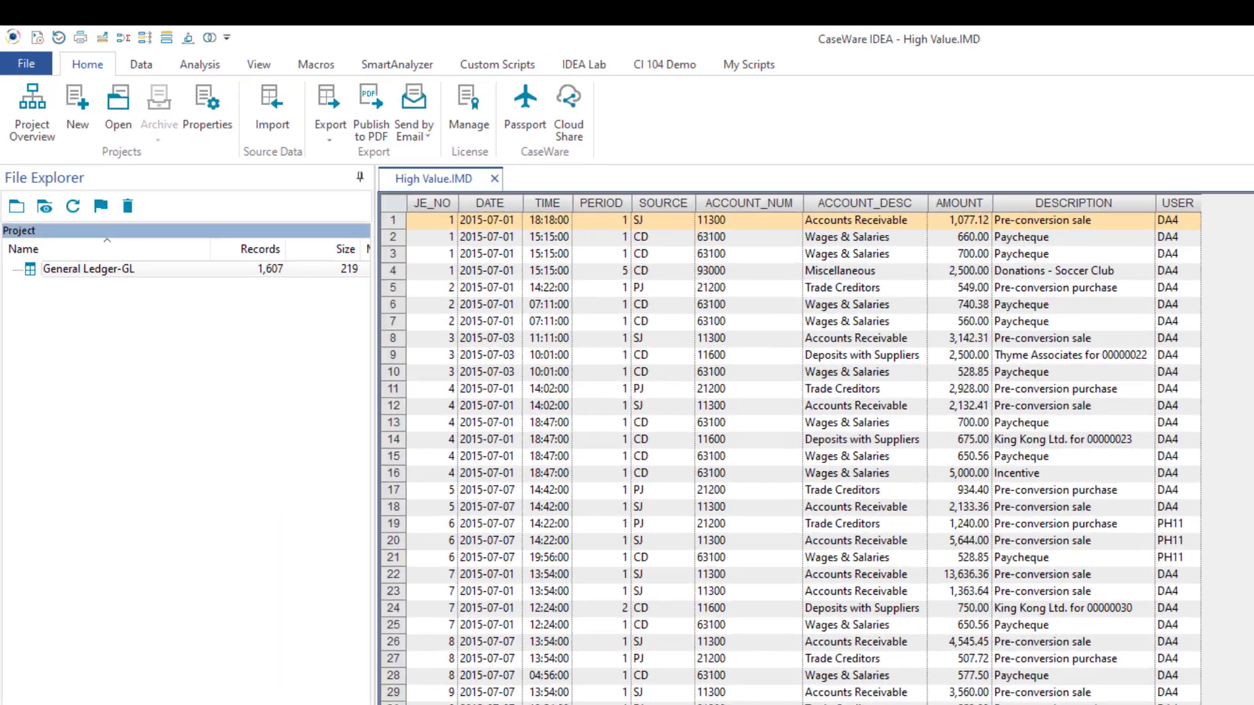
click(65, 659)
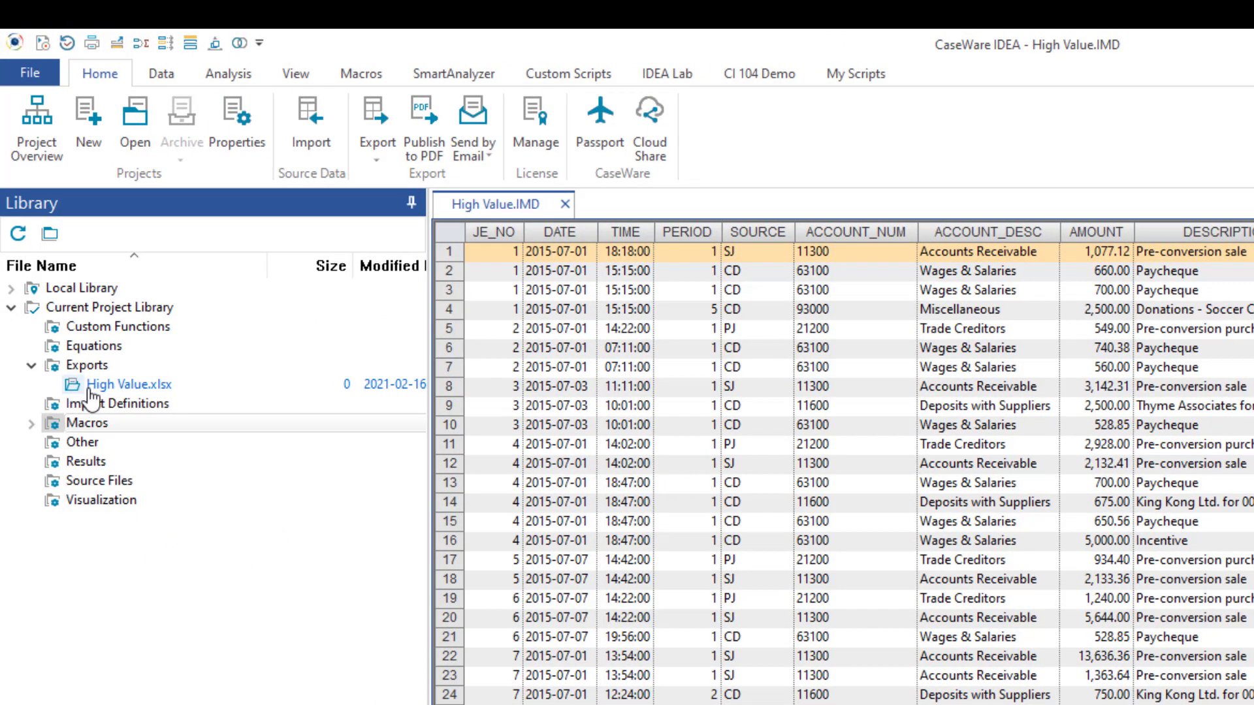
click(140, 385)
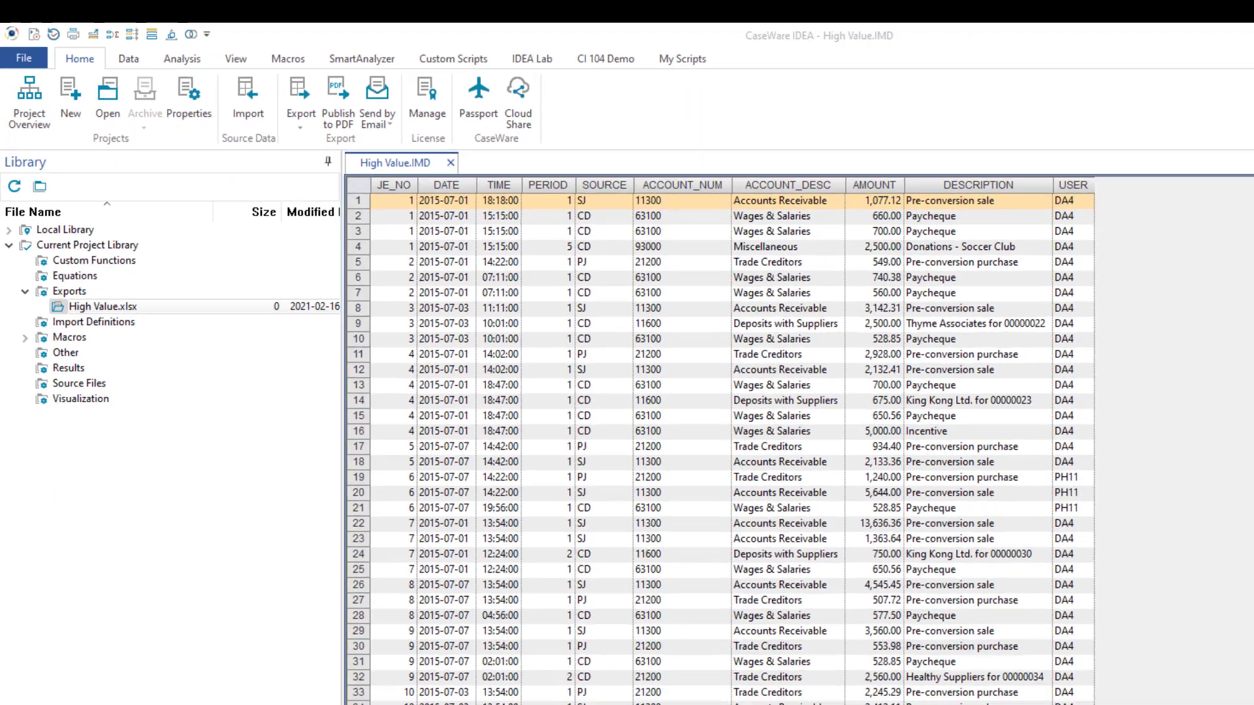
mouse_move(361, 692)
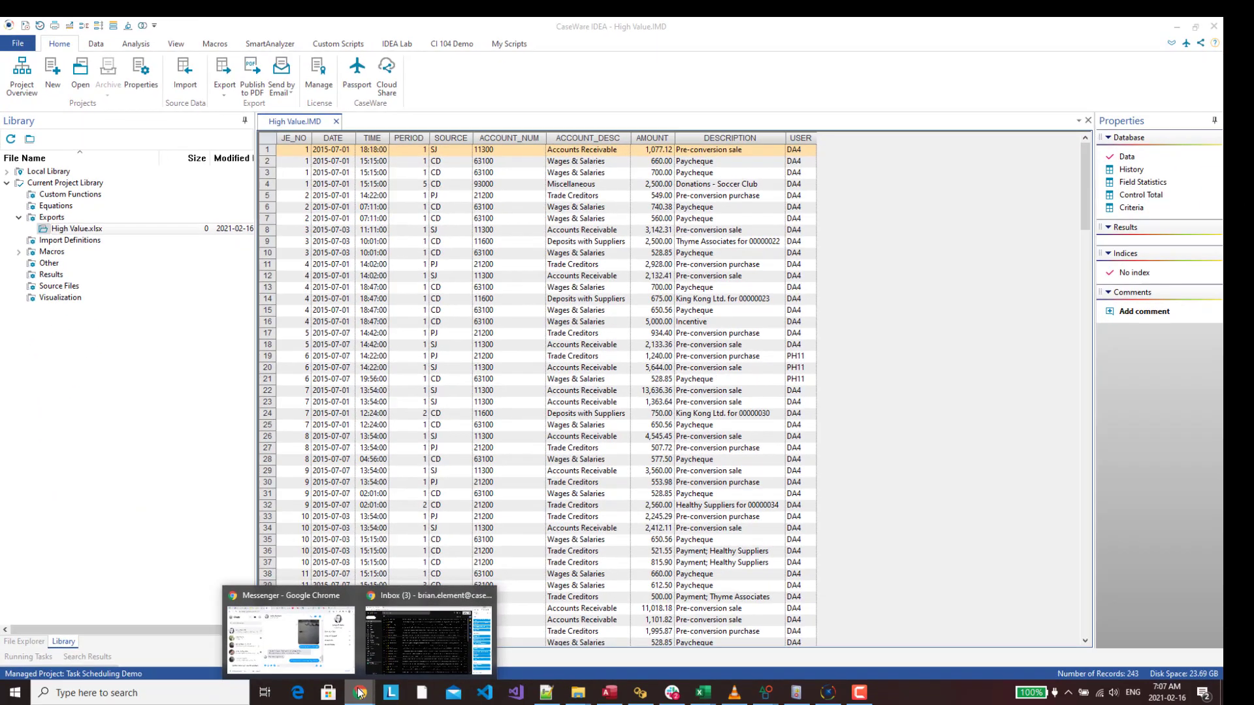
click(393, 656)
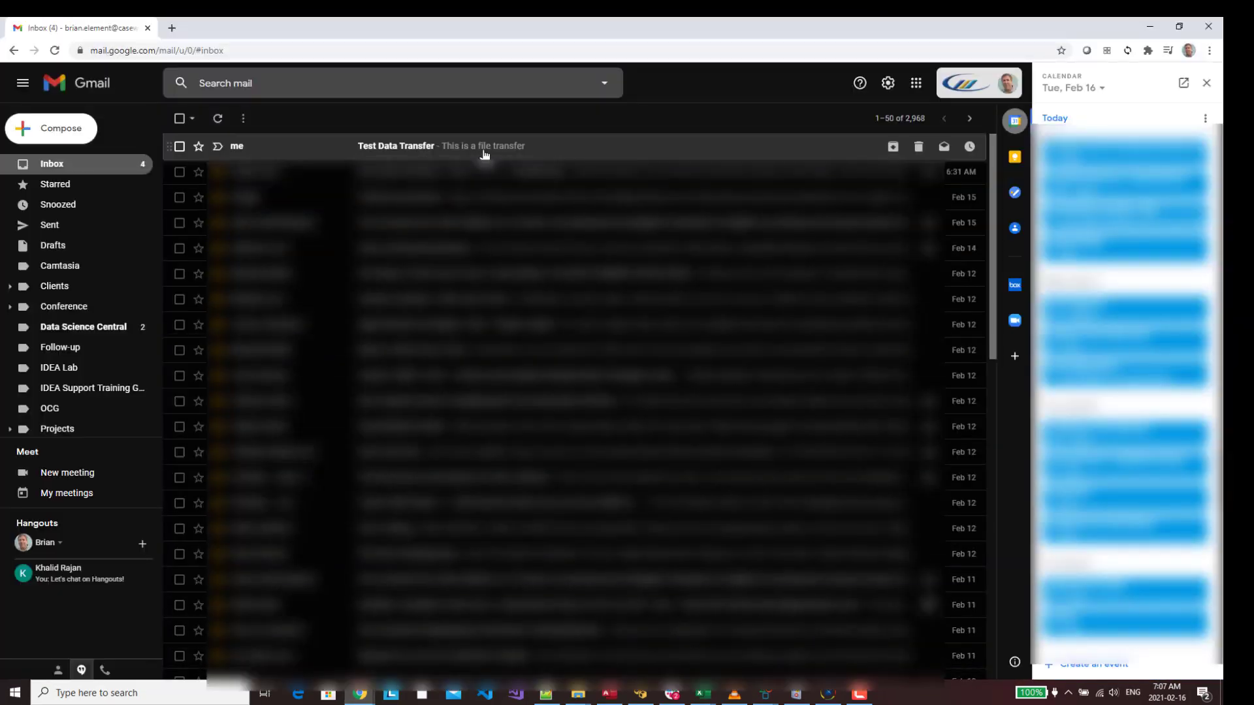
Open the 'Test Data Transfer' email in the Gmail inbox to see the High Value.XLSX attachment
click(484, 146)
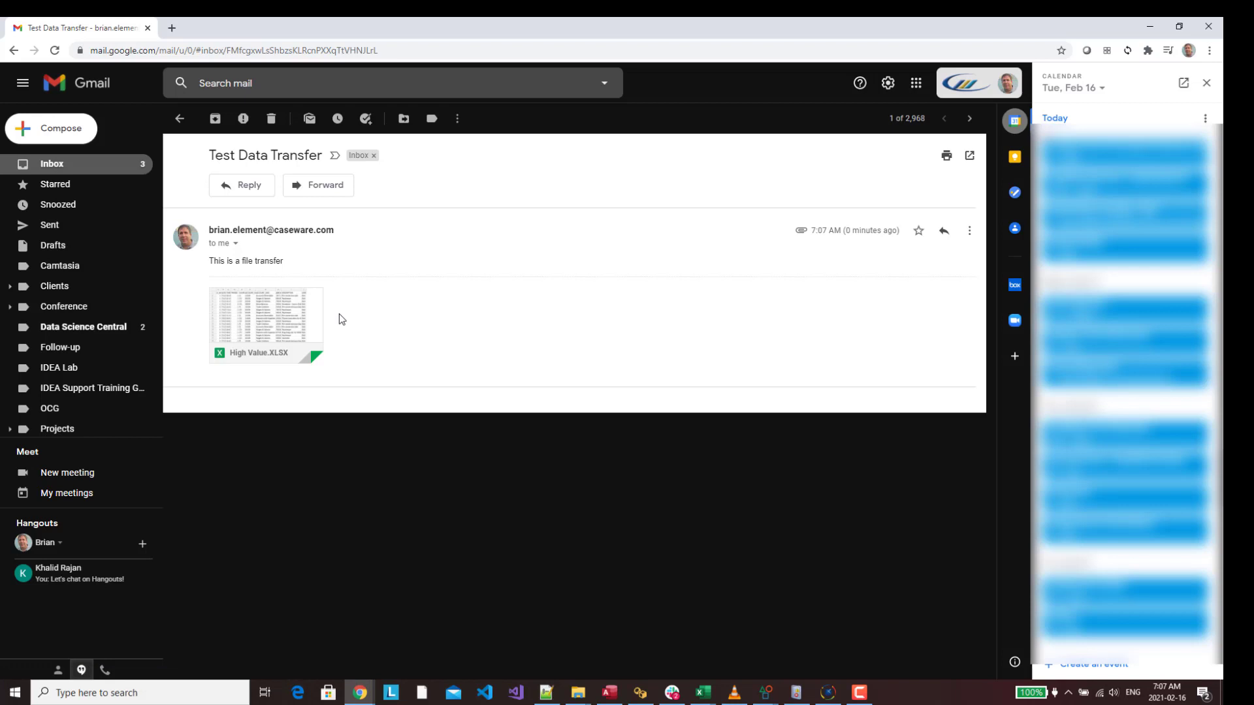
Return to IDEA, list the project files including General Ledger-GL, and briefly view the script before hiding it
click(1149, 29)
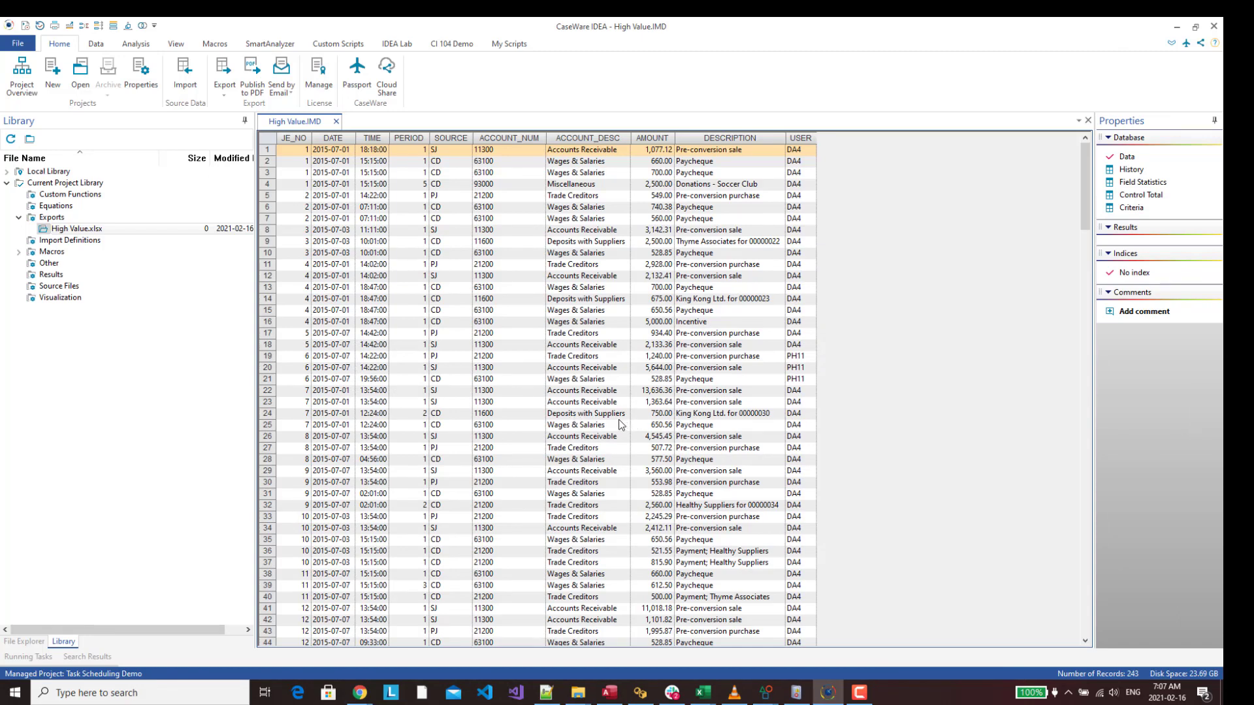
click(26, 641)
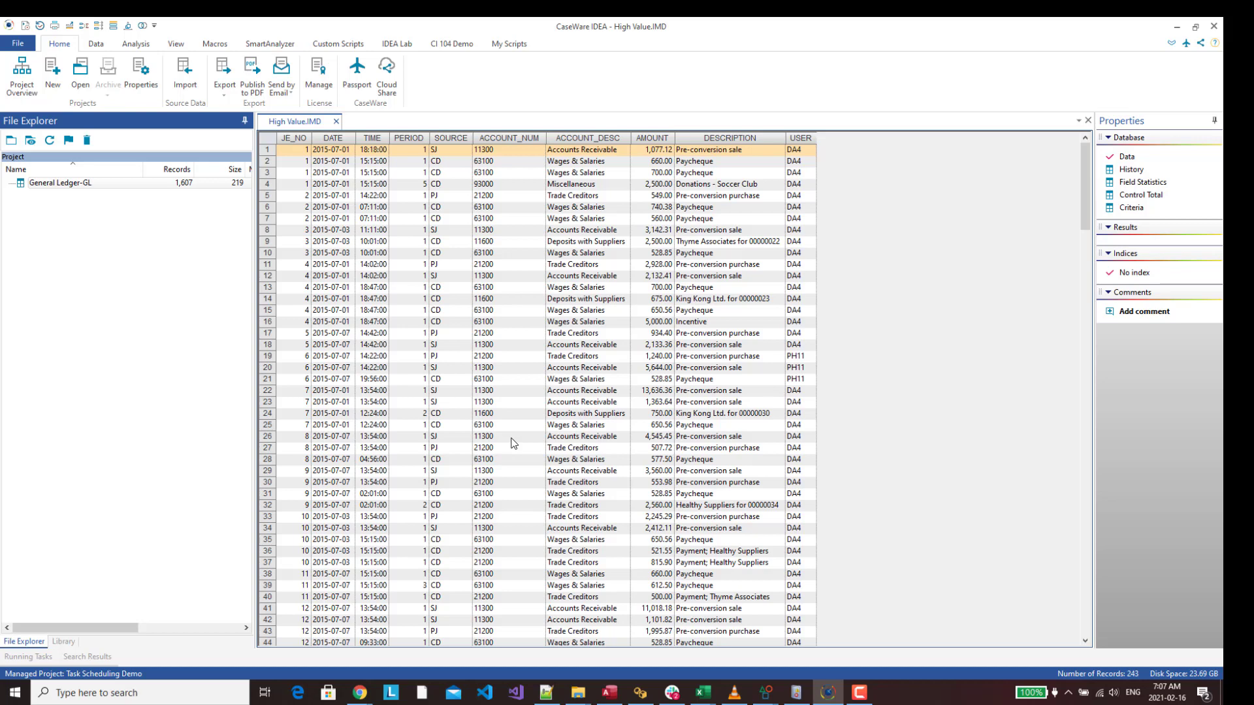
click(760, 697)
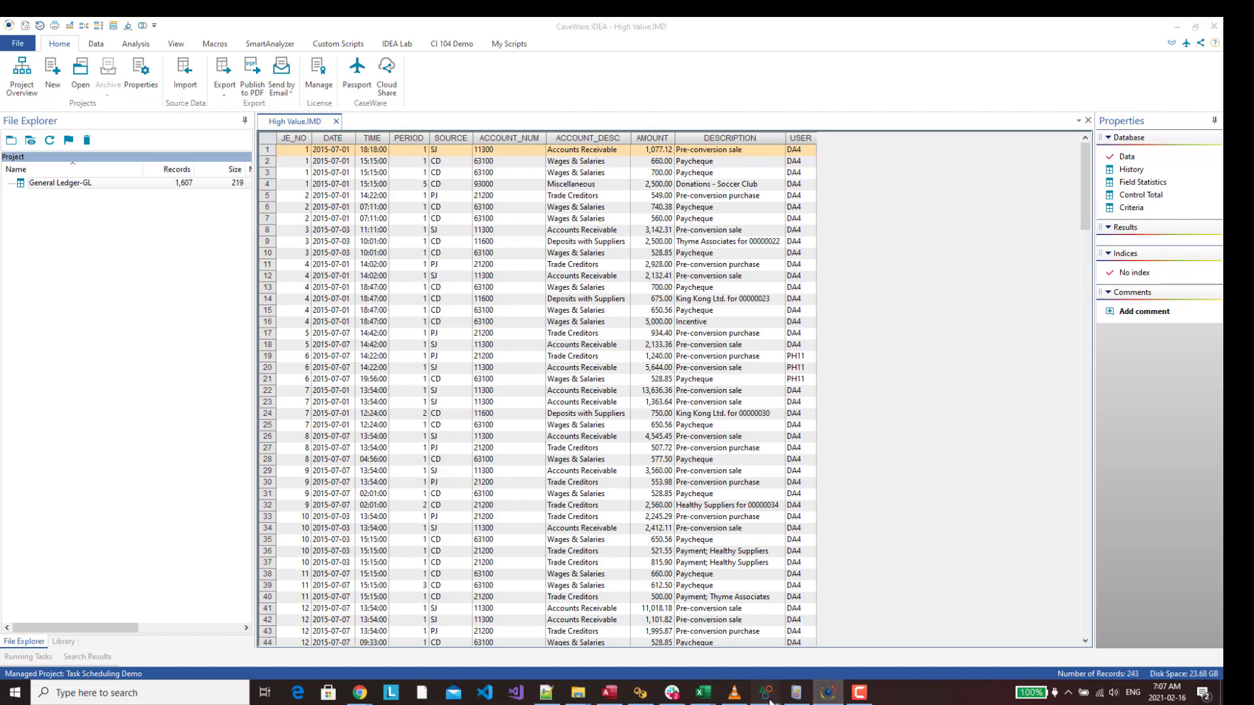
click(718, 643)
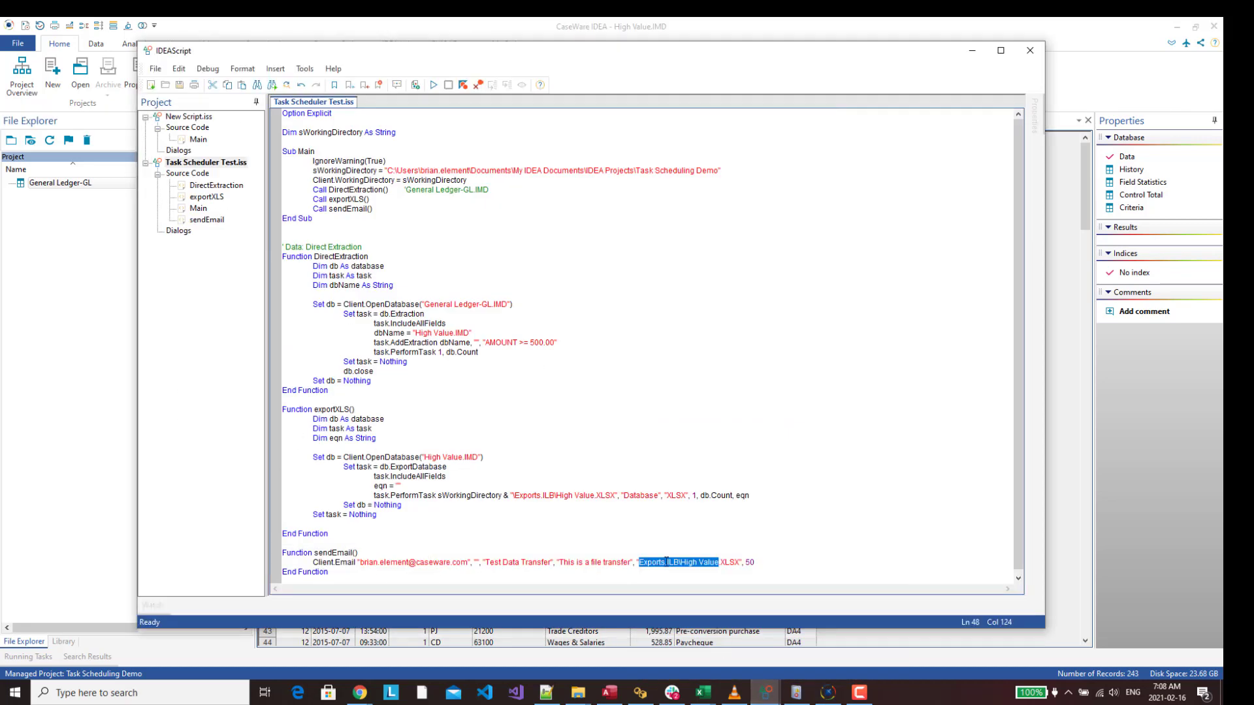
click(972, 51)
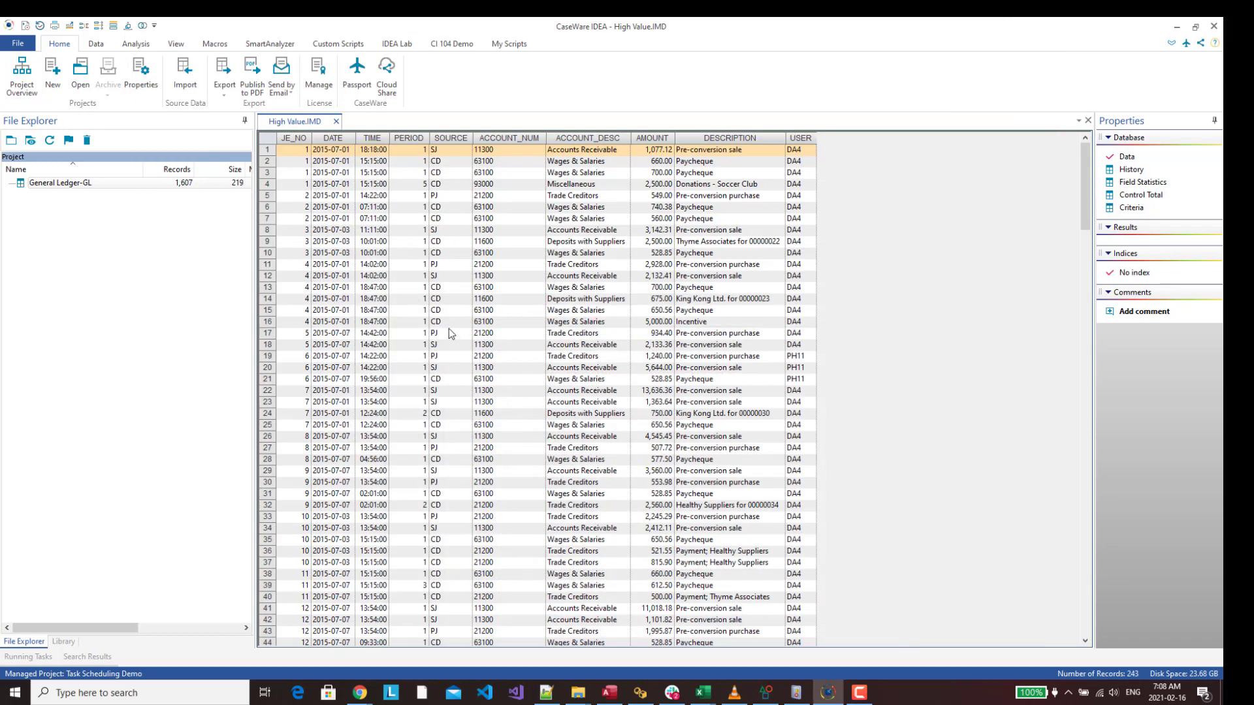
Review the Email options: webmail via smtp.gmail.com, port 587, StartTLS, and the Autofill provider list
click(18, 45)
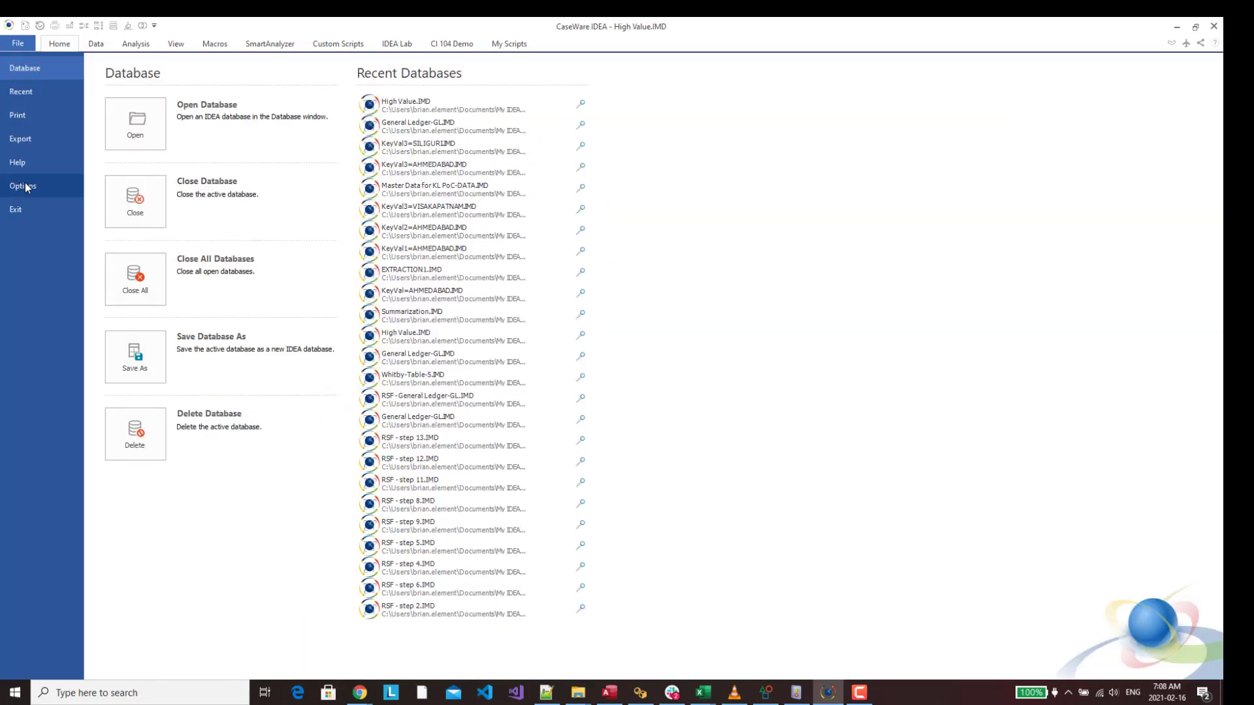
key(Escape)
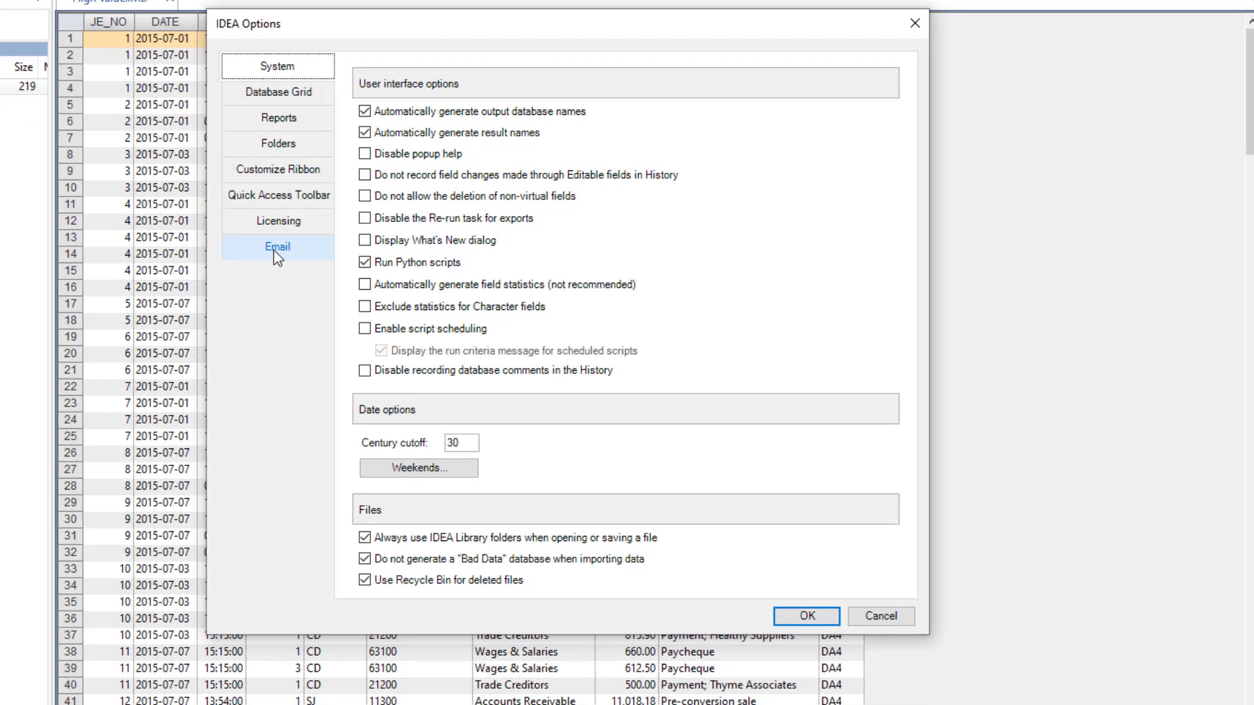
click(277, 252)
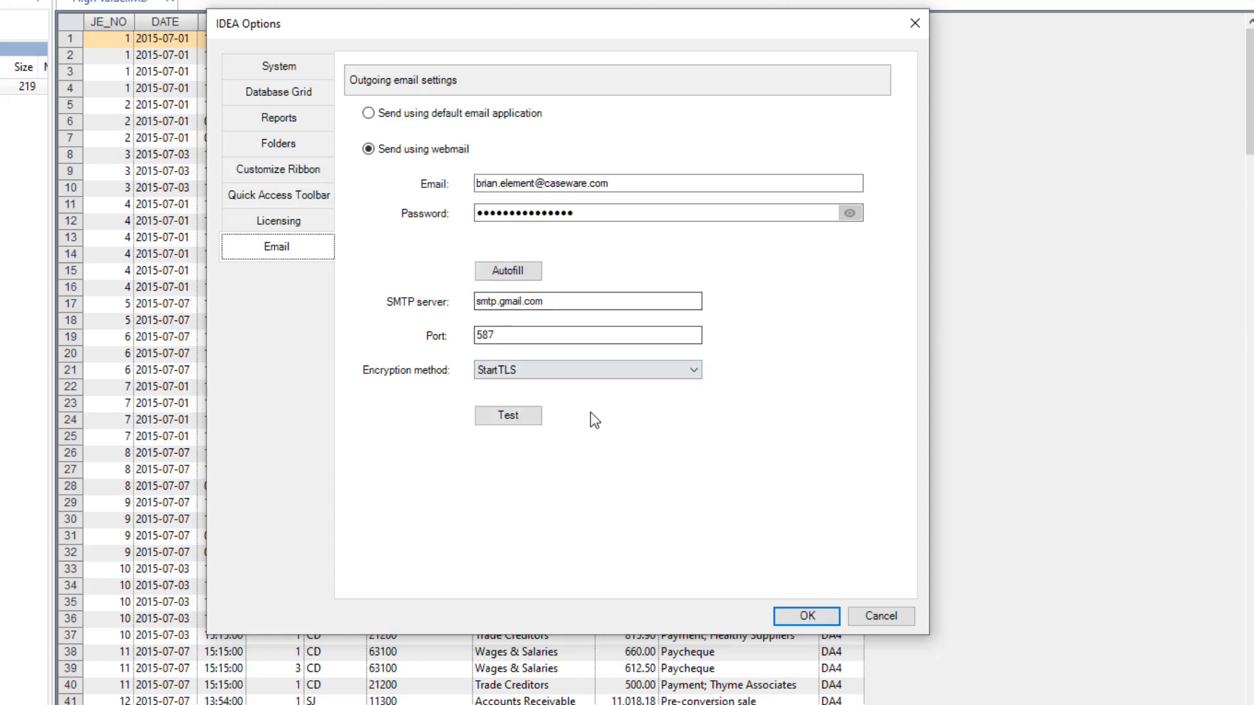
click(532, 273)
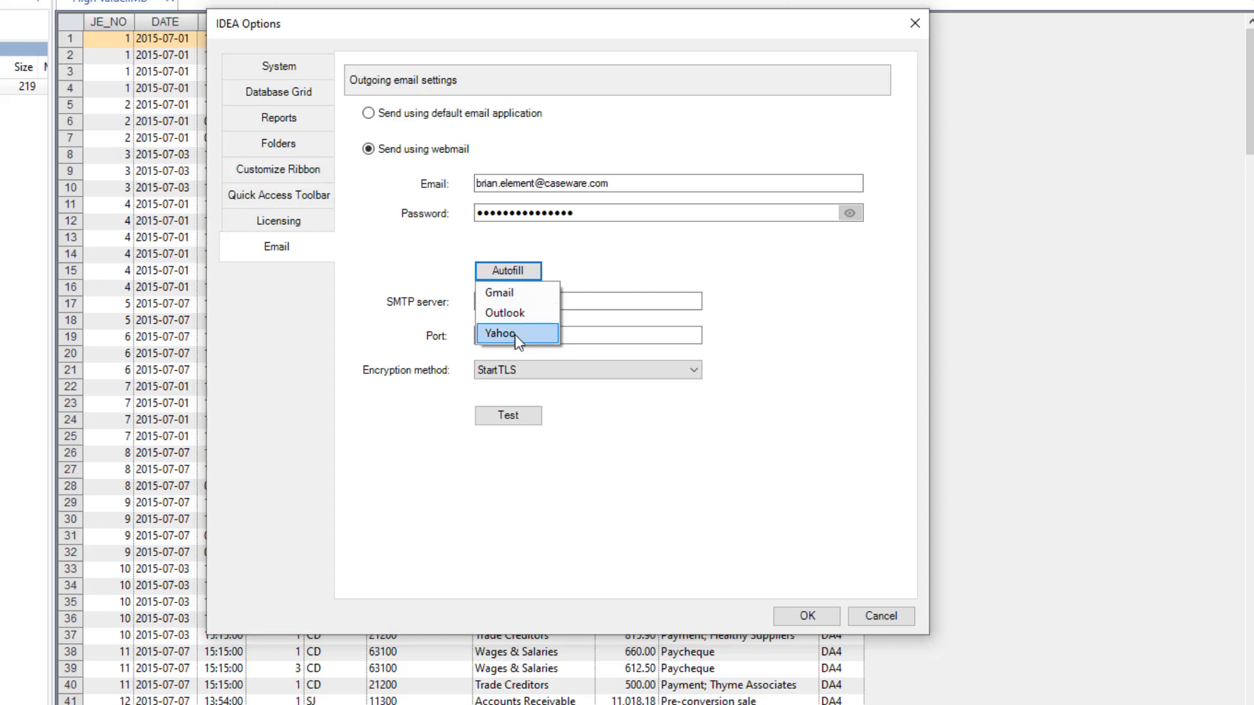
click(594, 260)
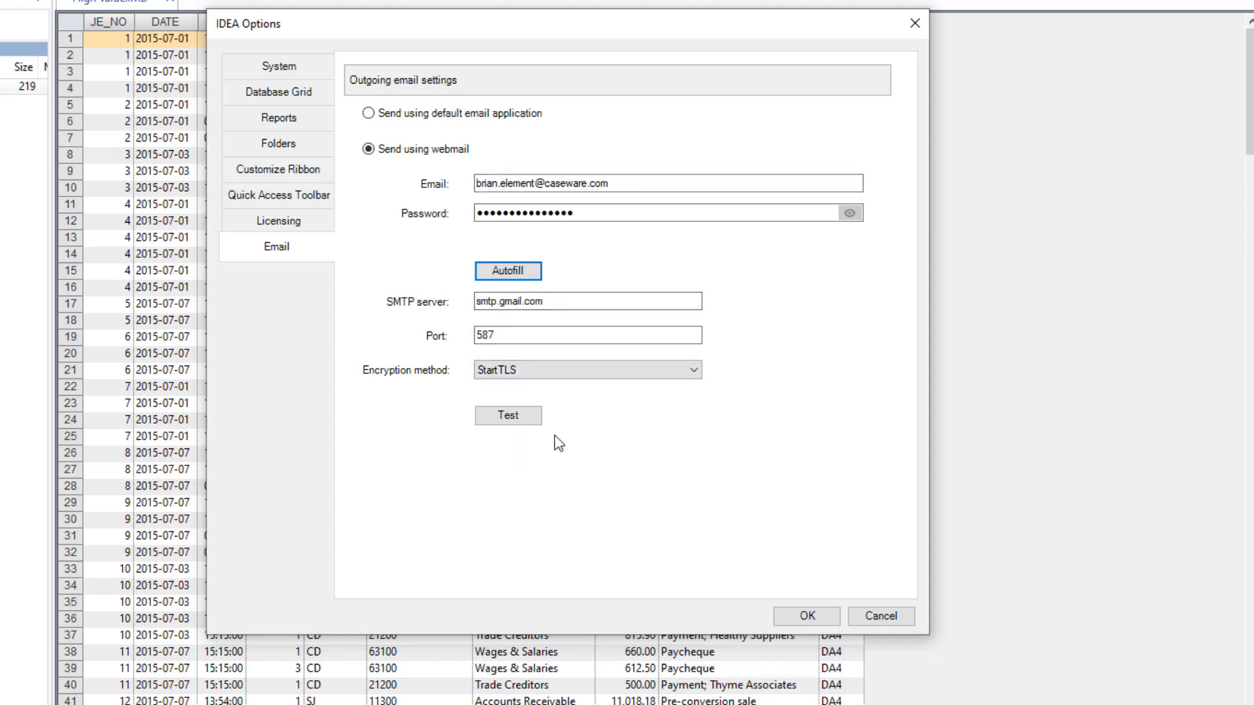
Close IDEA Options with OK and go back to the Gmail inbox
click(809, 617)
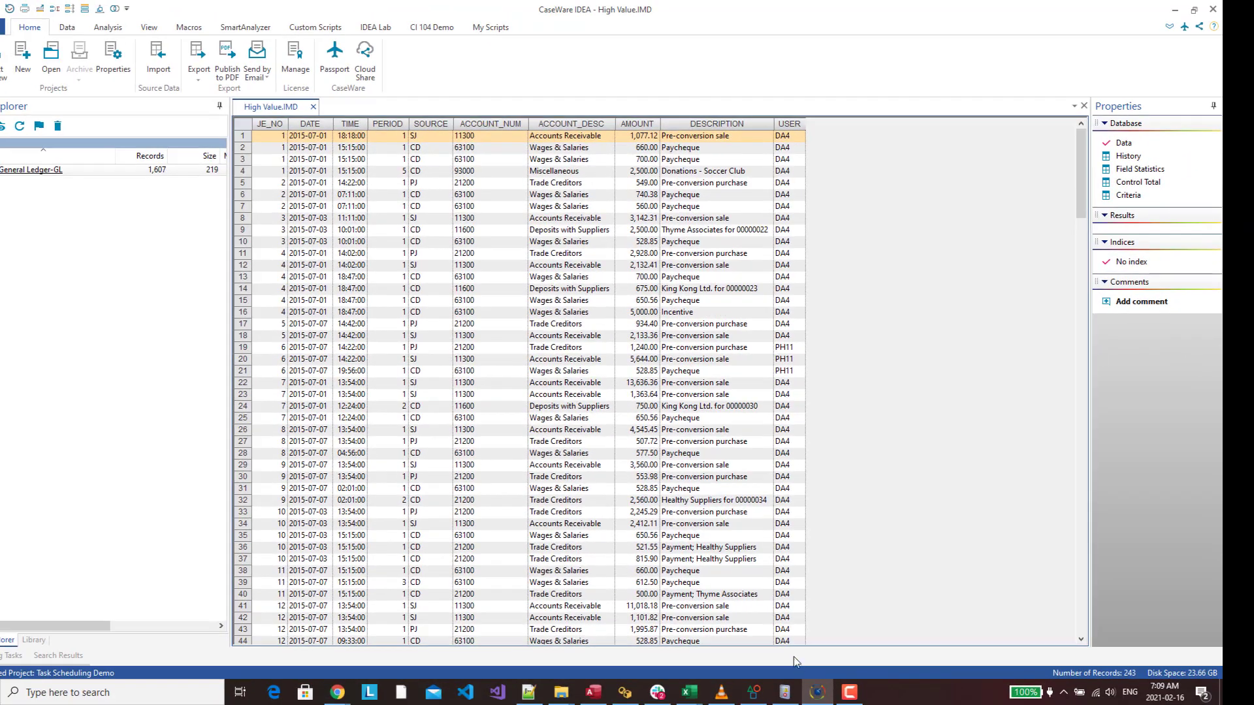
click(335, 691)
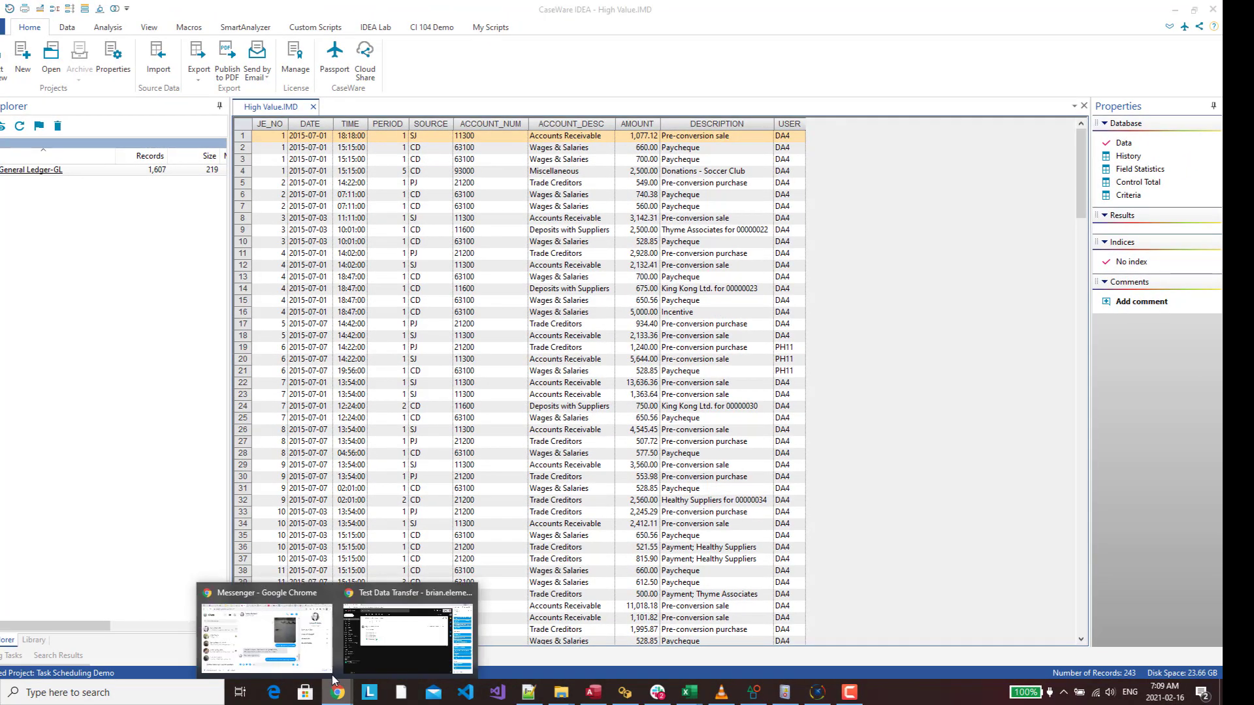
click(373, 653)
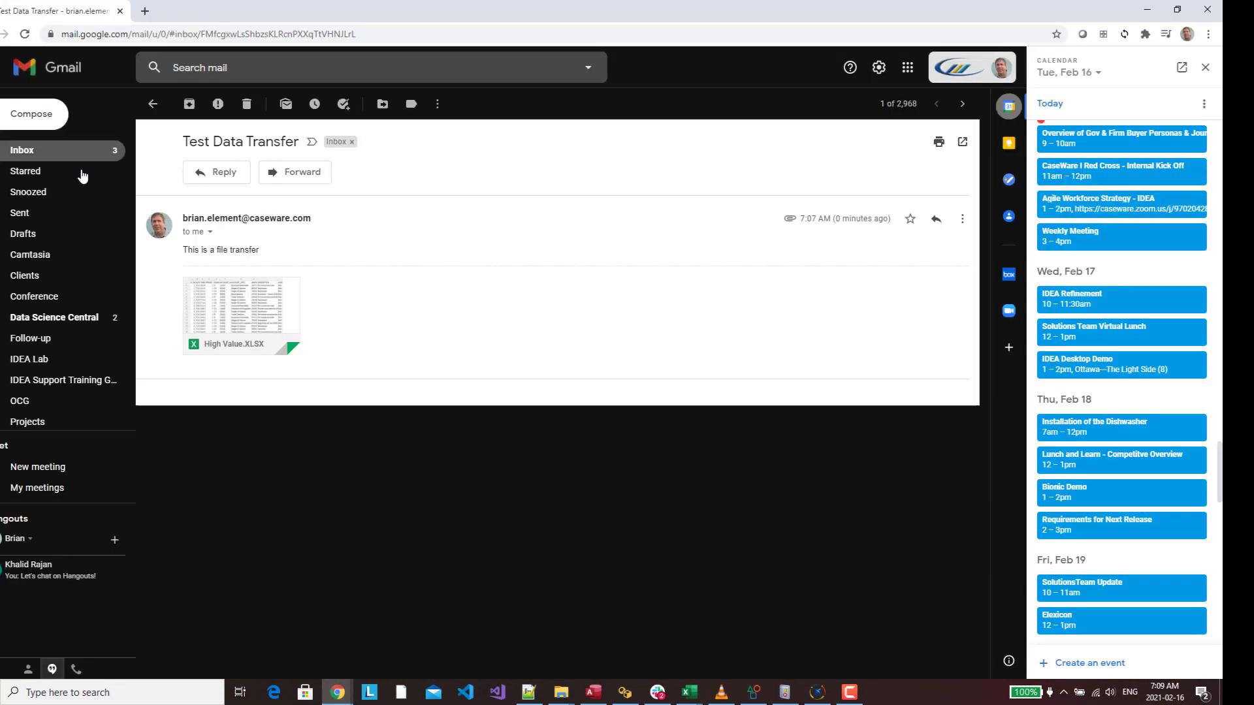
click(67, 156)
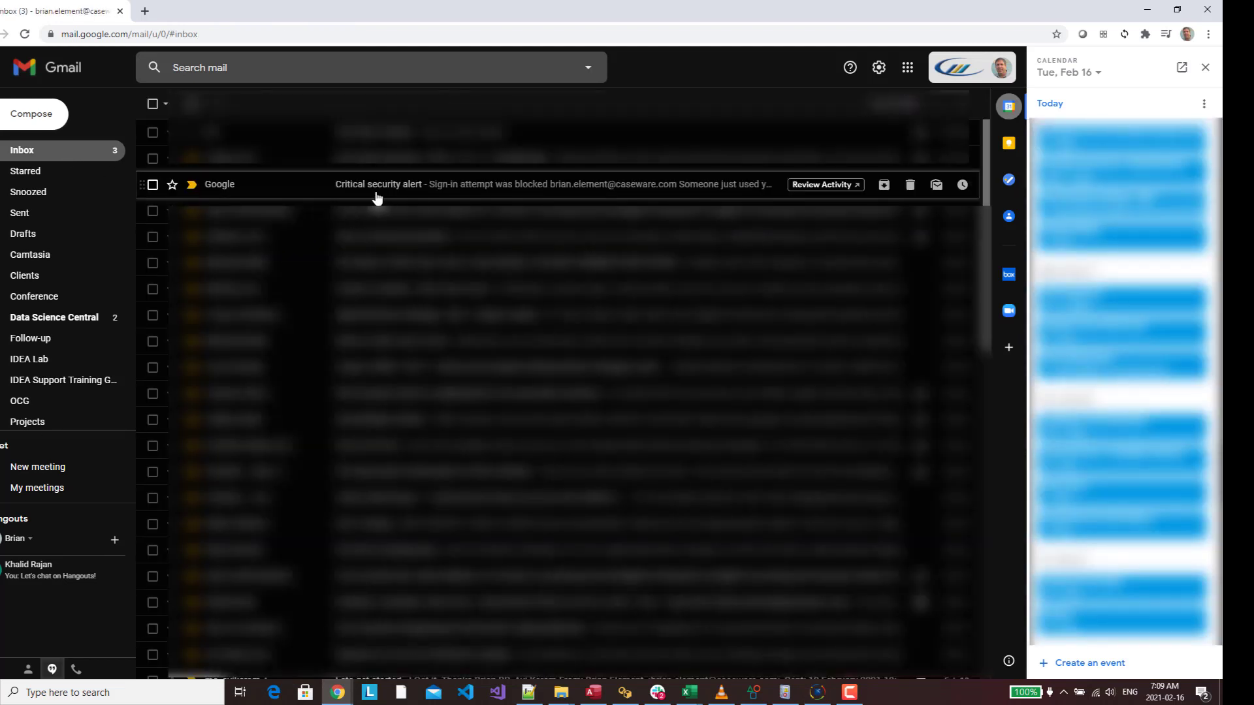
Open and read the Critical security alert about the blocked sign-in from a non-Google app
click(463, 189)
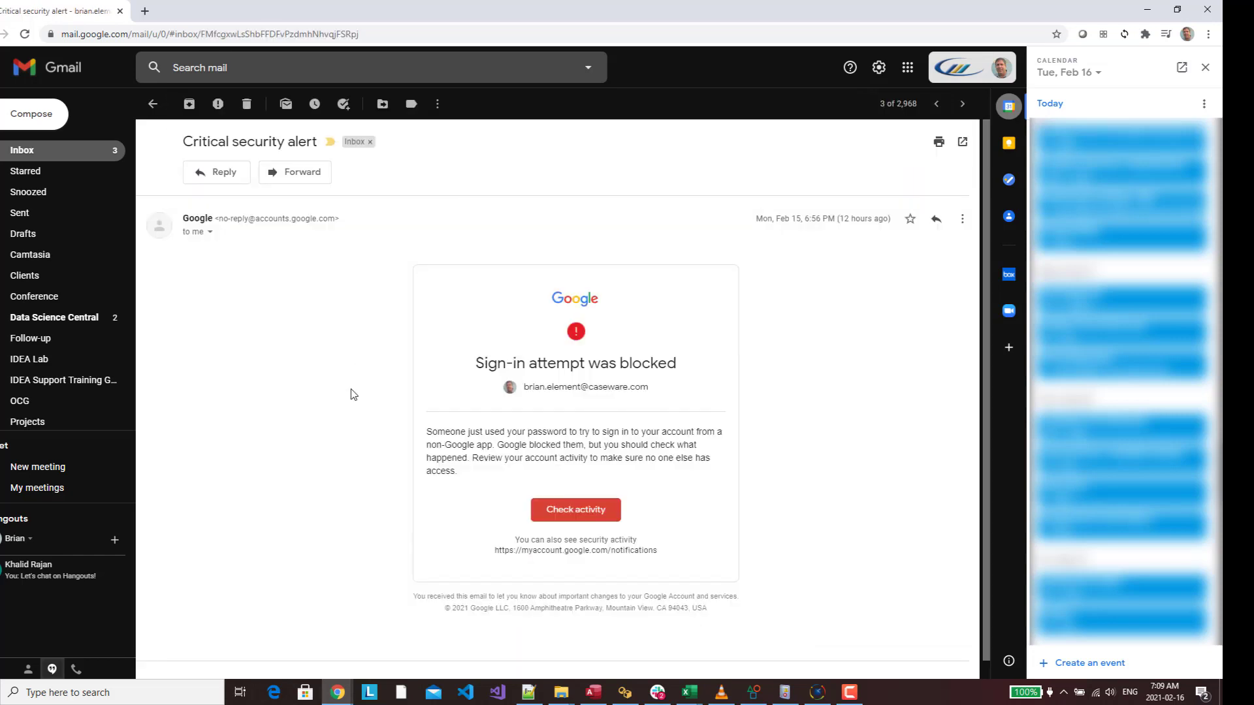
scroll(352, 394, down, 1)
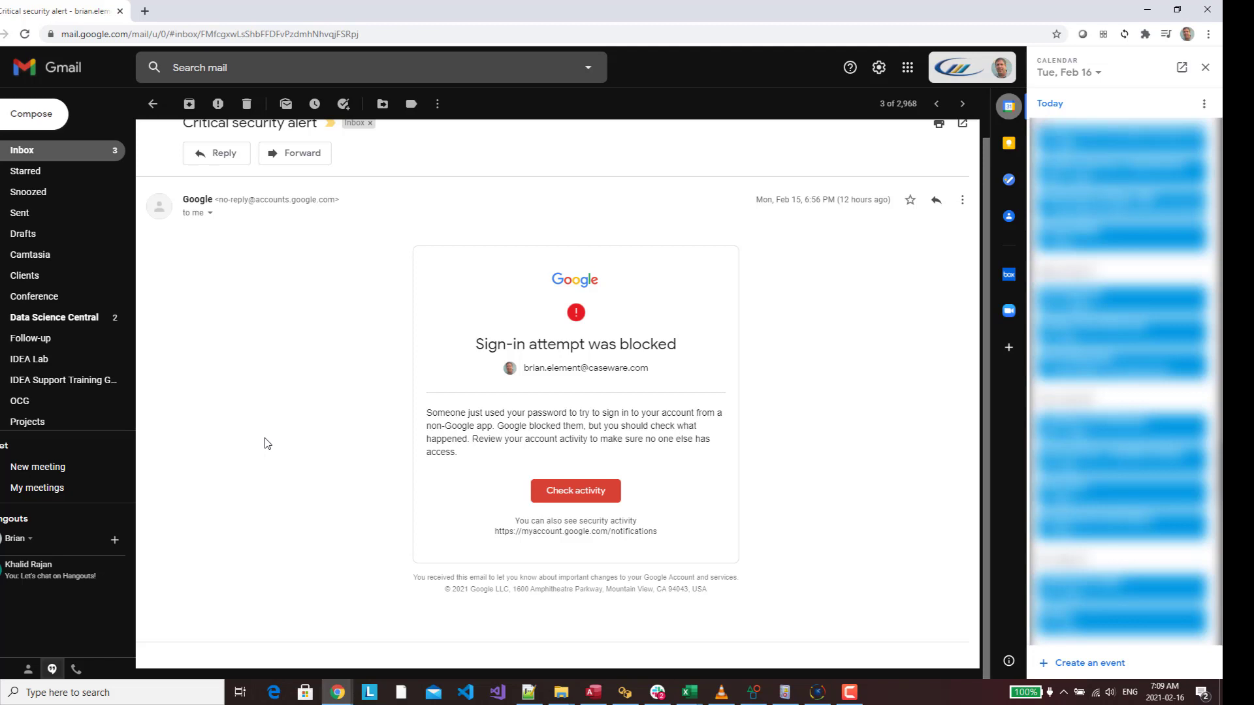
scroll(268, 444, up, 1)
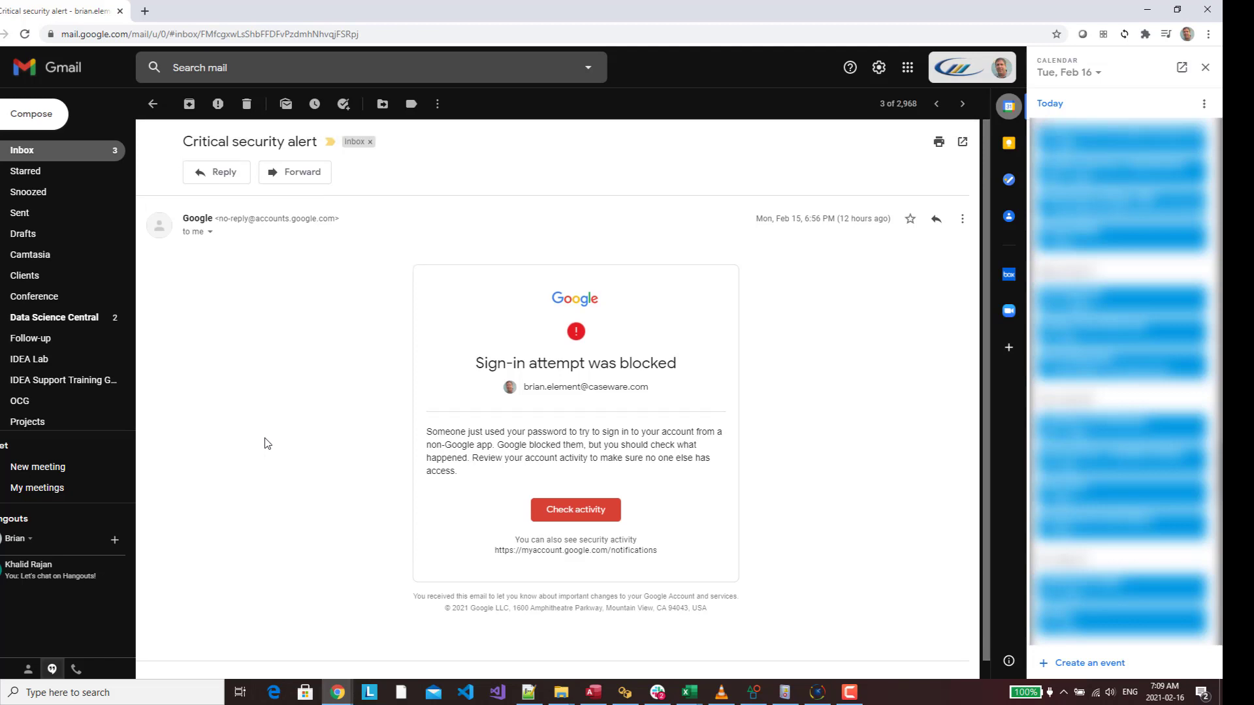
scroll(267, 445, down, 1)
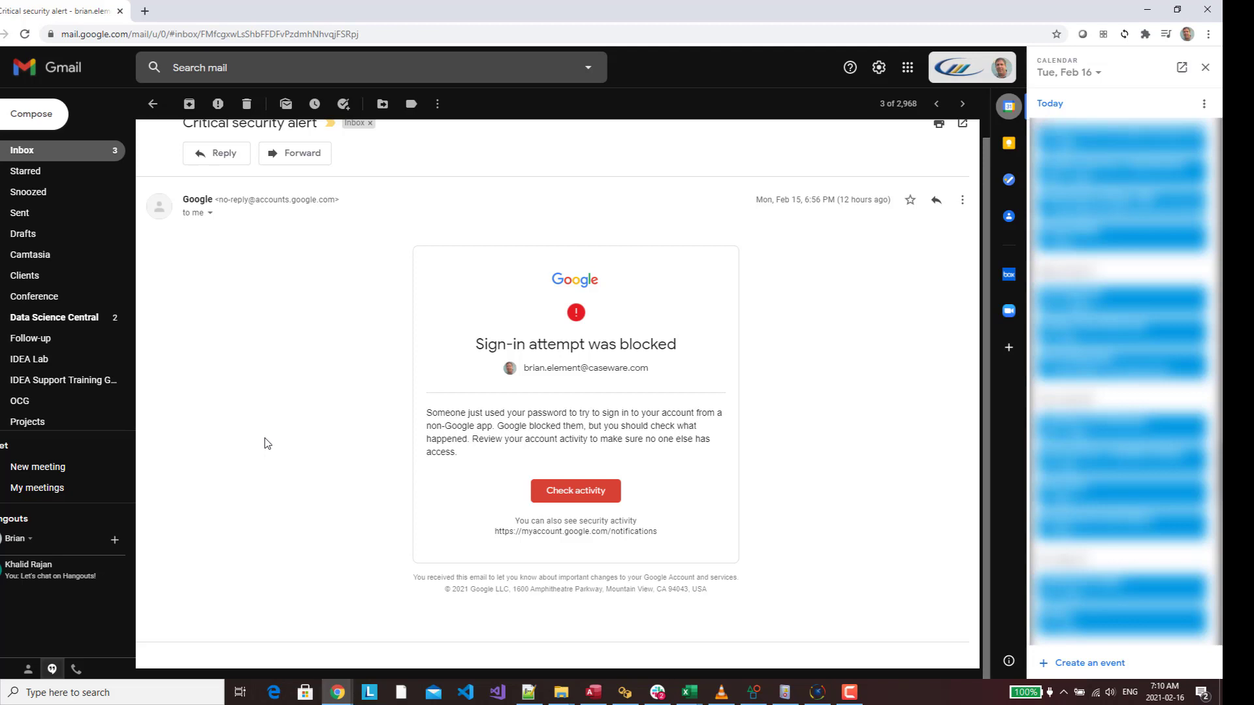
scroll(267, 445, up, 1)
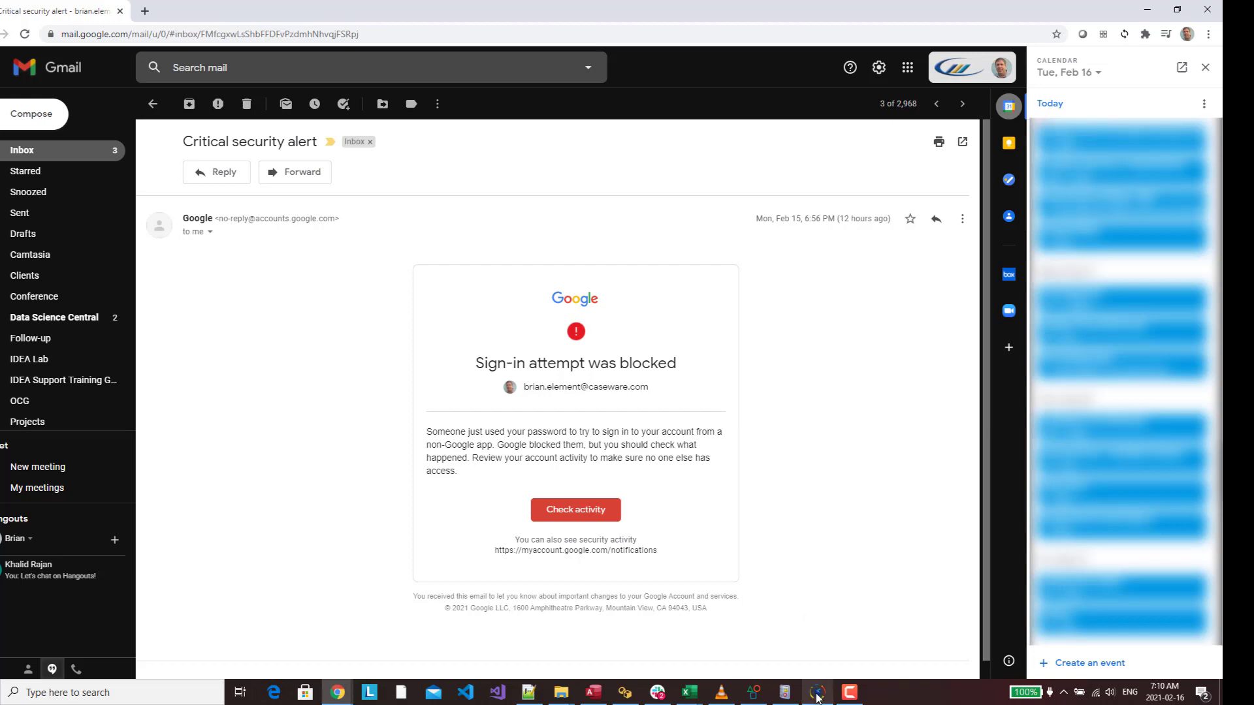
In IDEA's project library, expand Macros and view the actions for Task Scheduler Test.iss without choosing one
click(817, 694)
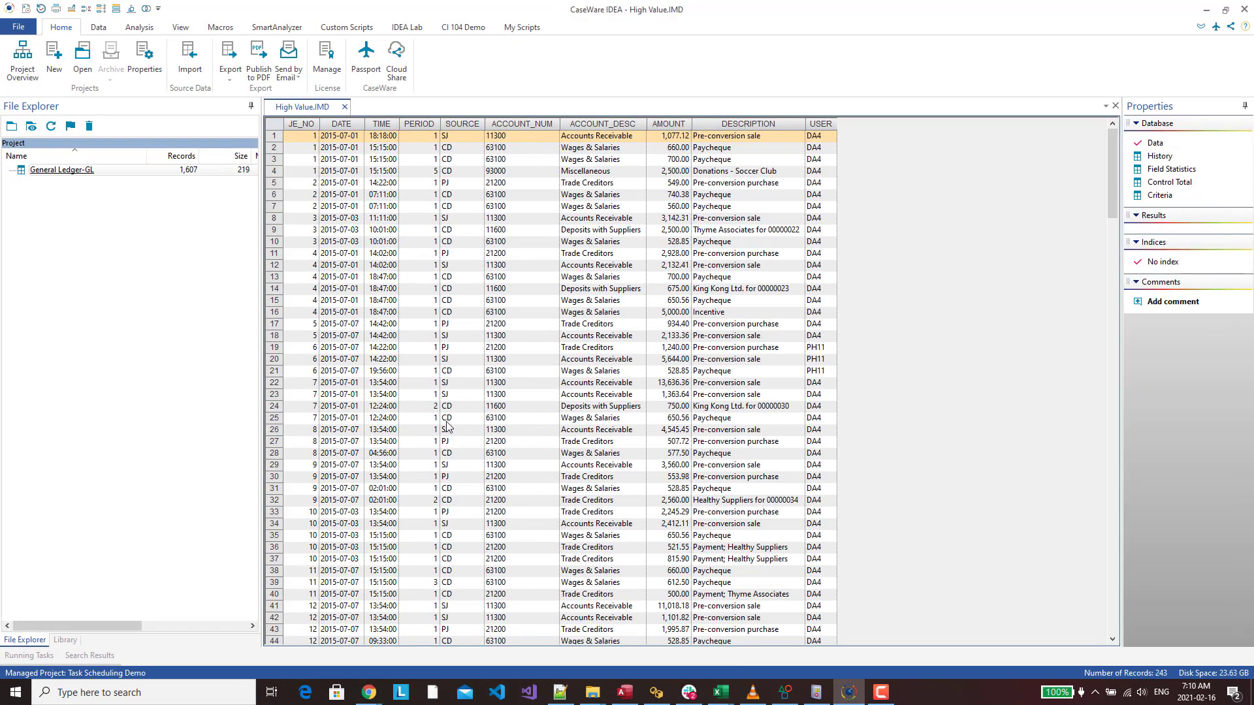
click(72, 642)
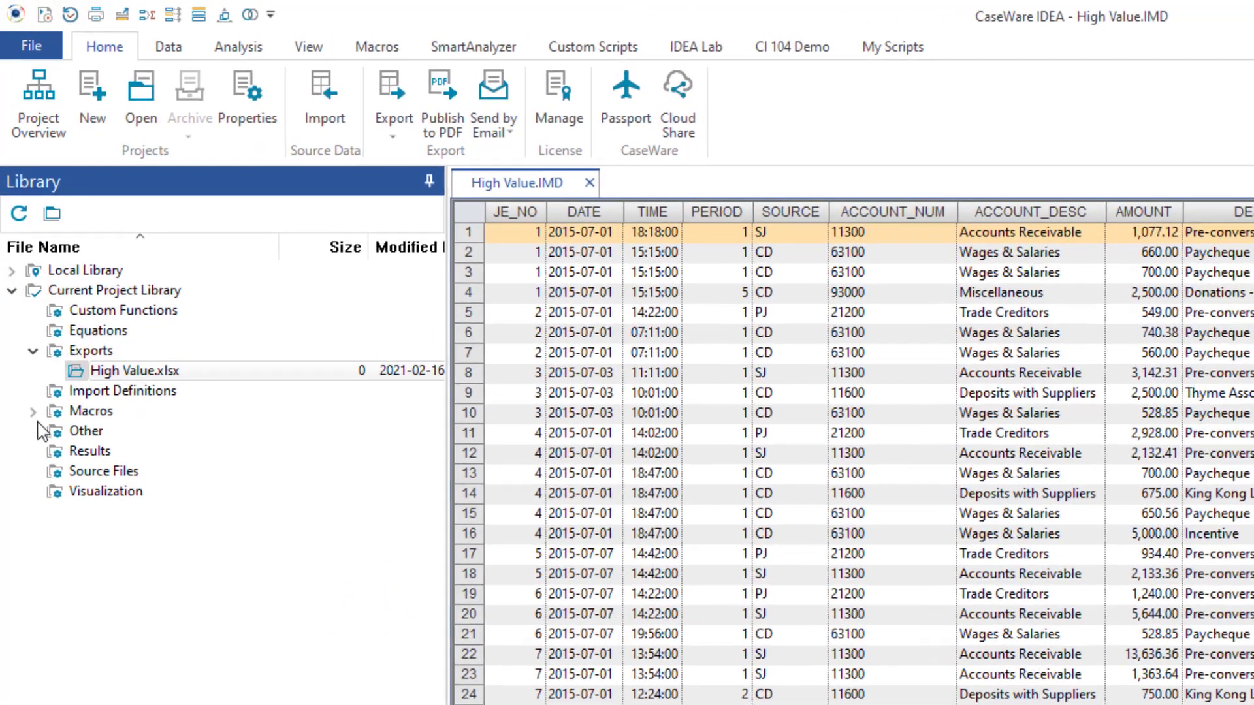
double_click(58, 240)
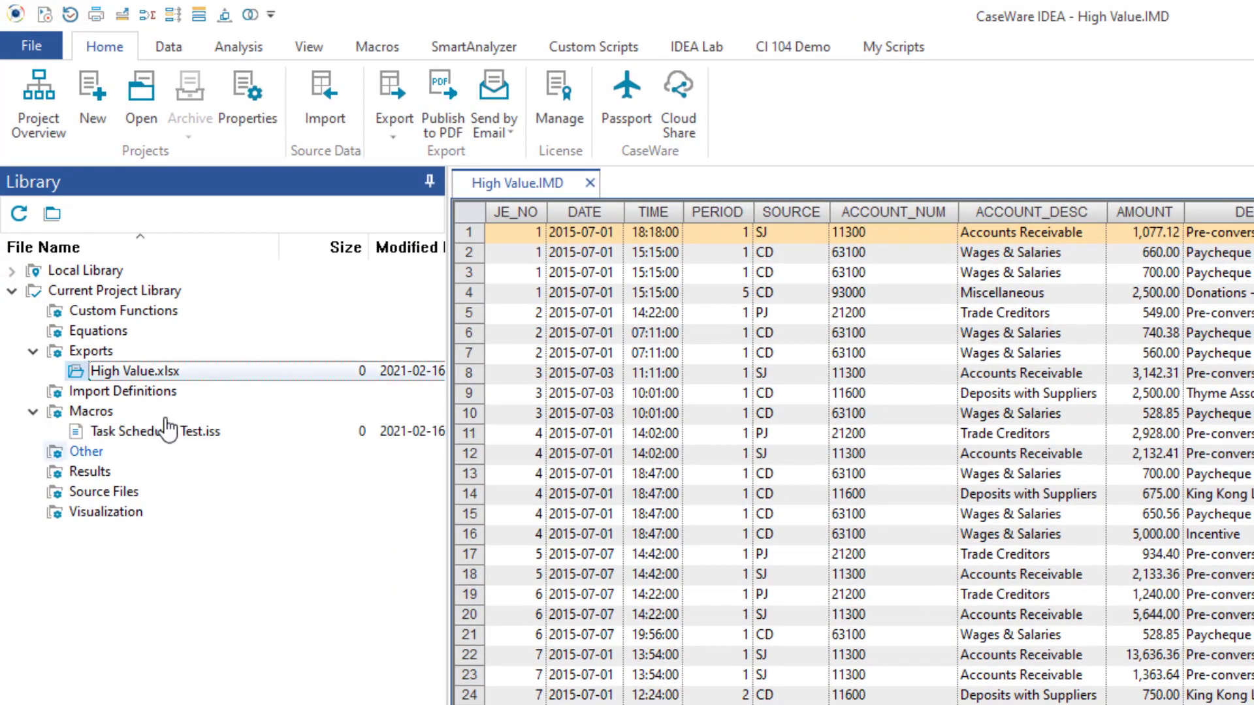
right_click(195, 443)
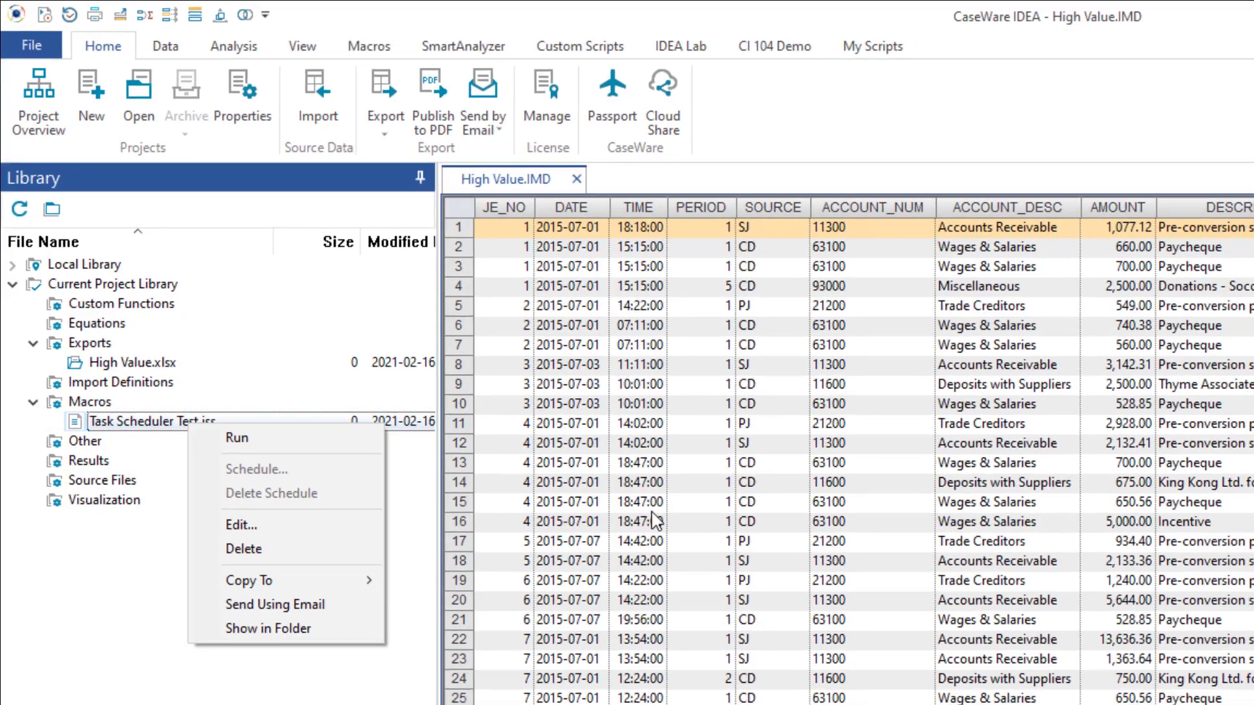
click(649, 515)
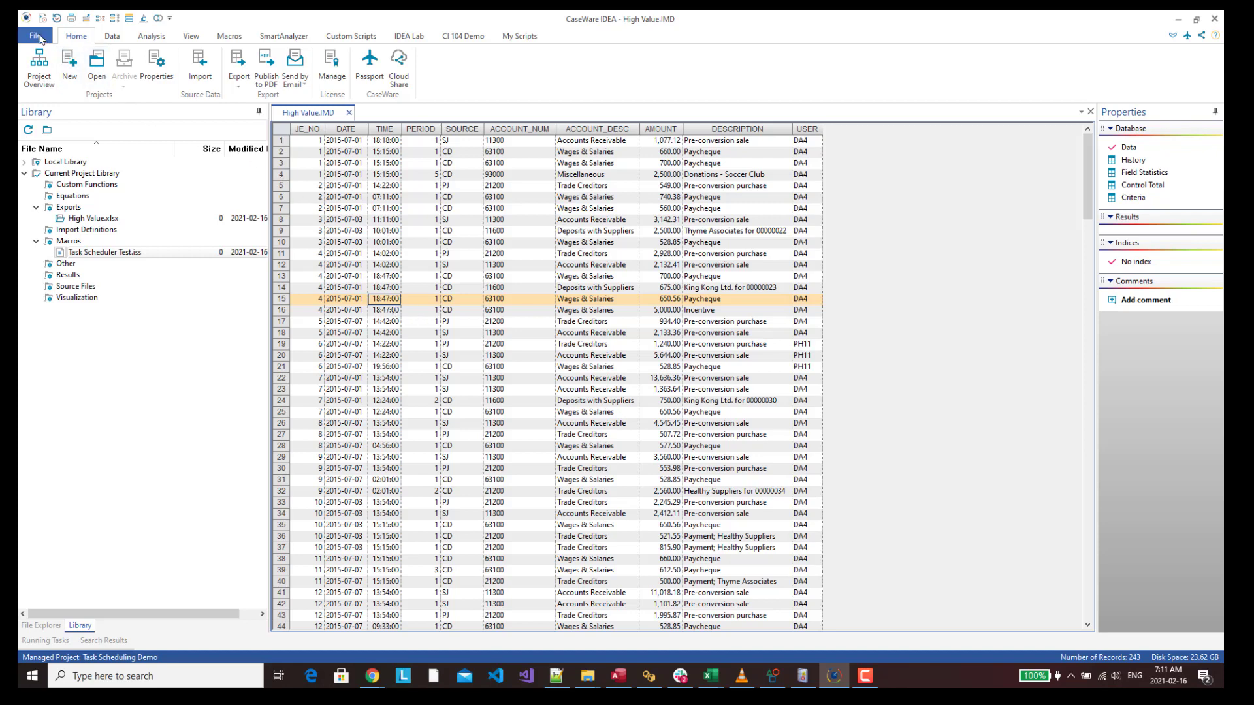
Turn on Enable script scheduling on the System page of IDEA's Options and confirm with OK
click(35, 36)
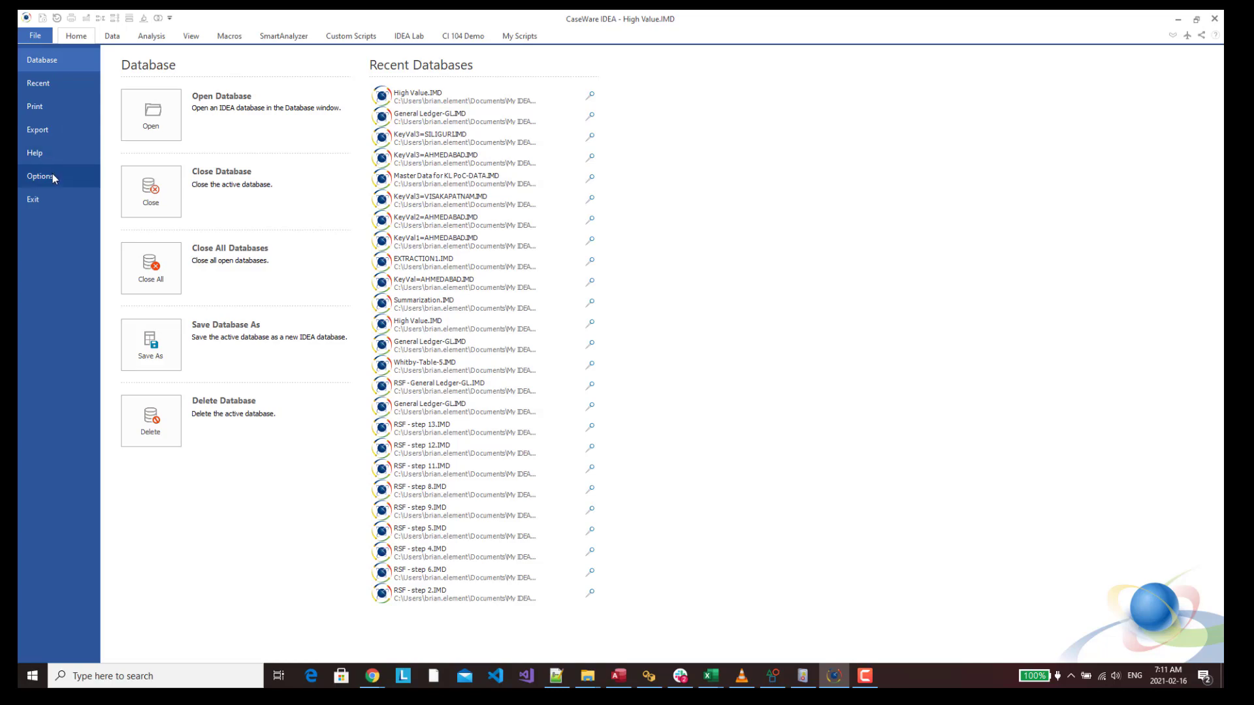
click(52, 175)
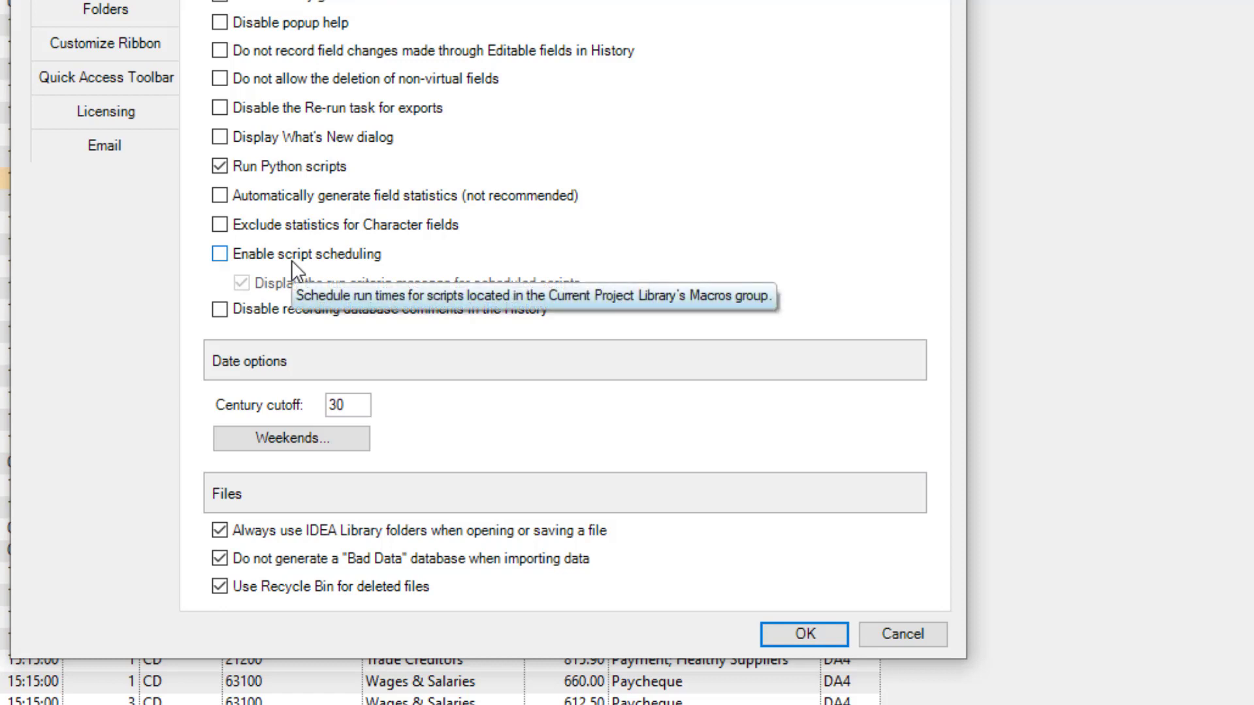
click(219, 255)
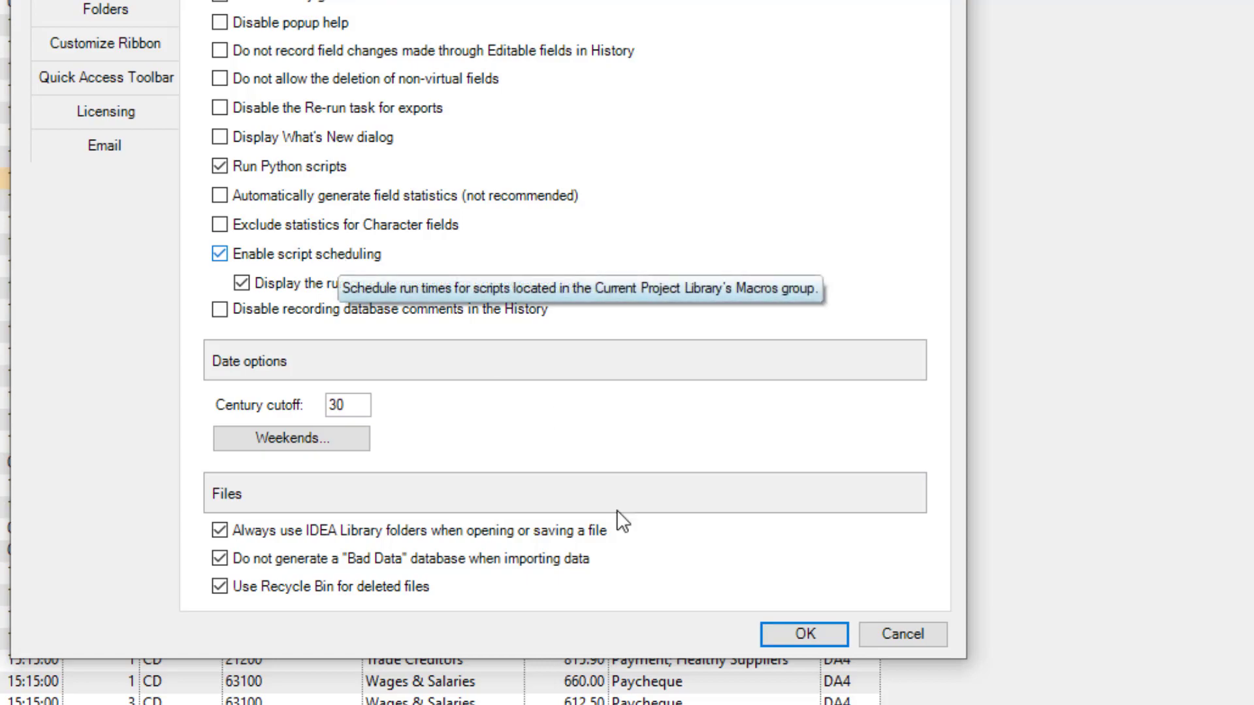
click(802, 637)
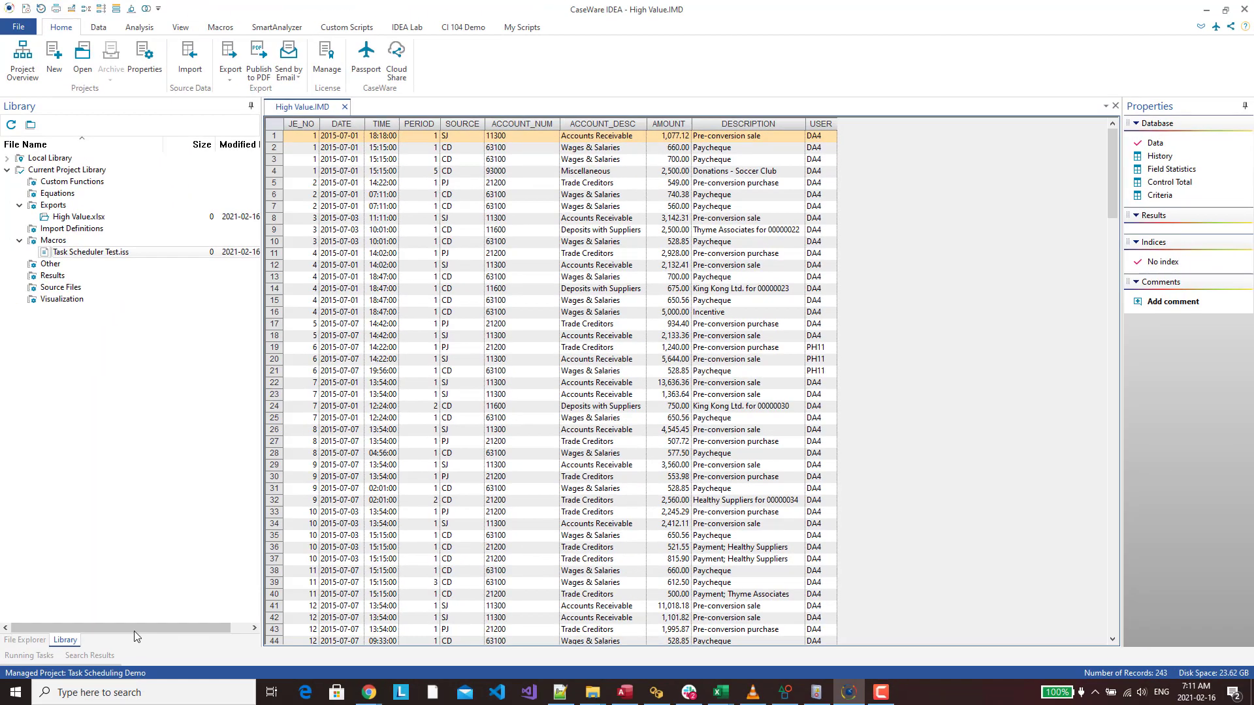
Close CaseWare IDEA, discarding unsaved changes to New Script.iss
right_click(72, 253)
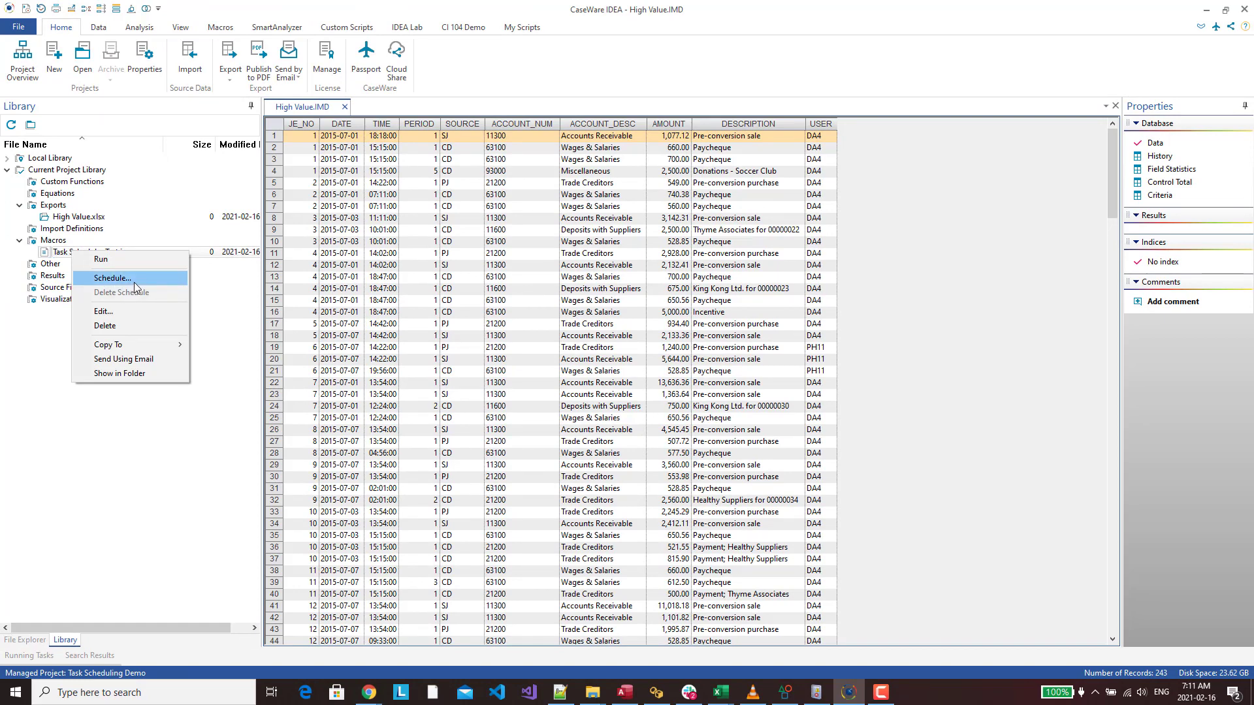
click(460, 346)
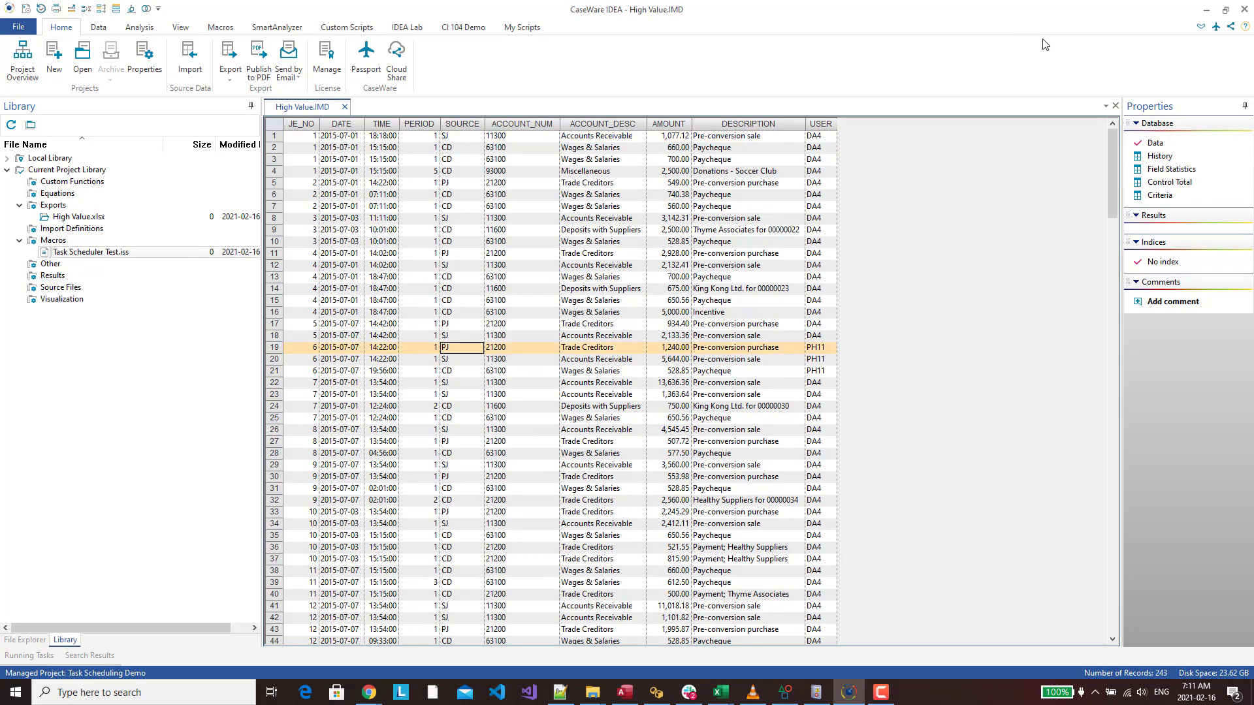
click(1245, 9)
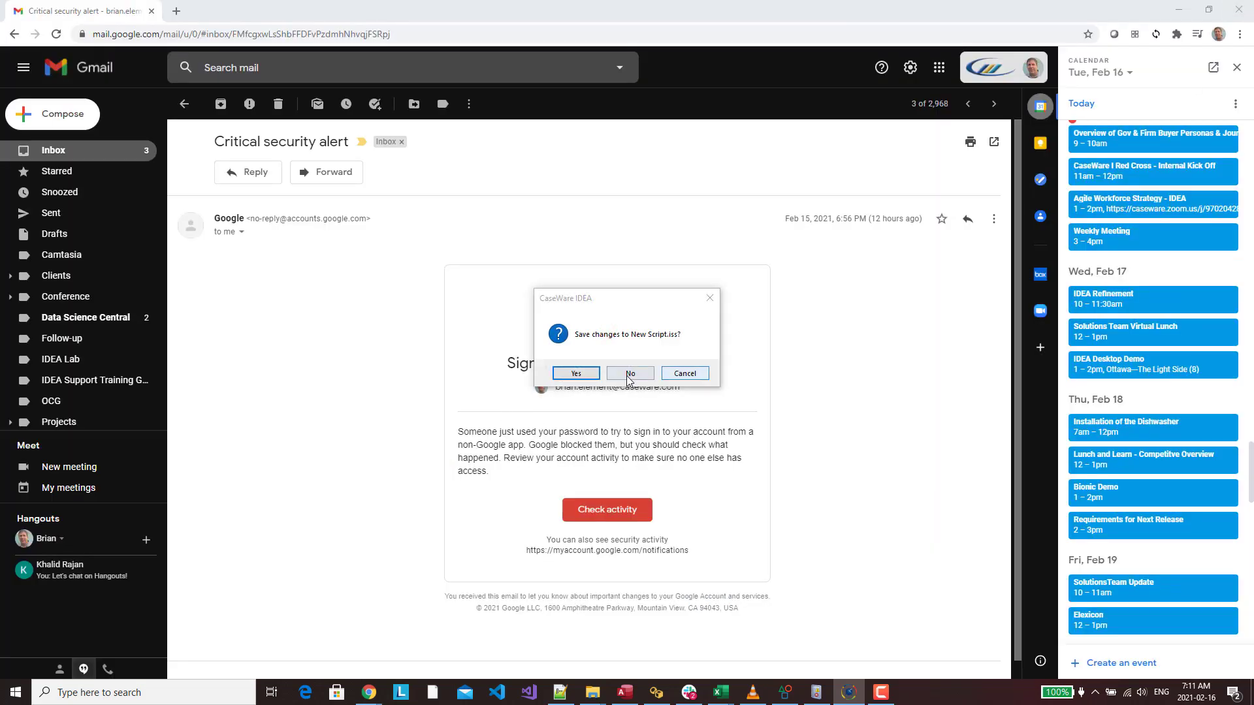
click(629, 376)
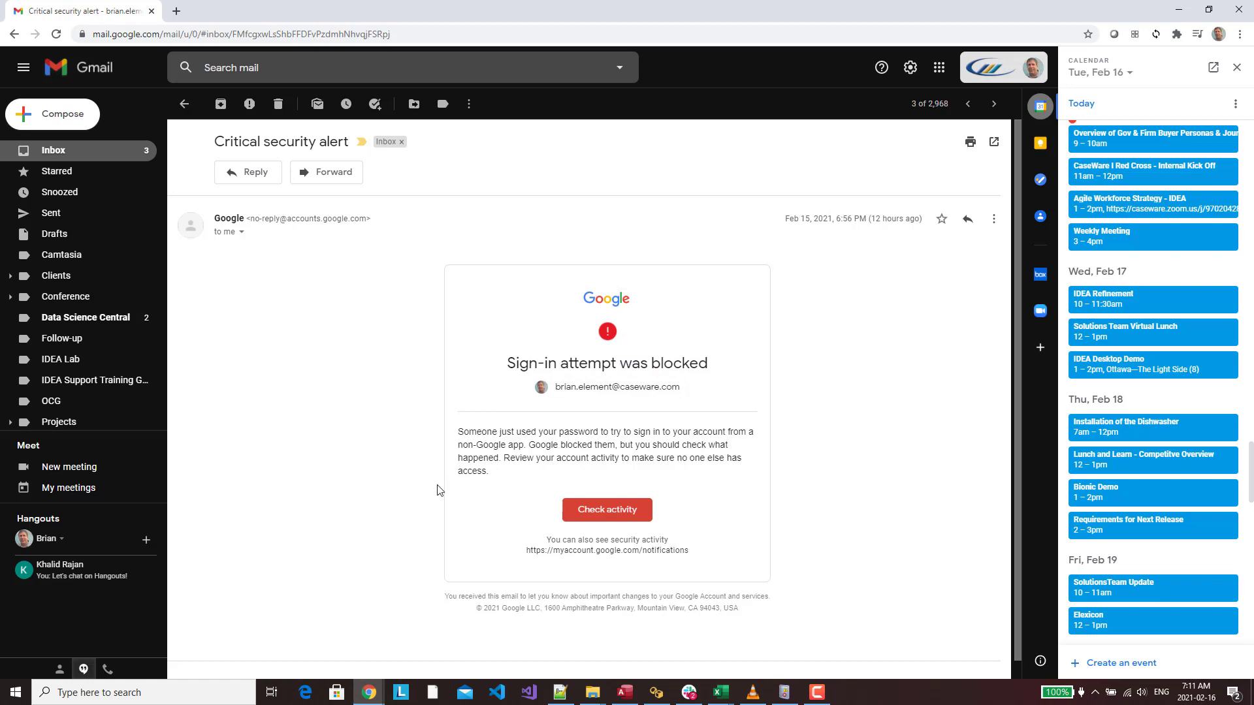
Relaunch IDEA from the Start menu's IDEA folder as administrator
click(16, 692)
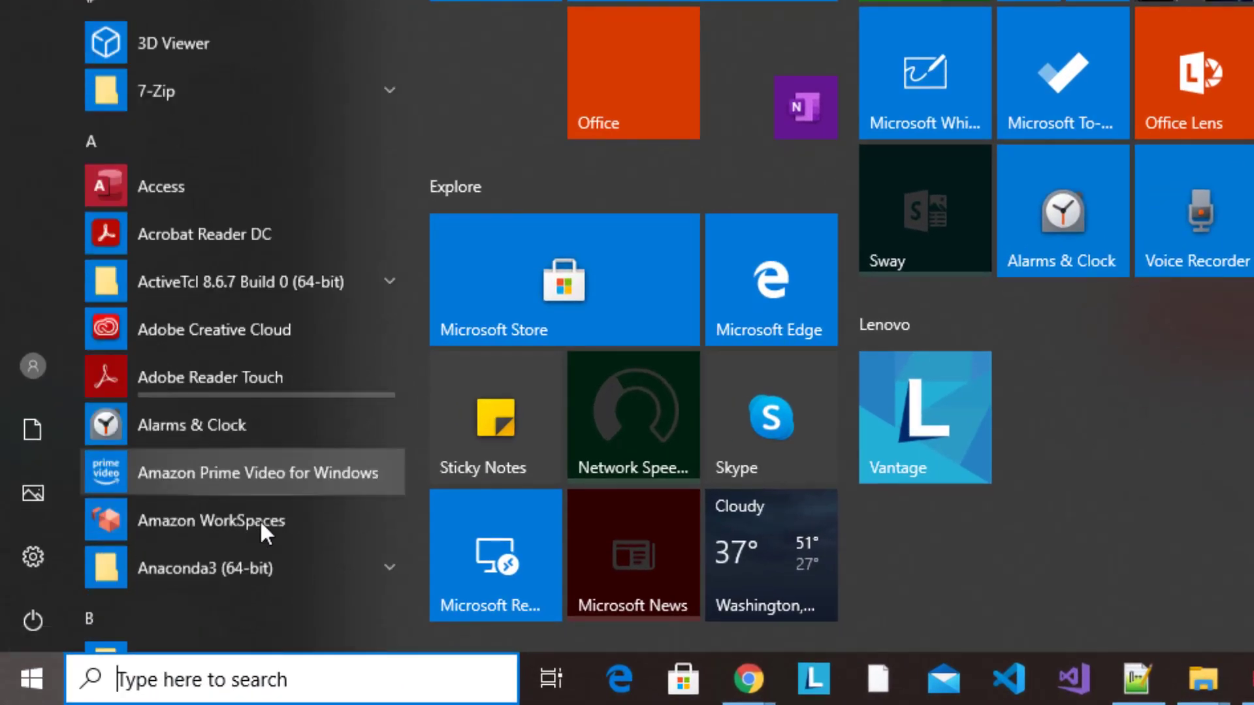
scroll(260, 520, down, 15)
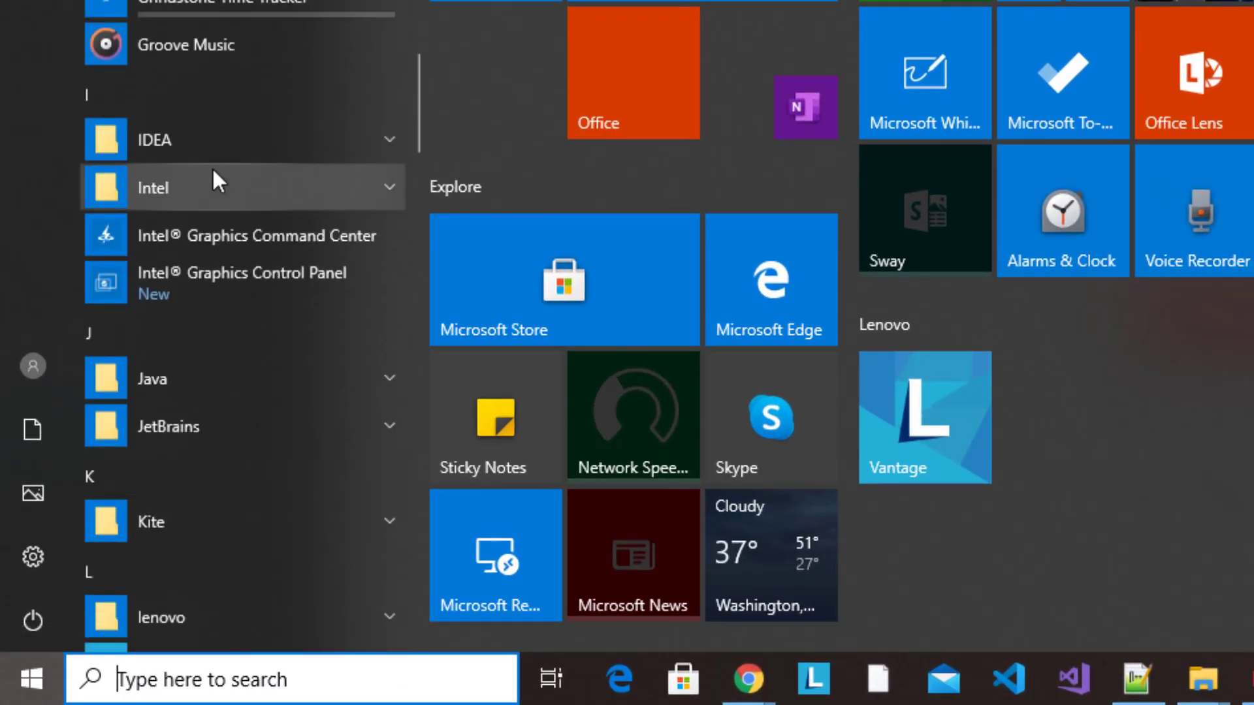
click(211, 147)
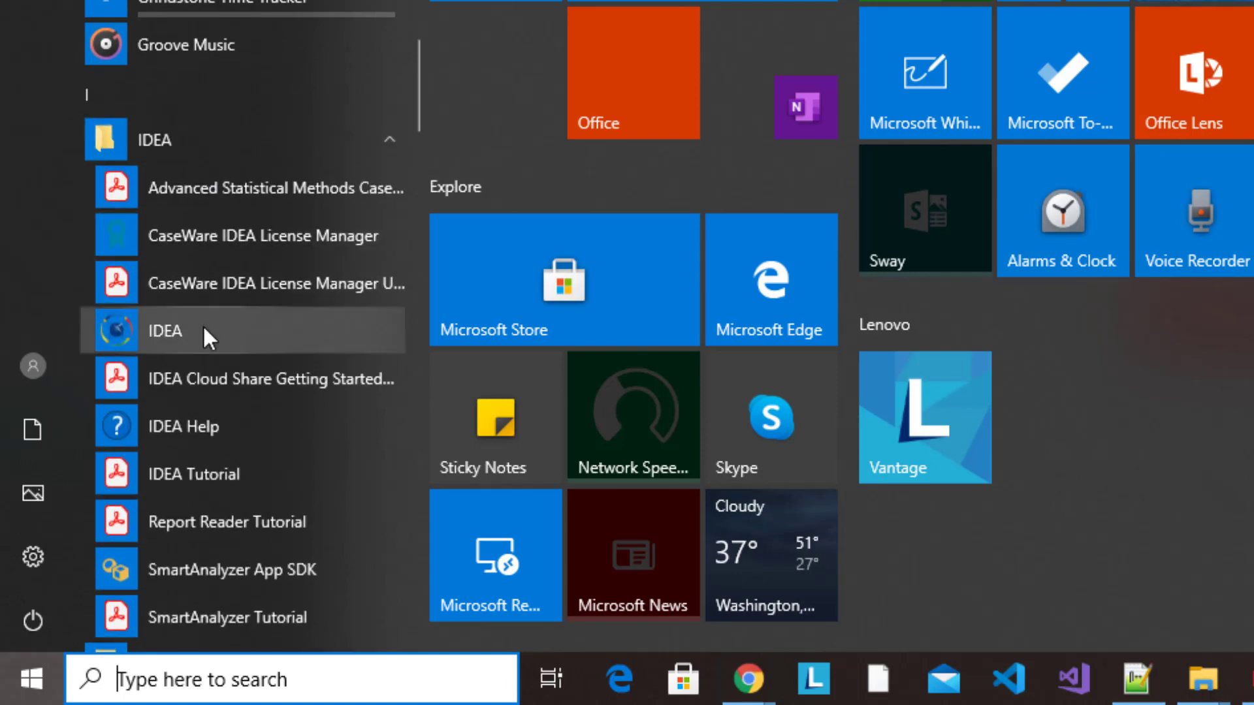
right_click(203, 324)
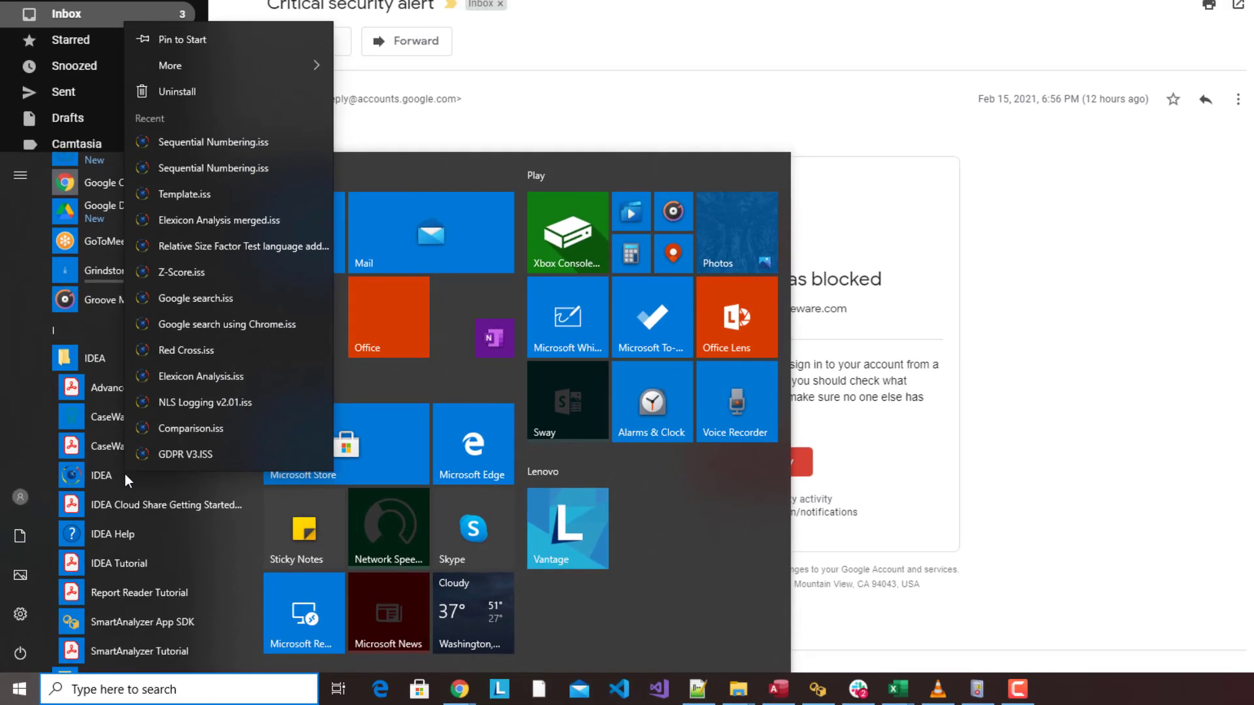
mouse_move(244, 57)
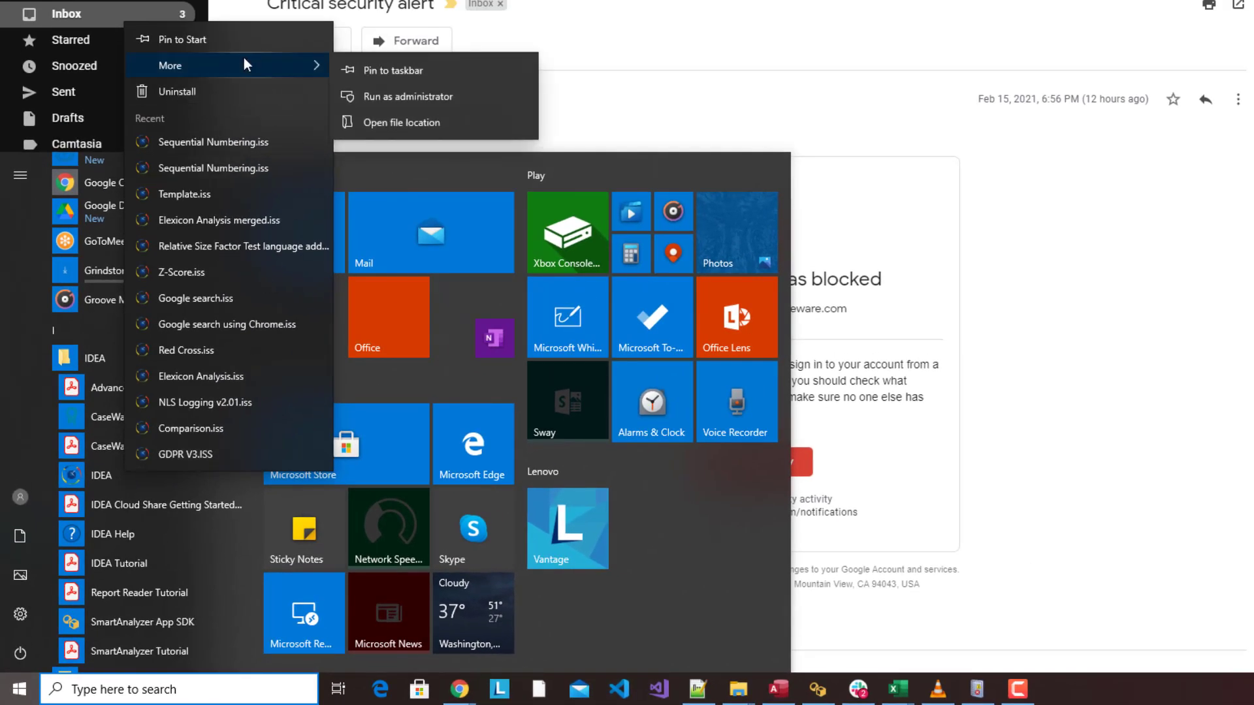
click(418, 98)
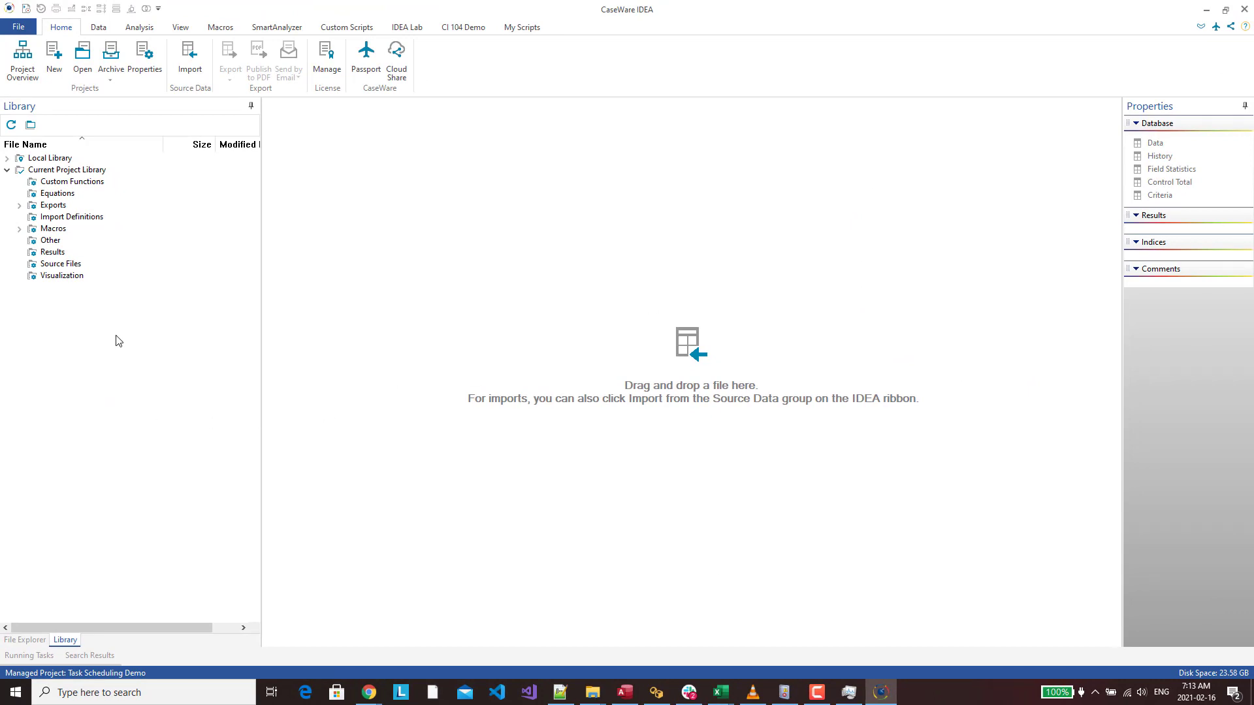
Schedule the Task Scheduler Test macro to run once, with a start time of 7:20:00
click(20, 230)
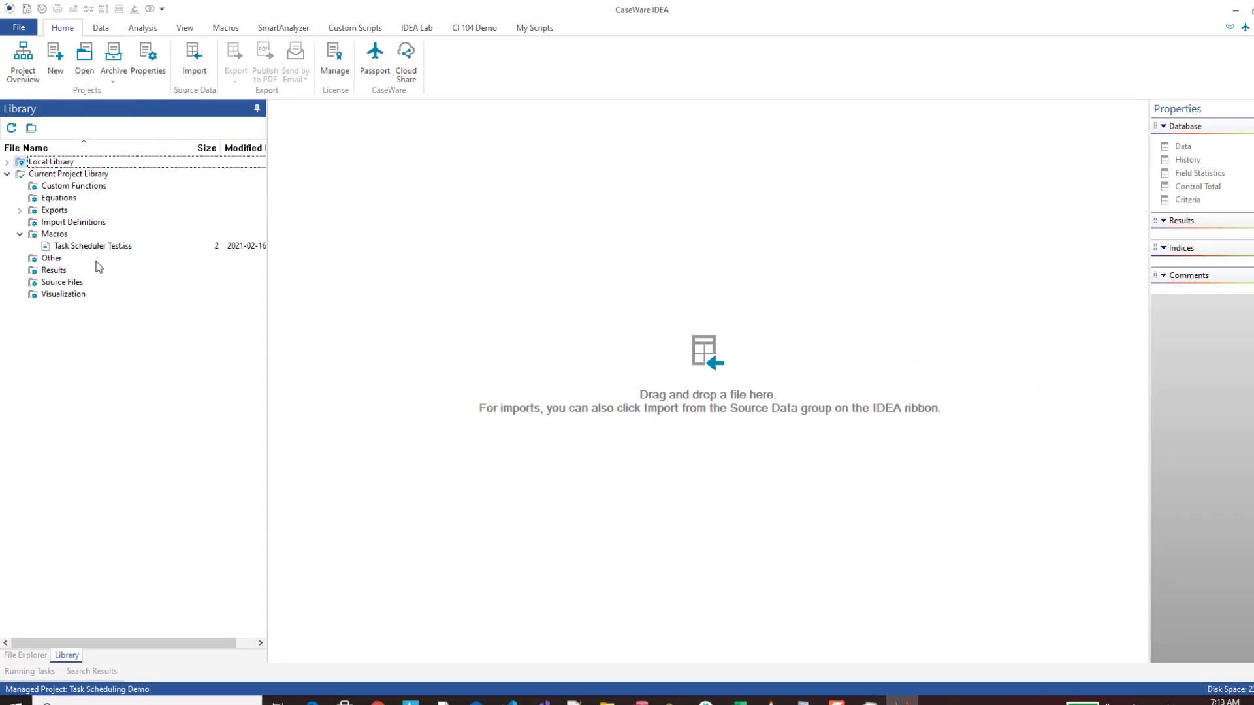
right_click(100, 241)
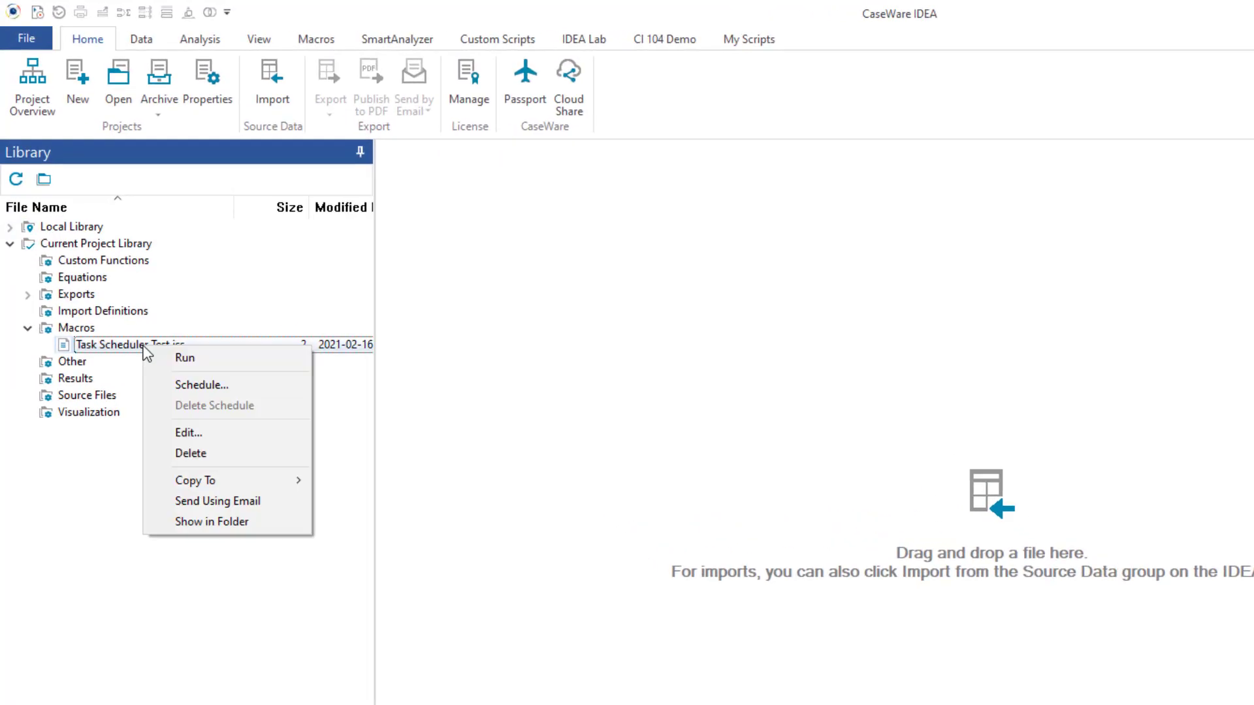
click(196, 389)
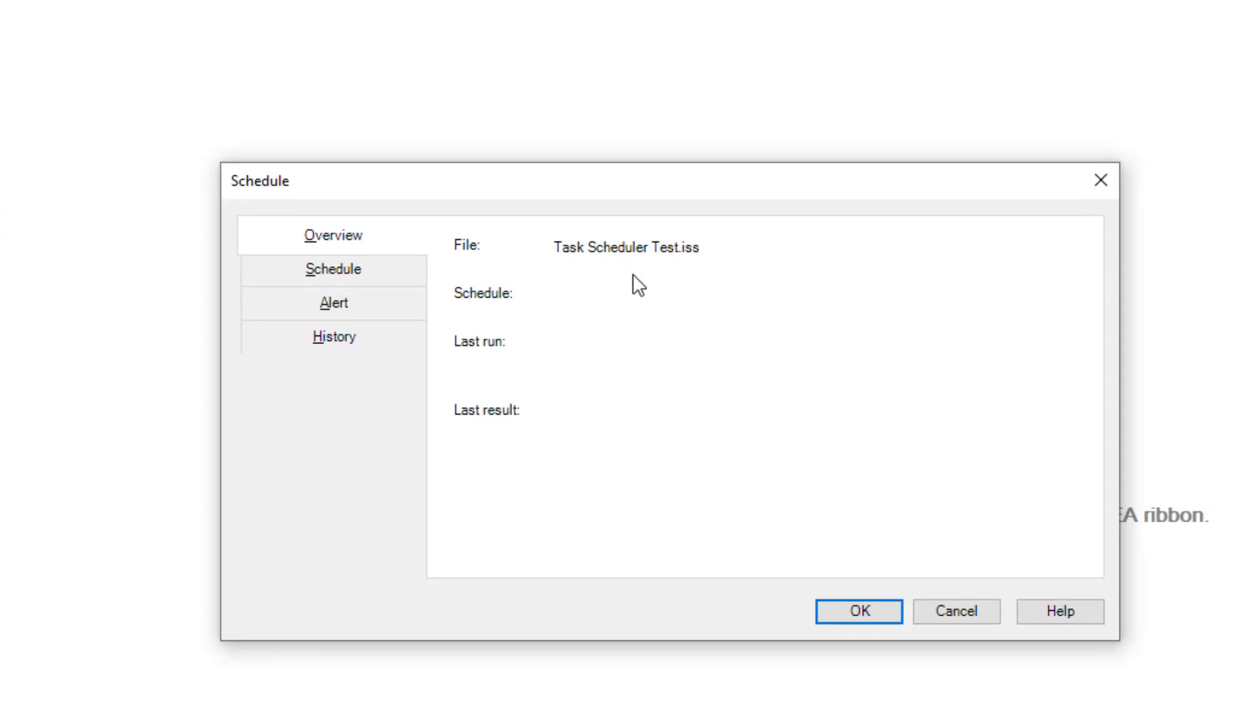
click(284, 269)
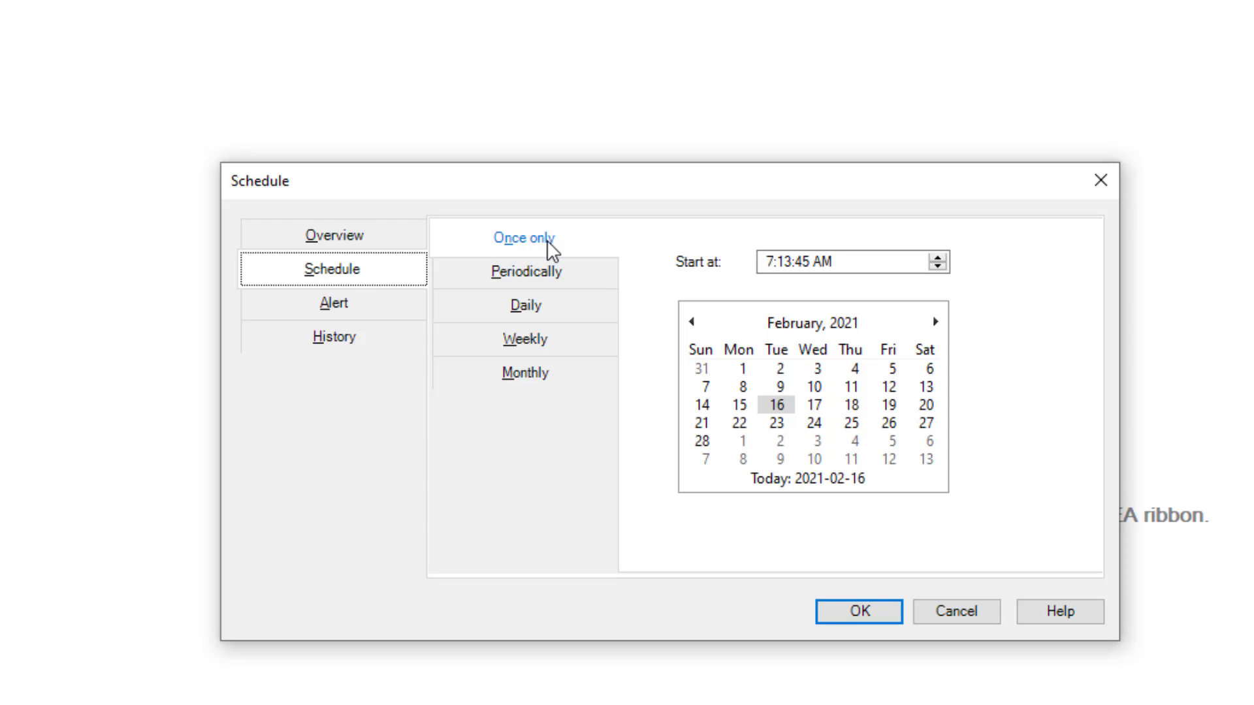
click(941, 267)
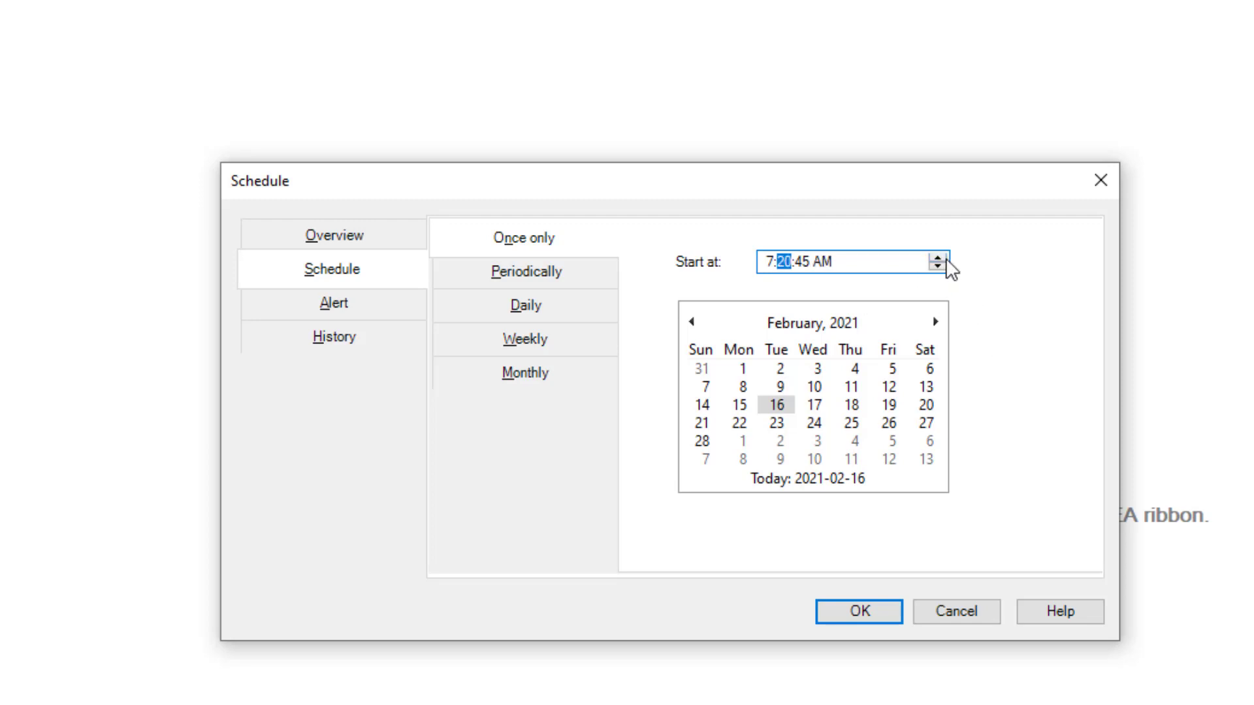
key(Right)
text(00)
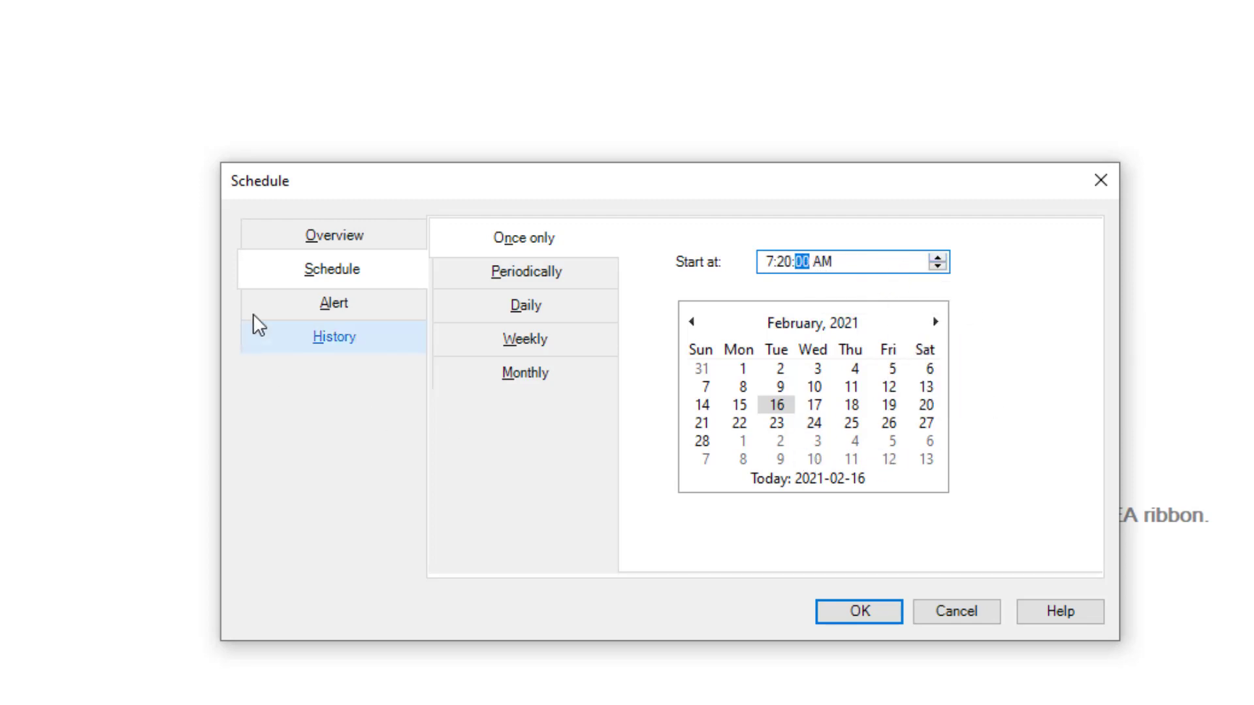
Add an e-mail alert on successful task completion, entering the notification e-mail address
click(337, 307)
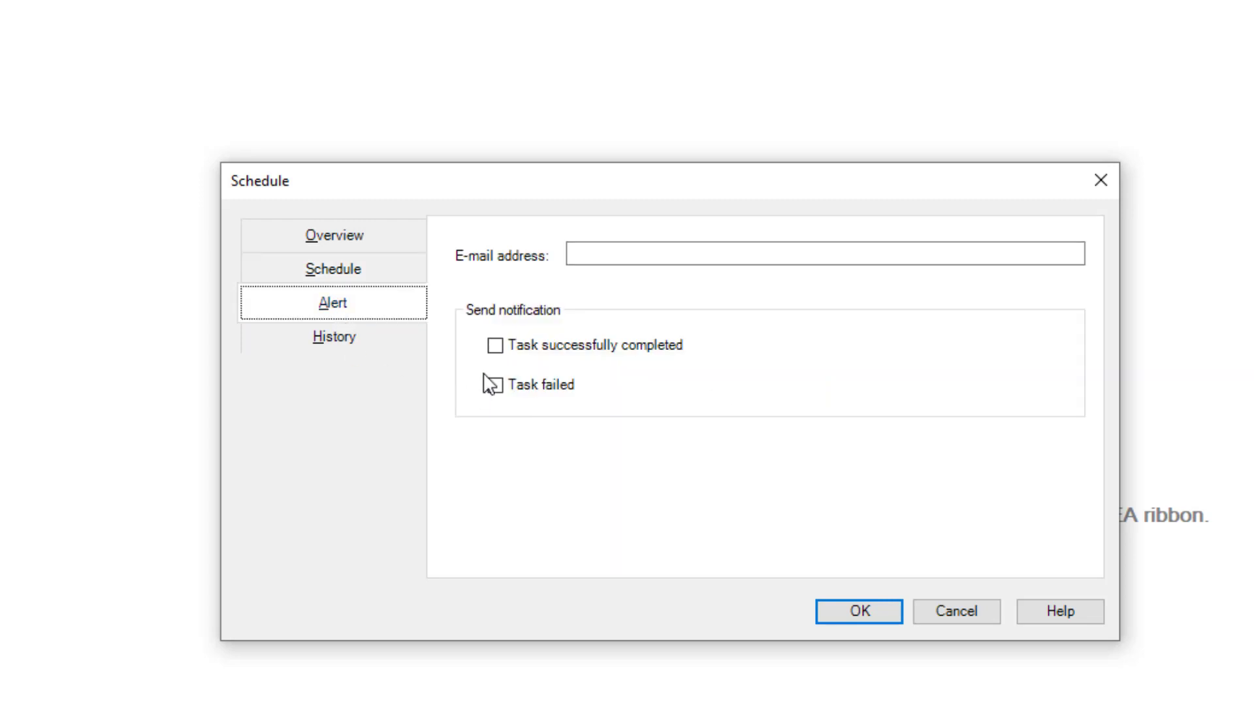
click(495, 345)
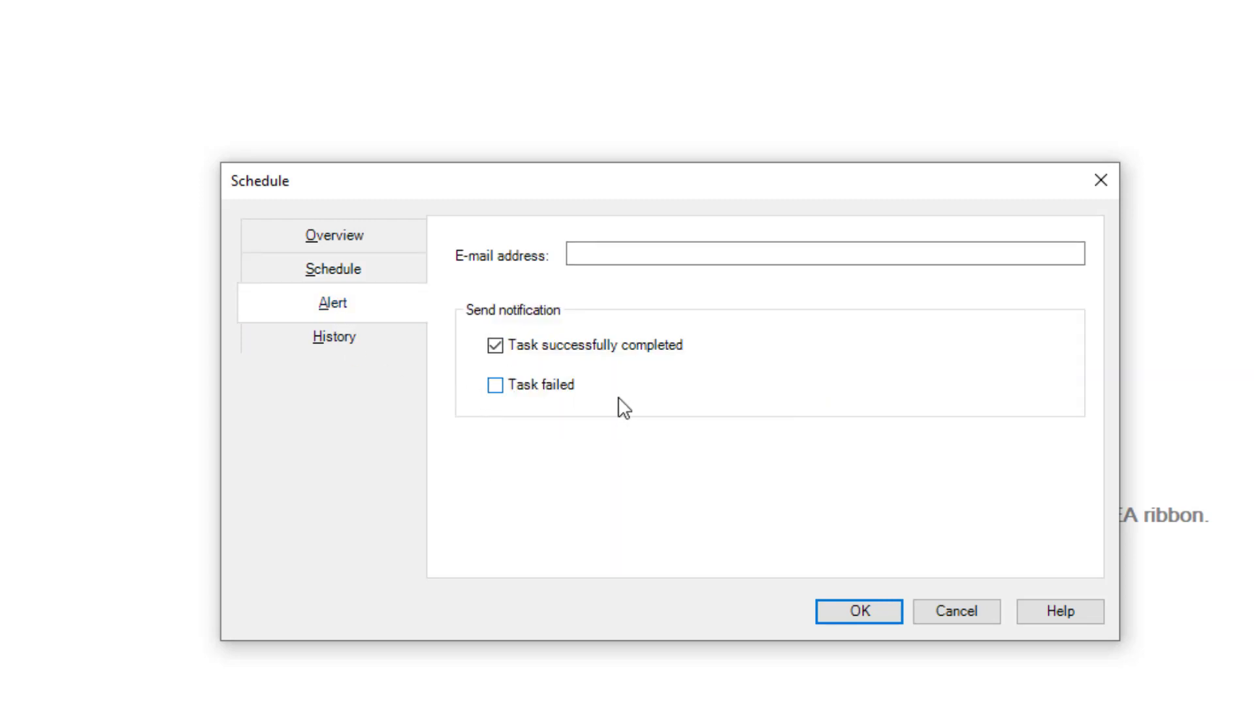
click(620, 247)
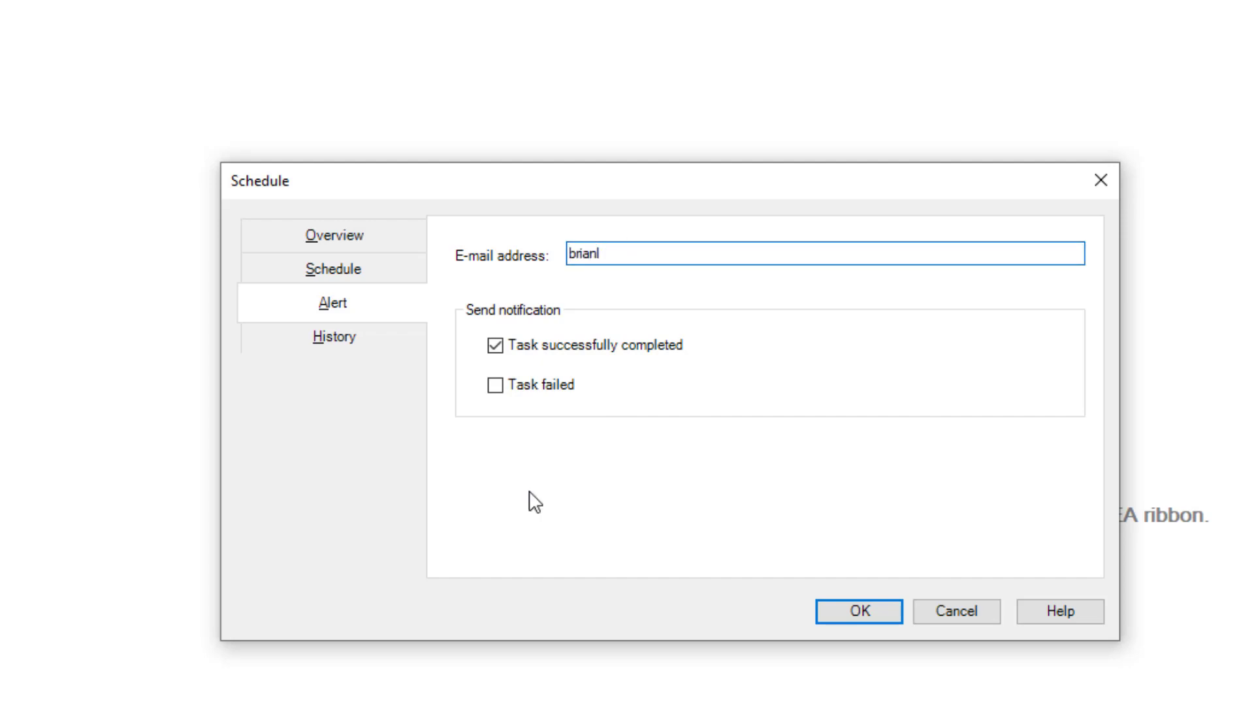
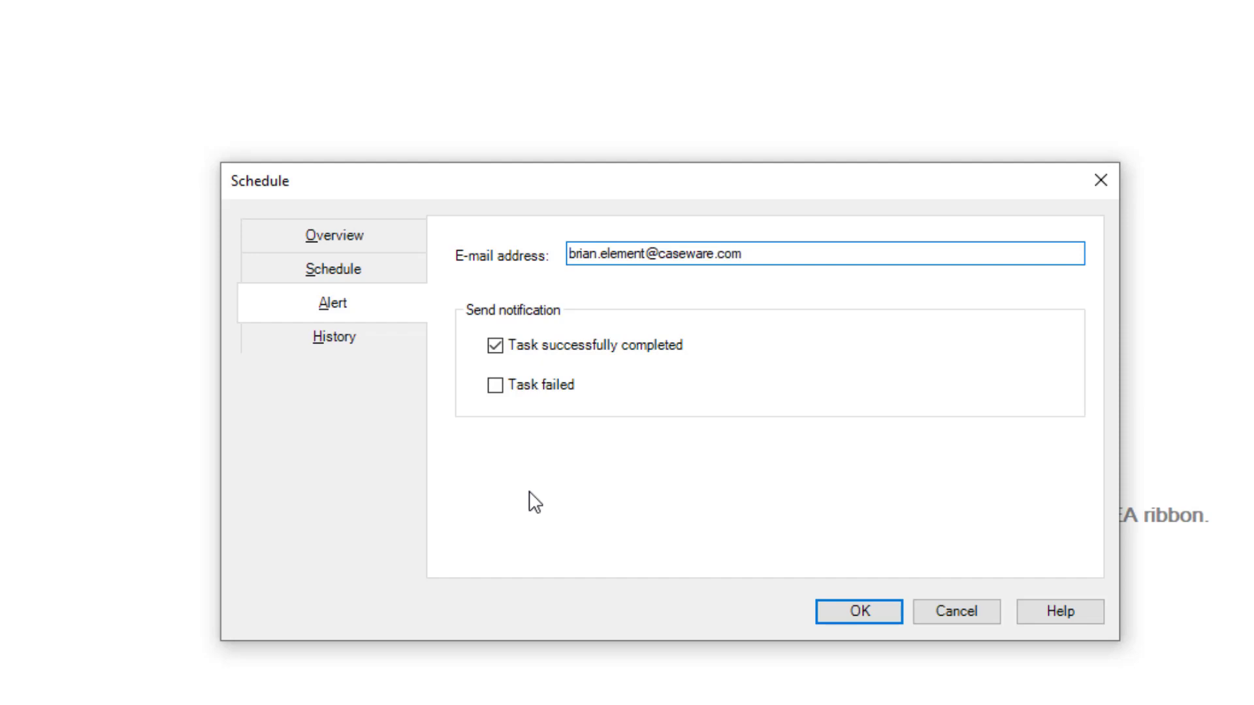
Check the run history, then move the start time back to 7:17:00 AM
click(332, 346)
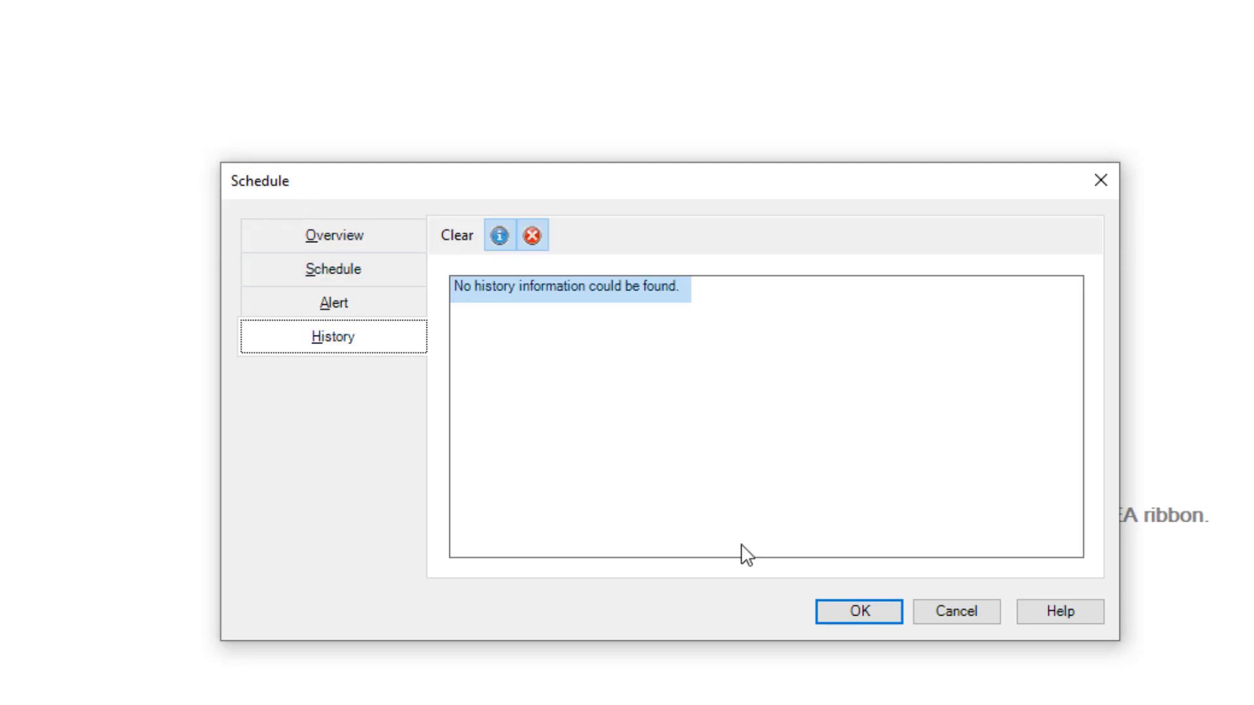
click(302, 277)
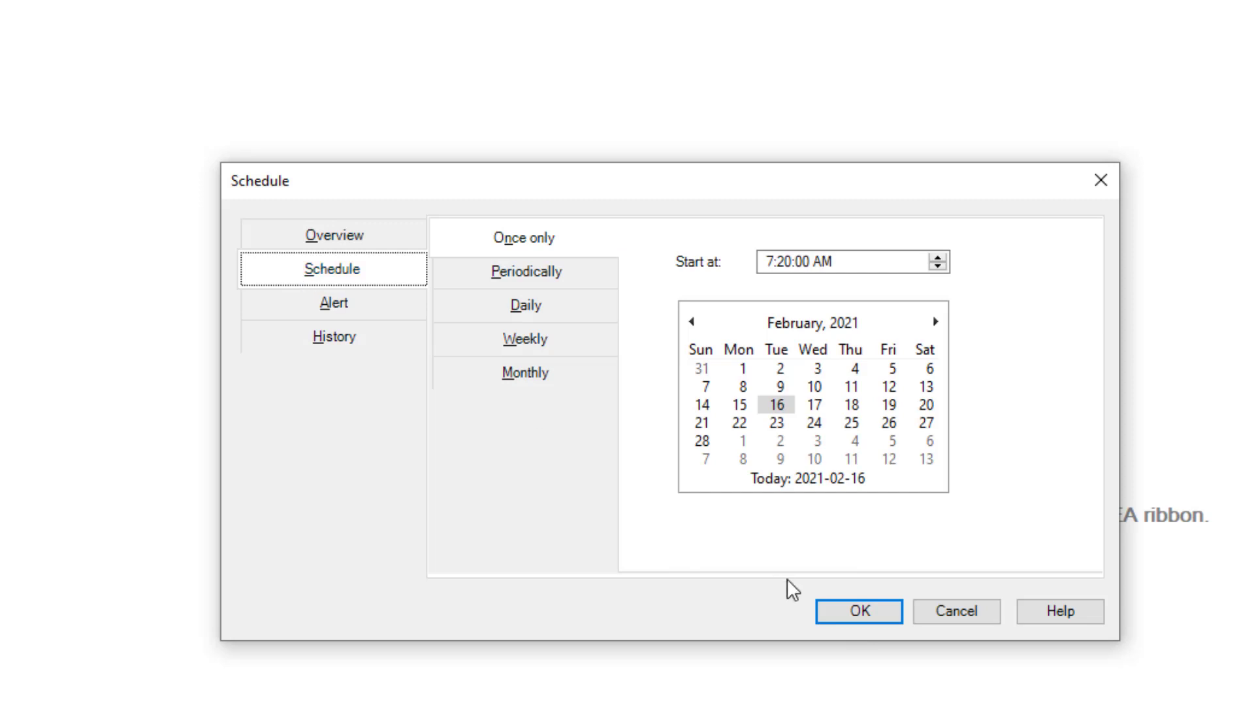
click(785, 263)
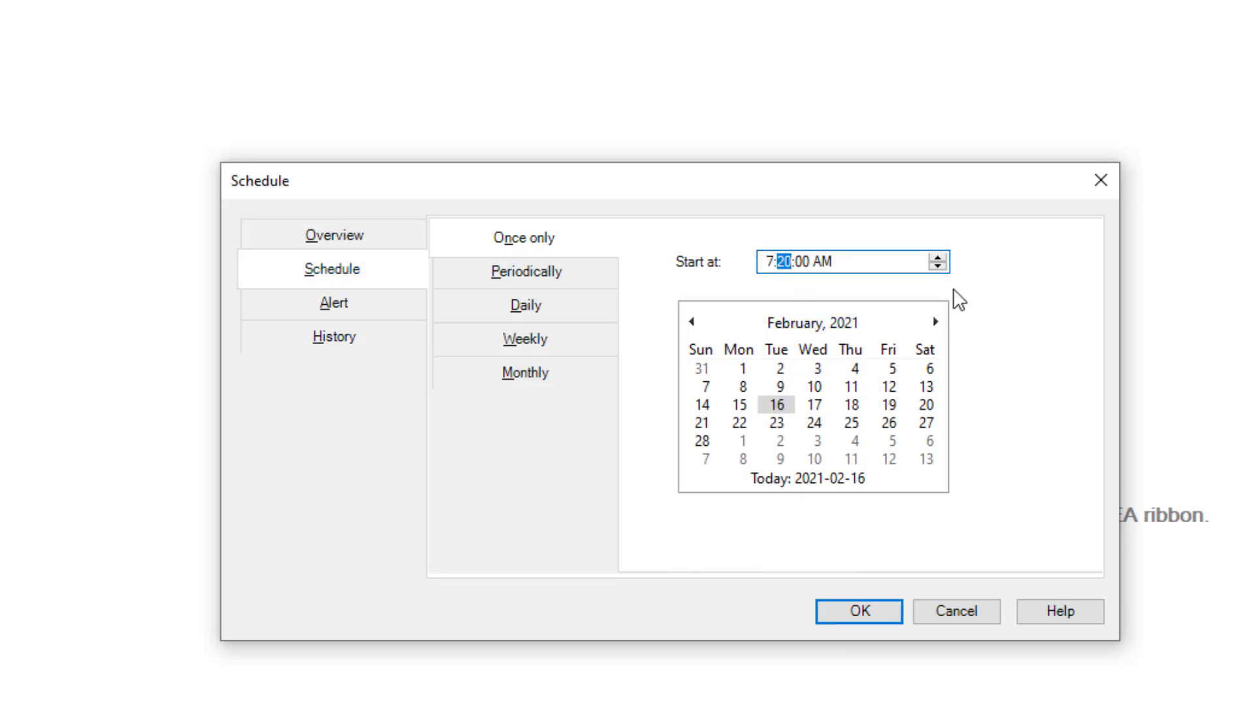
click(938, 266)
click(938, 265)
click(938, 266)
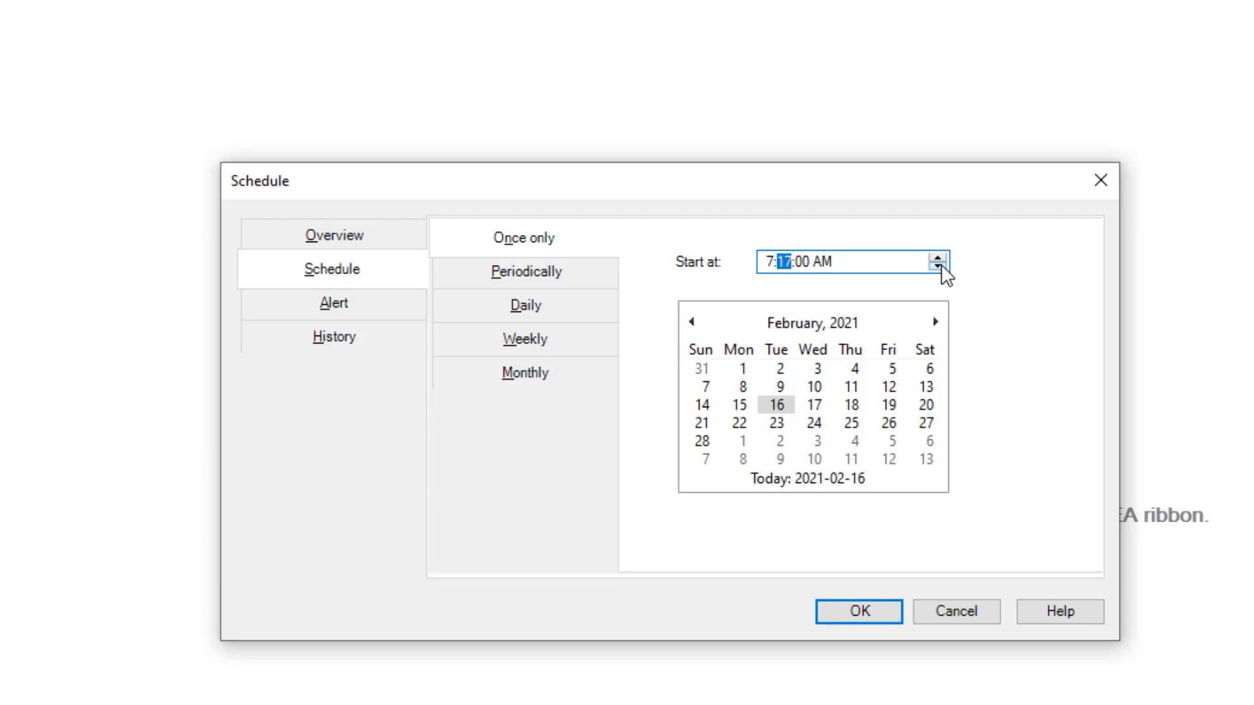
Confirm the schedule, accept the close-IDEA warning, and exit IDEA so the task runs
click(860, 613)
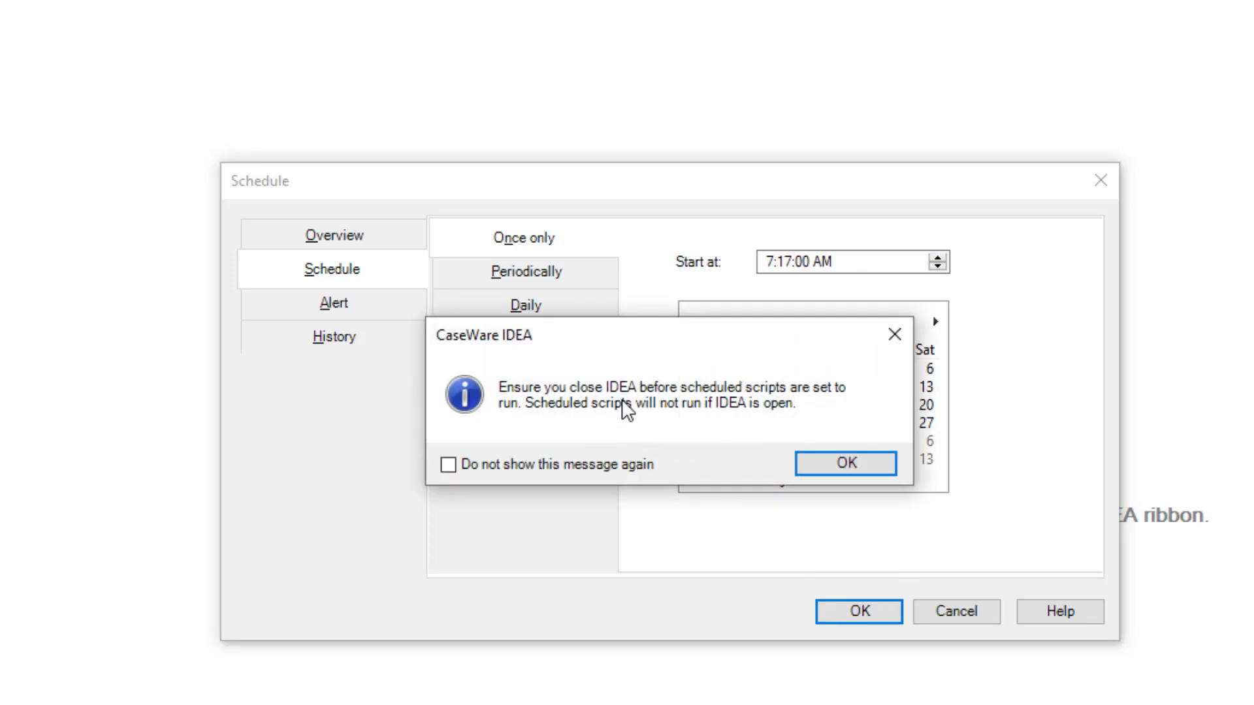
click(844, 473)
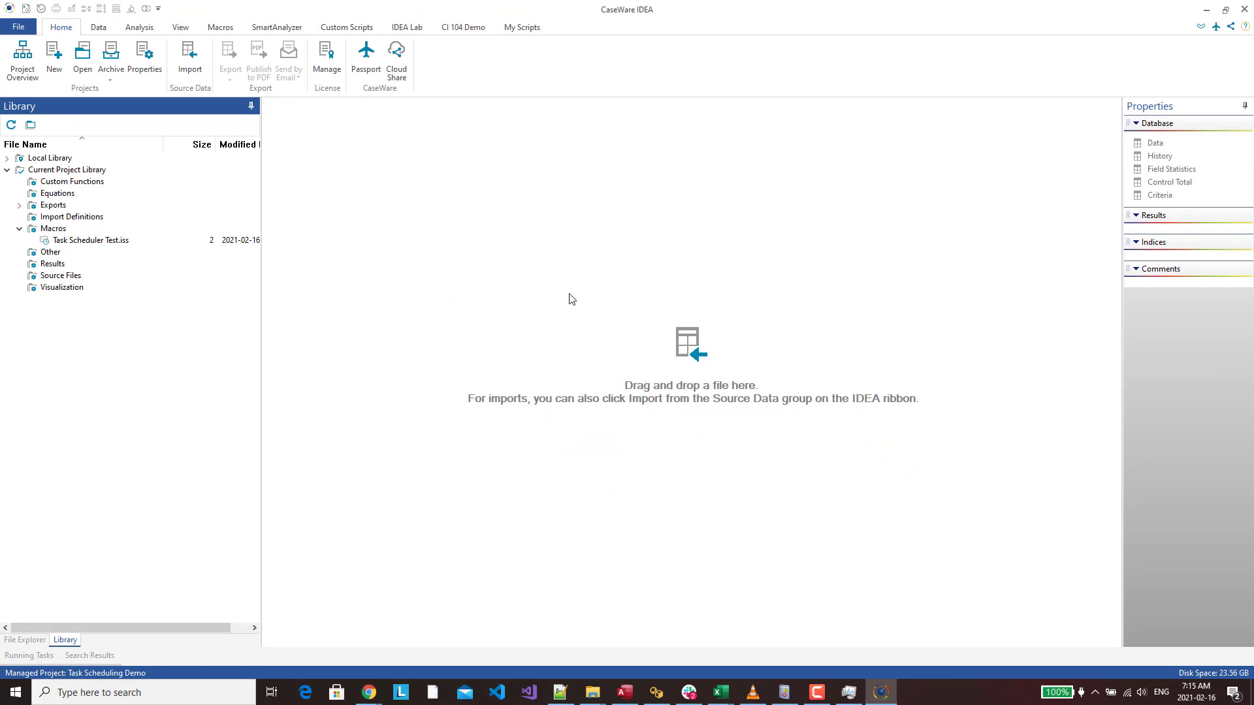
click(1245, 11)
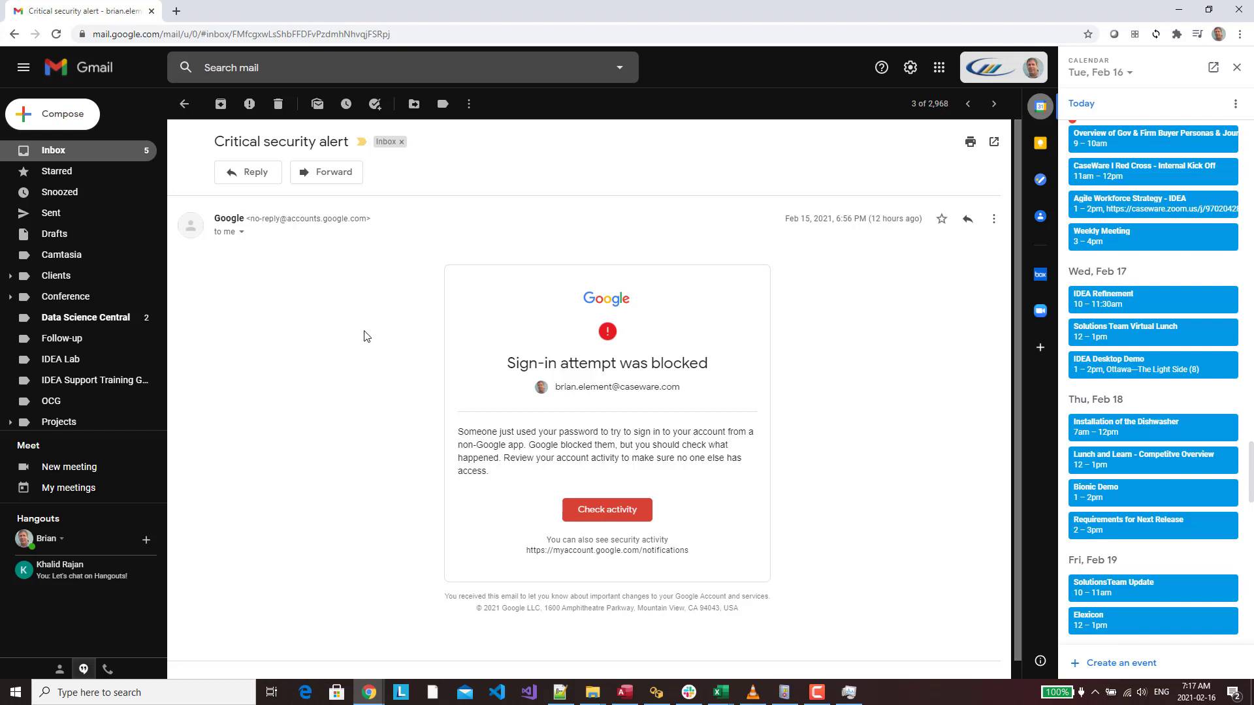
Read the Test Data Transfer email with High Value.XLSX, return to the inbox, and open Windows search
click(109, 157)
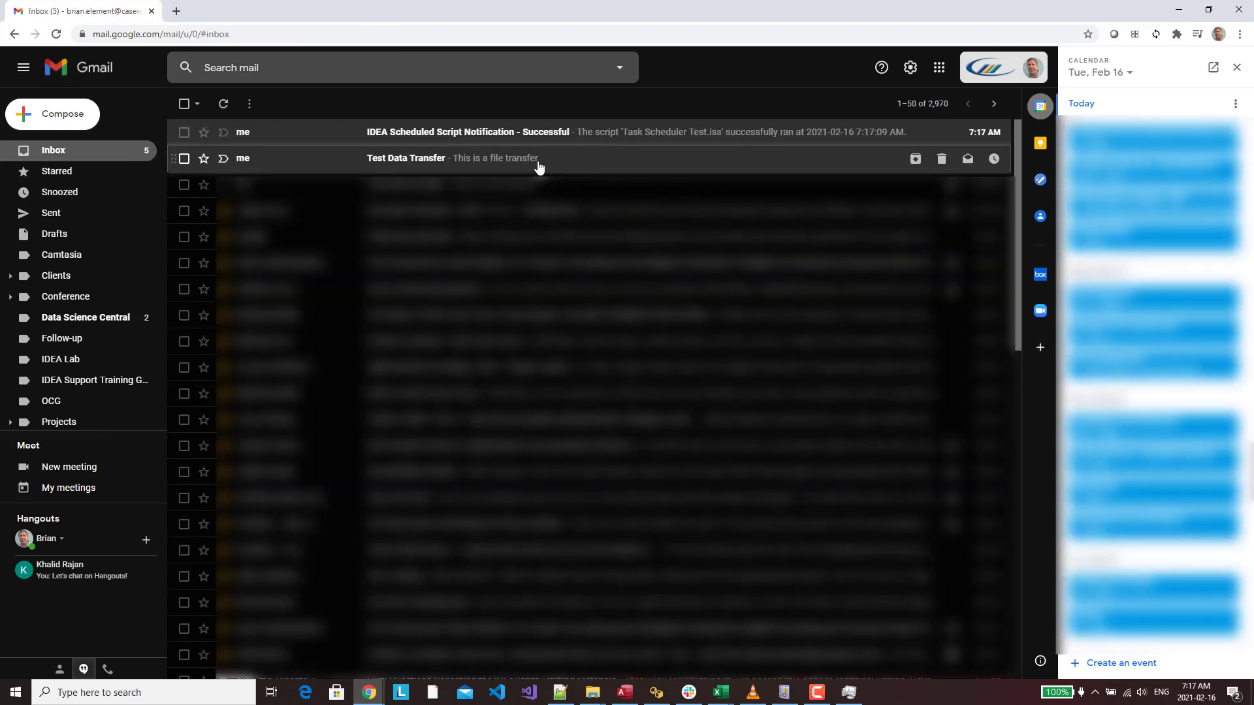
click(562, 168)
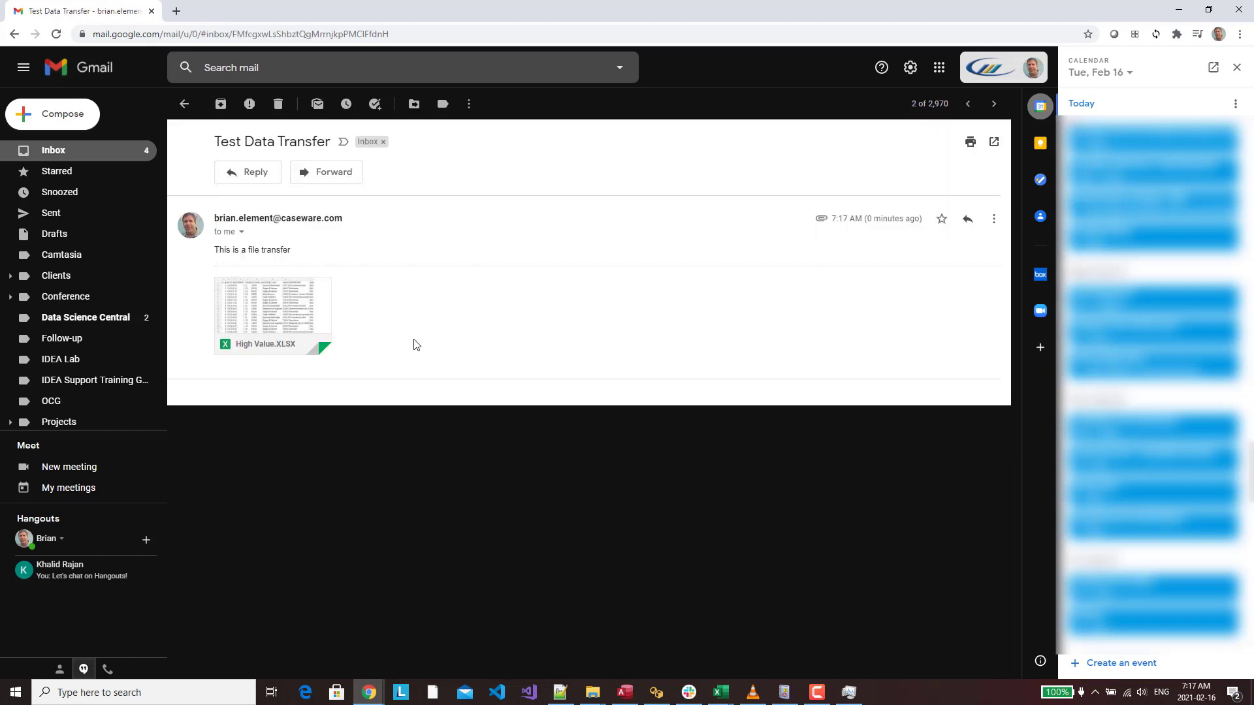
click(108, 151)
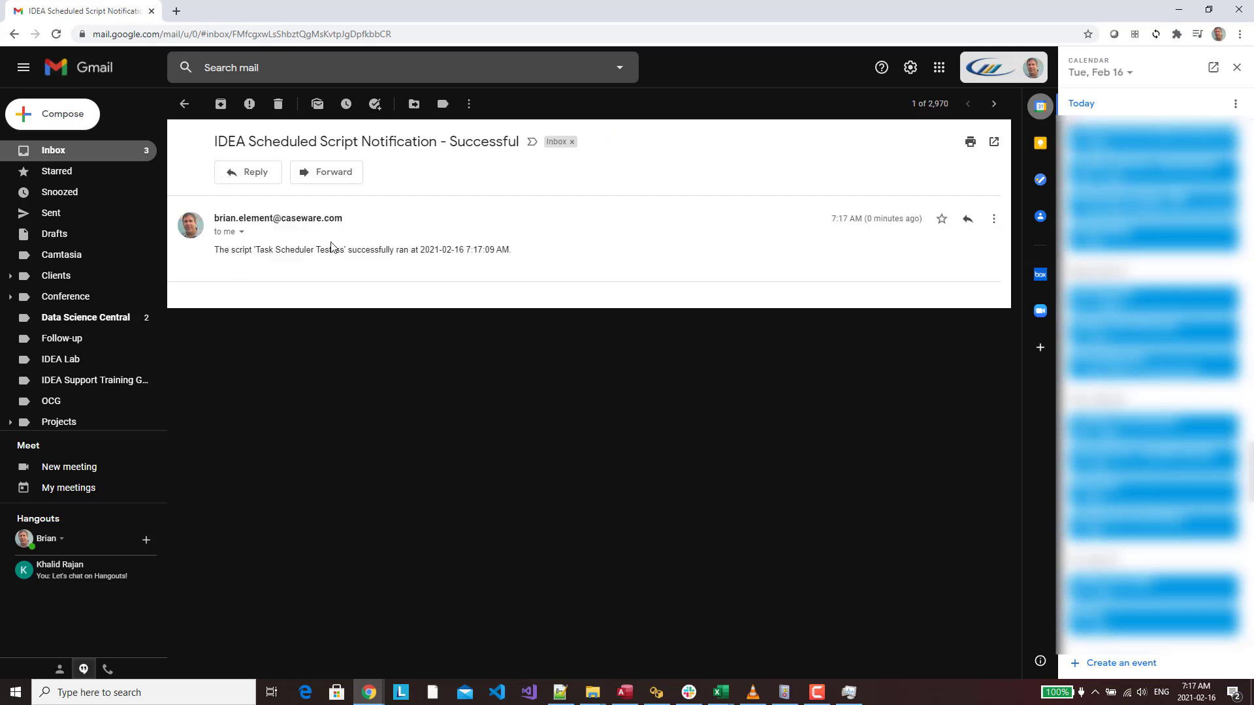
click(213, 692)
Launch IDEA via search and open the 243-record High Value database
text(idea)
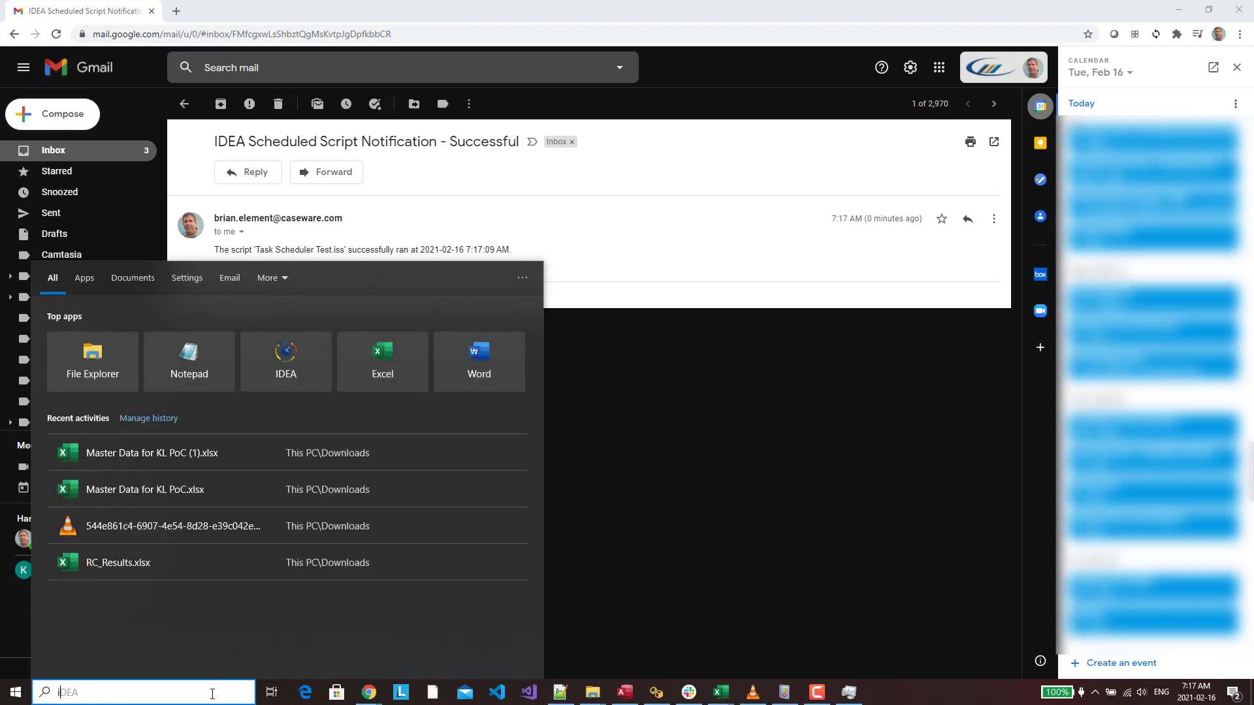
key(Return)
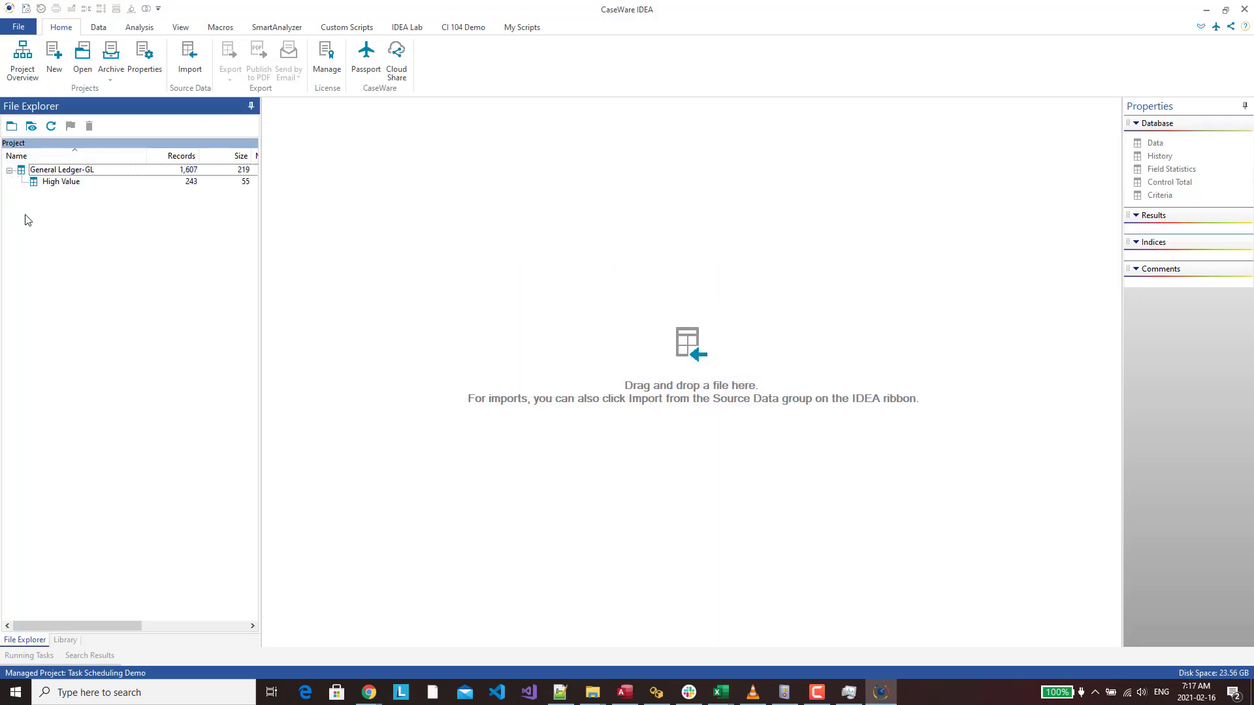
double_click(61, 182)
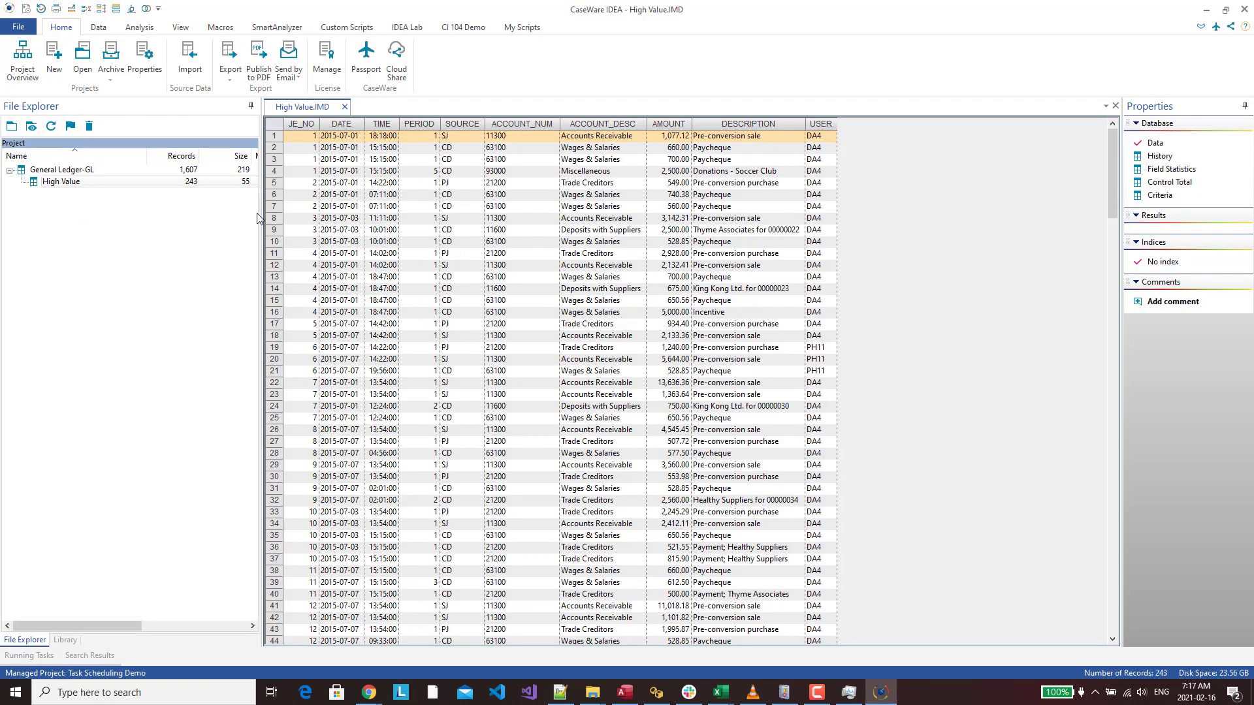
Widen and refresh the file list so High Value shows modified 2021-02-16 7:17:06 AM
drag(259, 218, 449, 234)
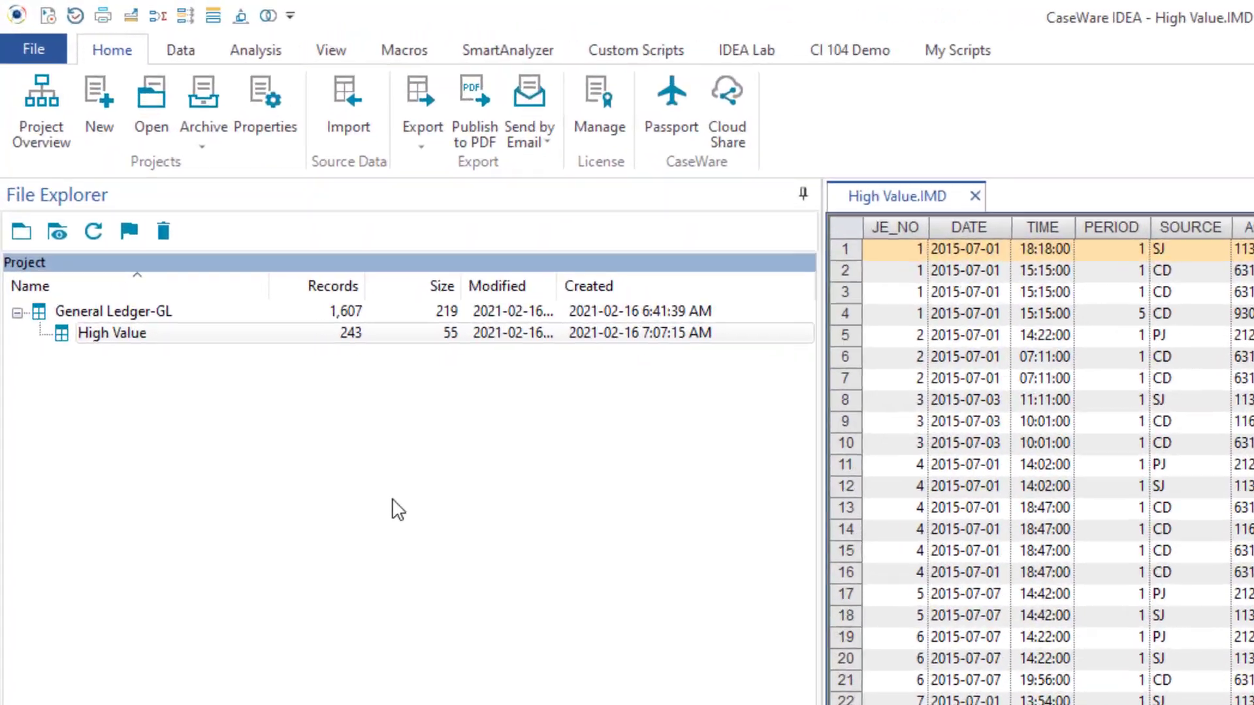
click(95, 231)
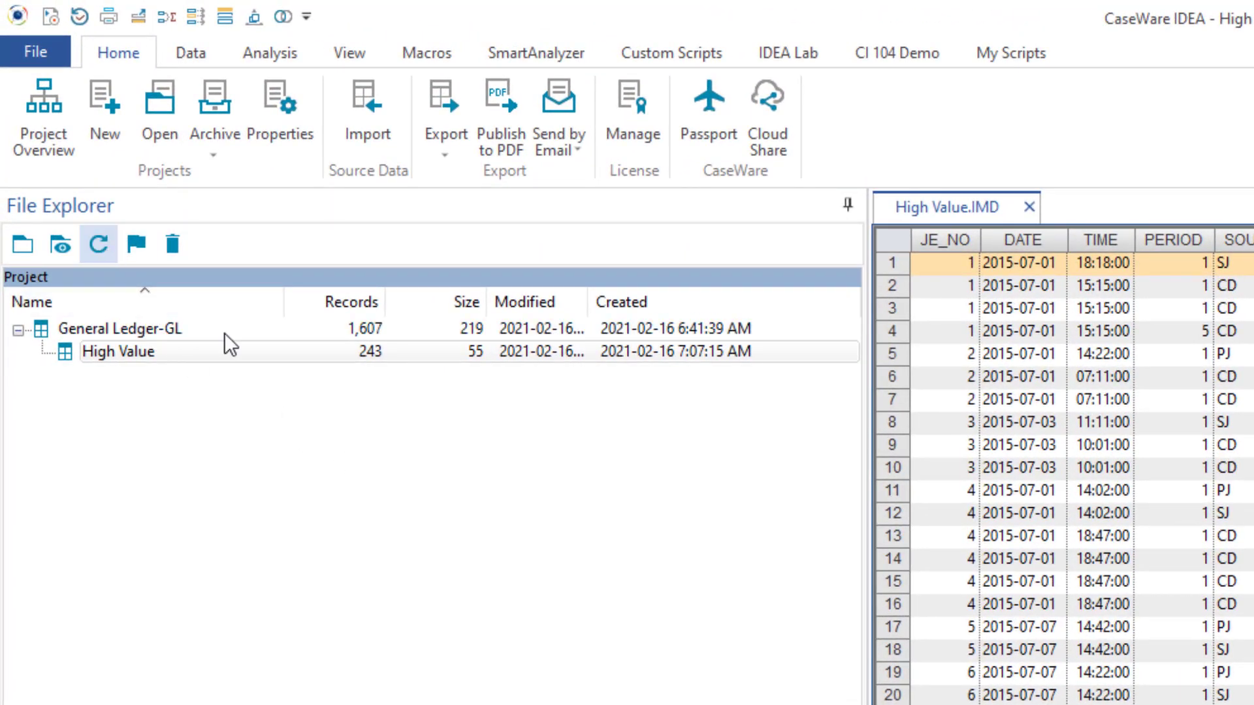
drag(588, 302, 683, 304)
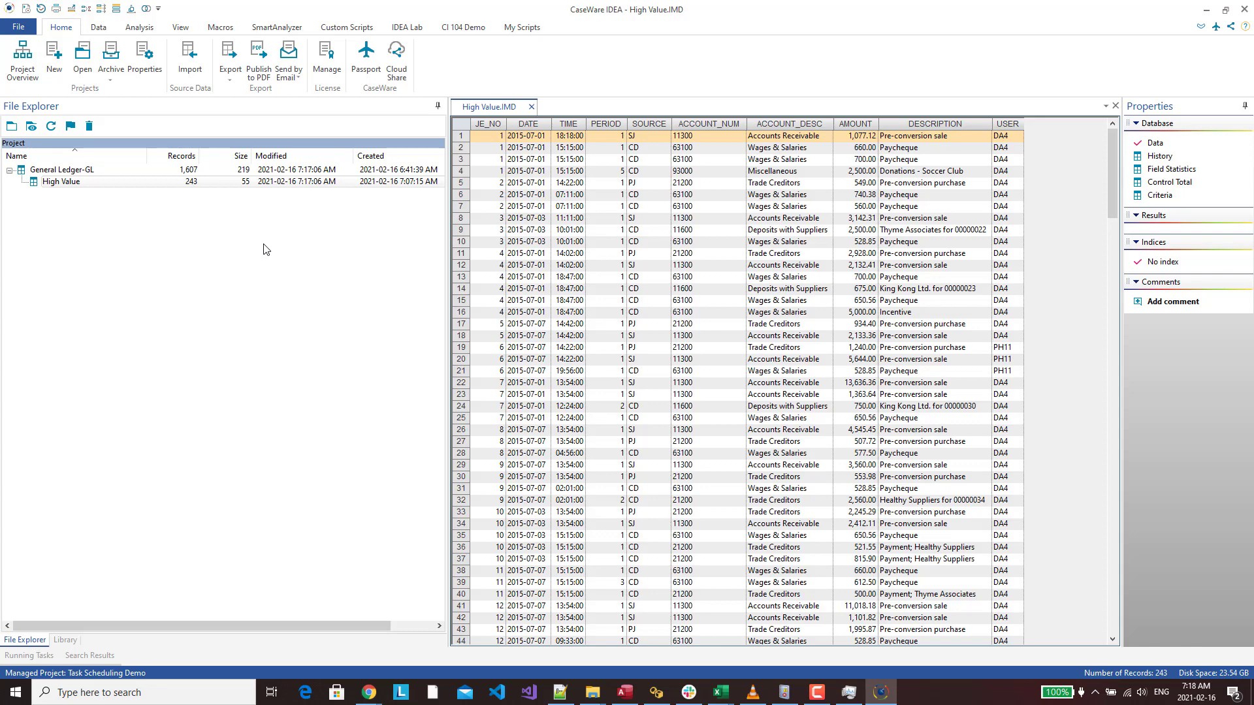
Try scheduling Task Scheduler Test.iss from the Library and dismiss the administrator privileges error
click(65, 640)
click(19, 228)
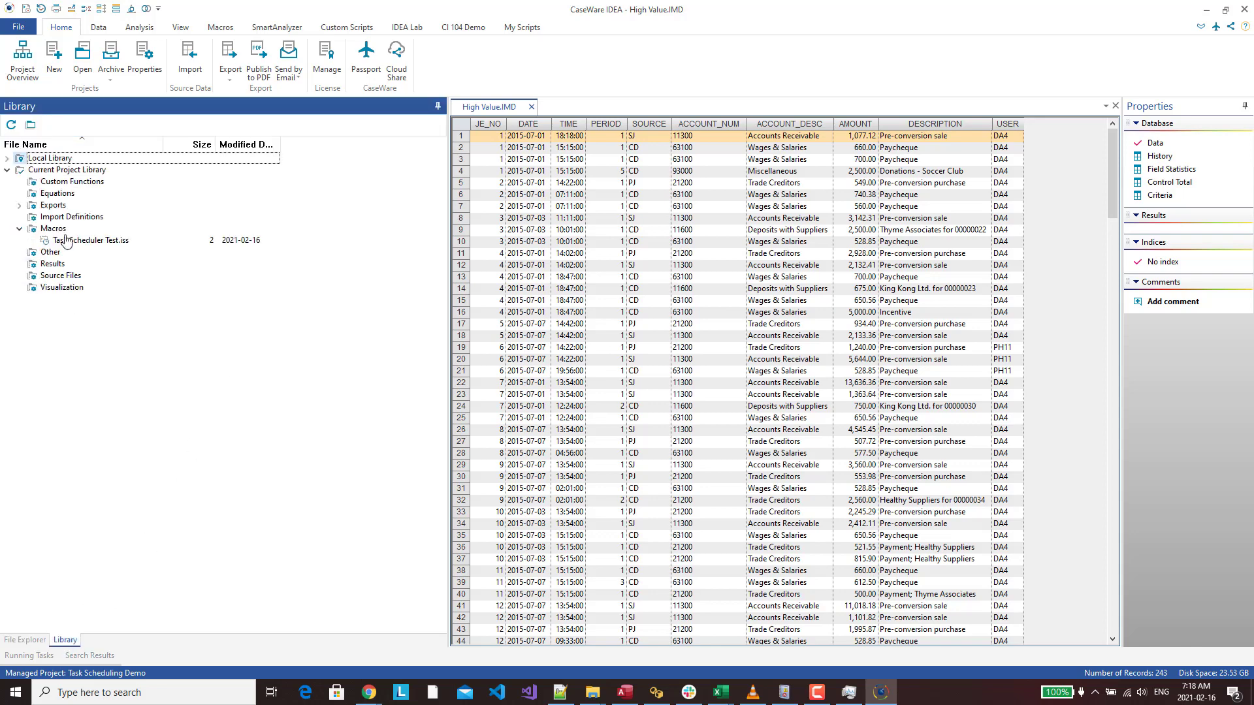
right_click(96, 241)
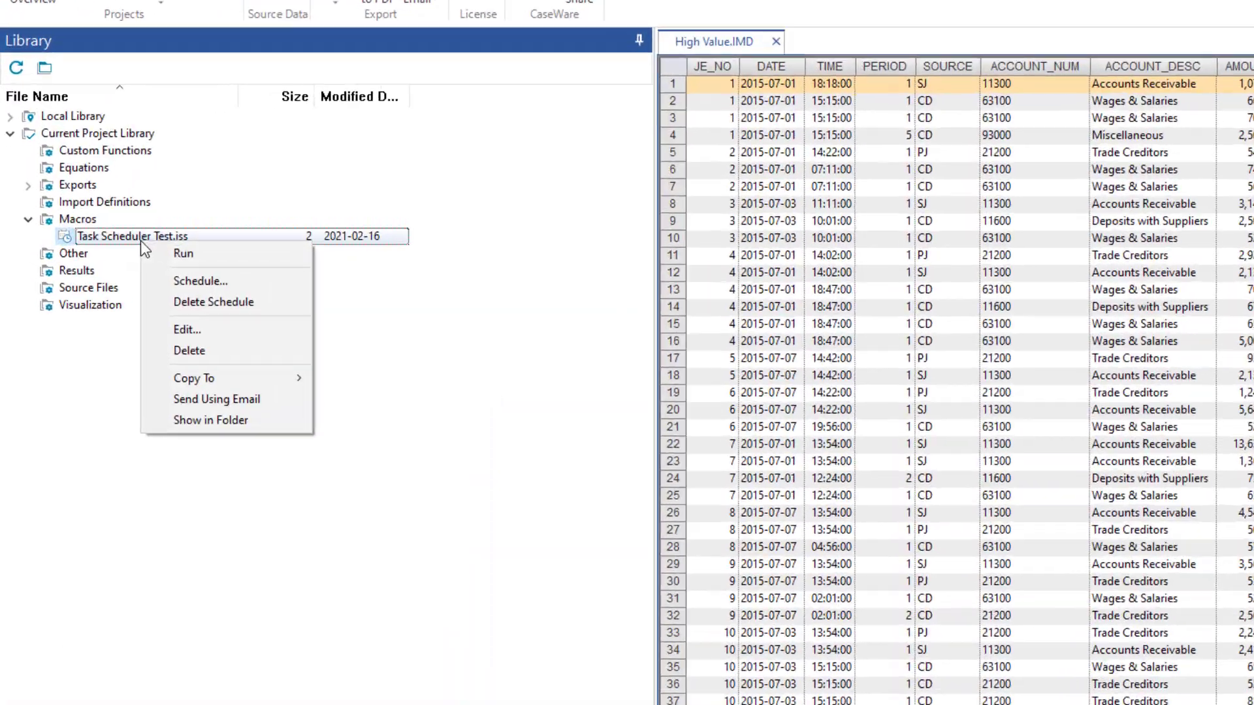
click(248, 281)
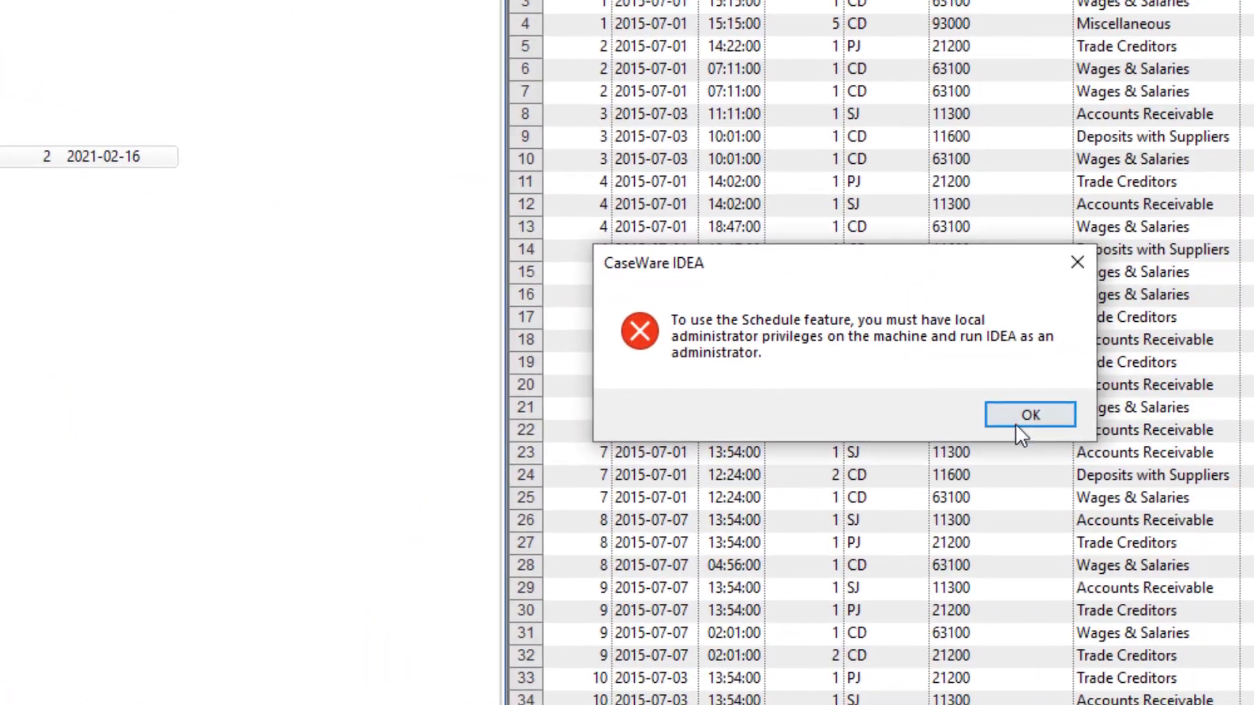
click(1017, 424)
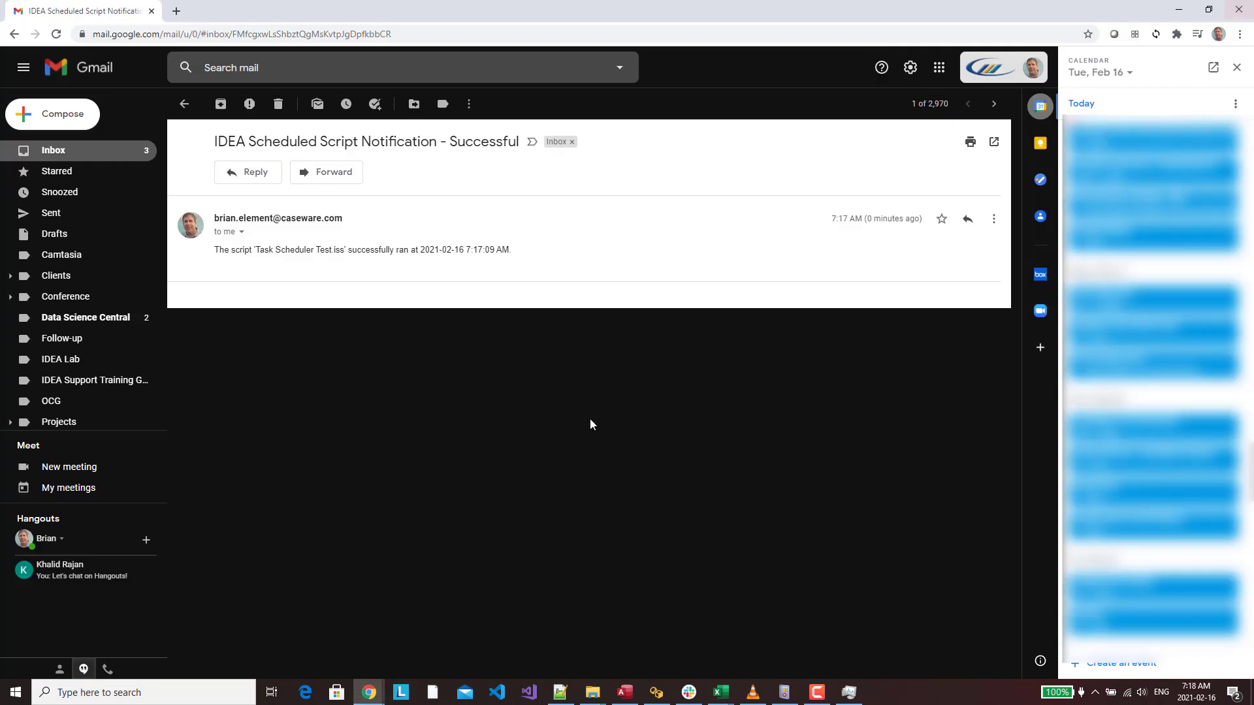
Relaunch IDEA from the Start menu's IDEA group as administrator
click(15, 692)
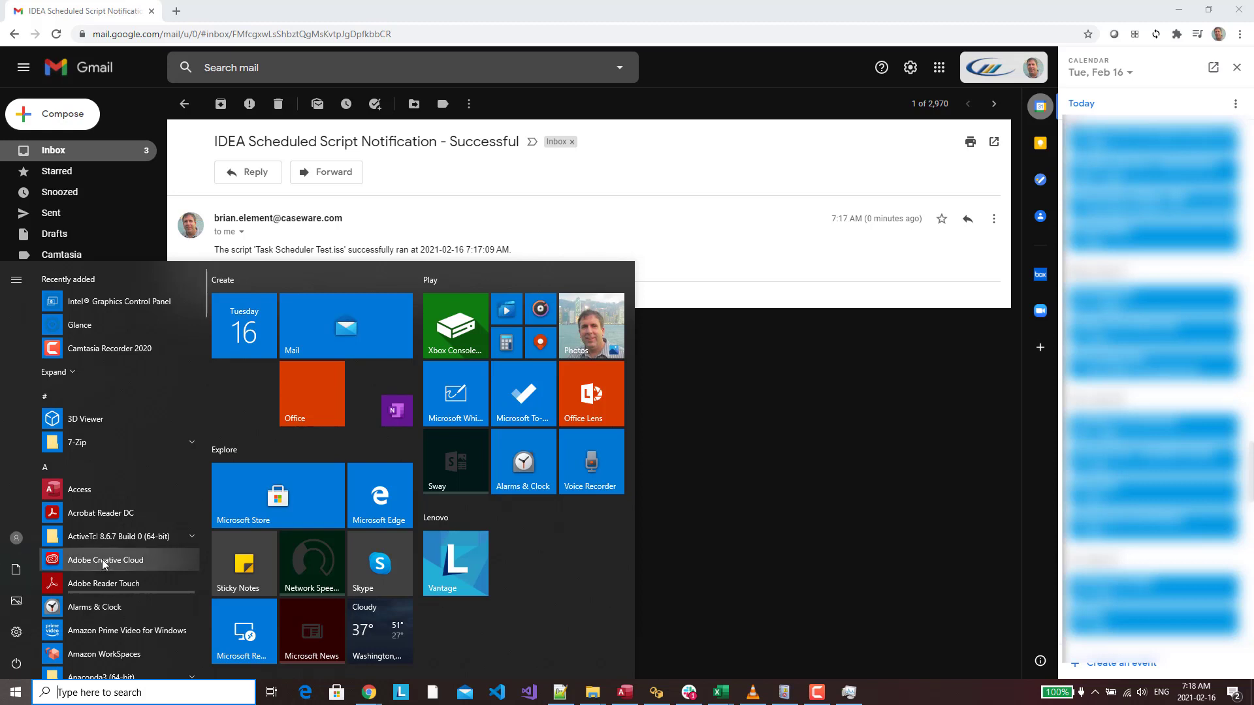
scroll(103, 560, down, 10)
scroll(104, 559, down, 5)
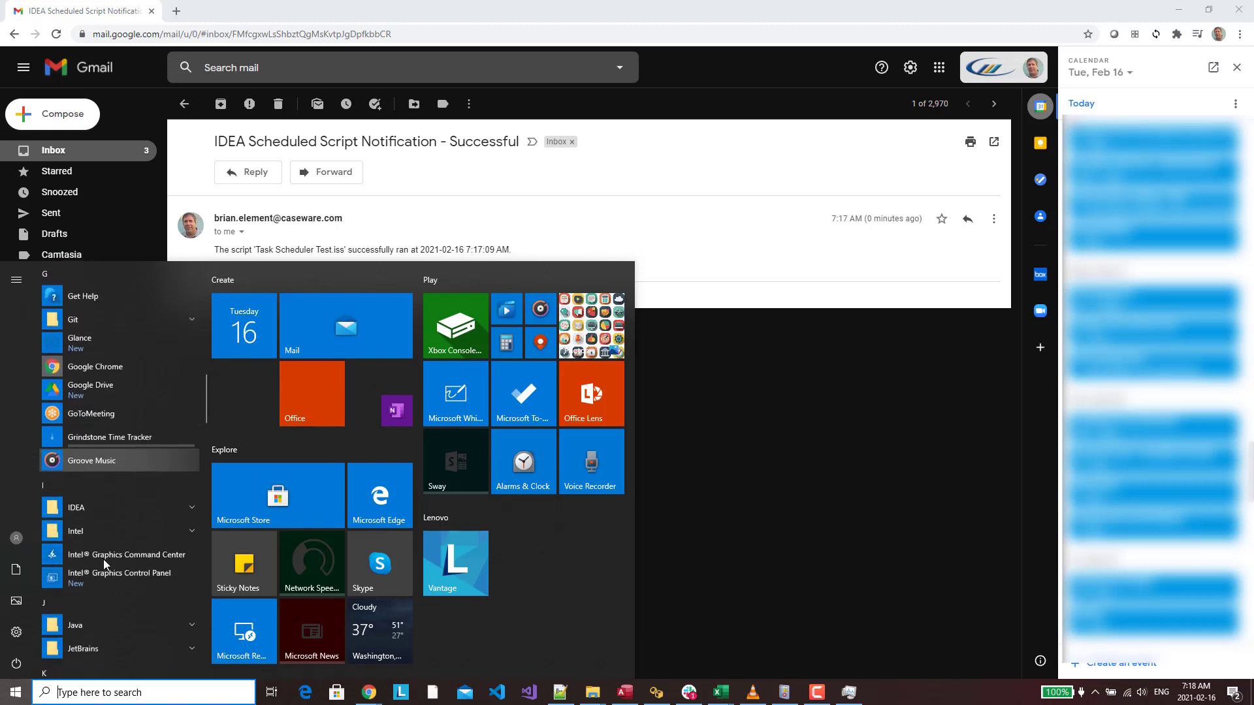
click(128, 495)
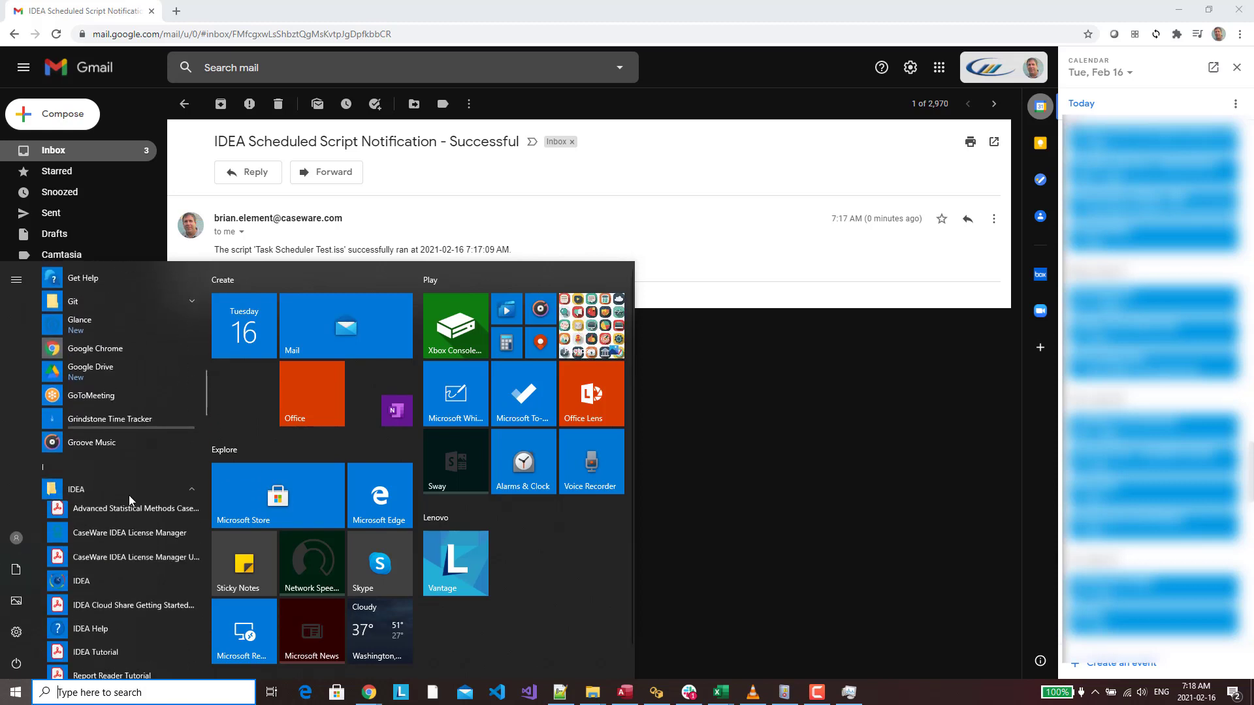
right_click(95, 585)
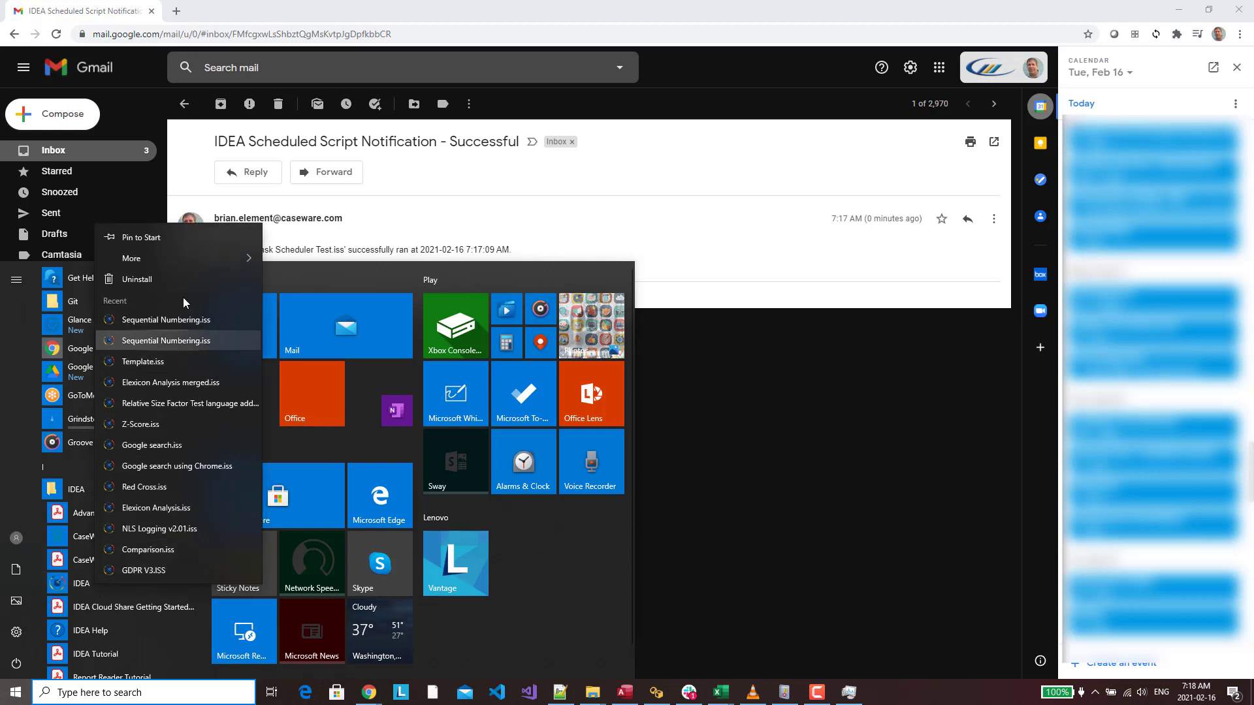
mouse_move(201, 256)
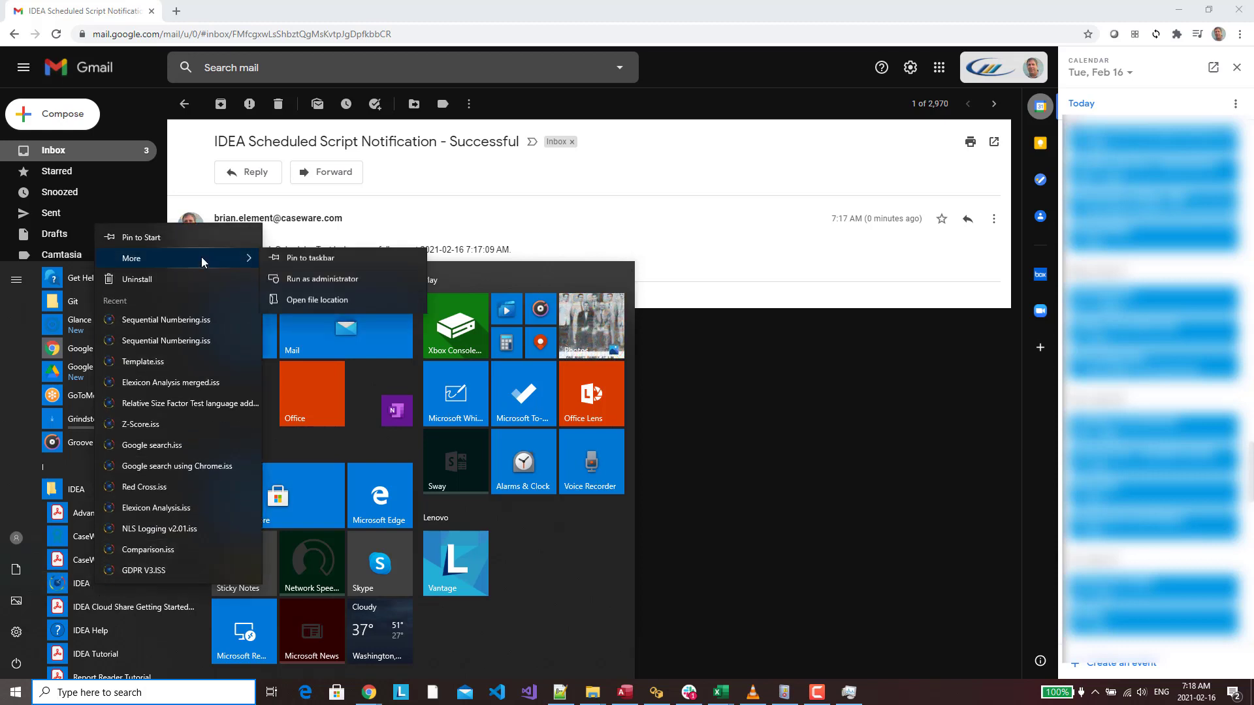
click(315, 280)
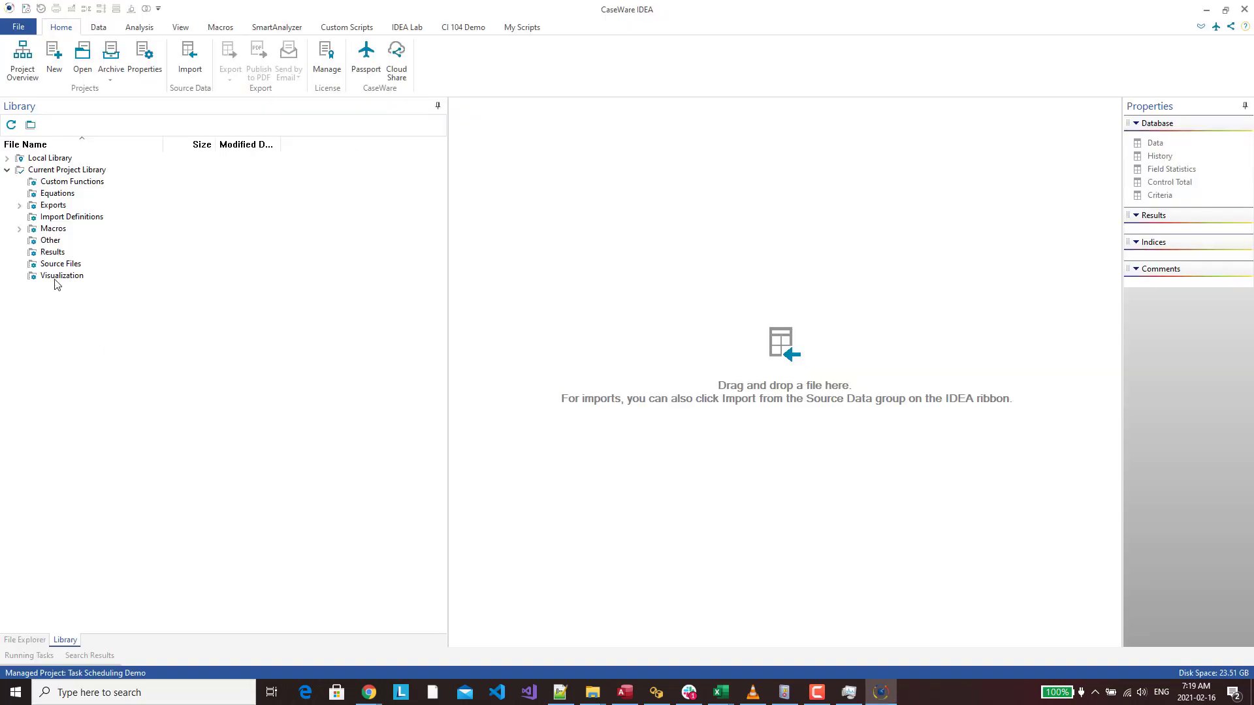
Open the schedule settings for Task Scheduler Test.iss under Macros
click(19, 230)
right_click(53, 237)
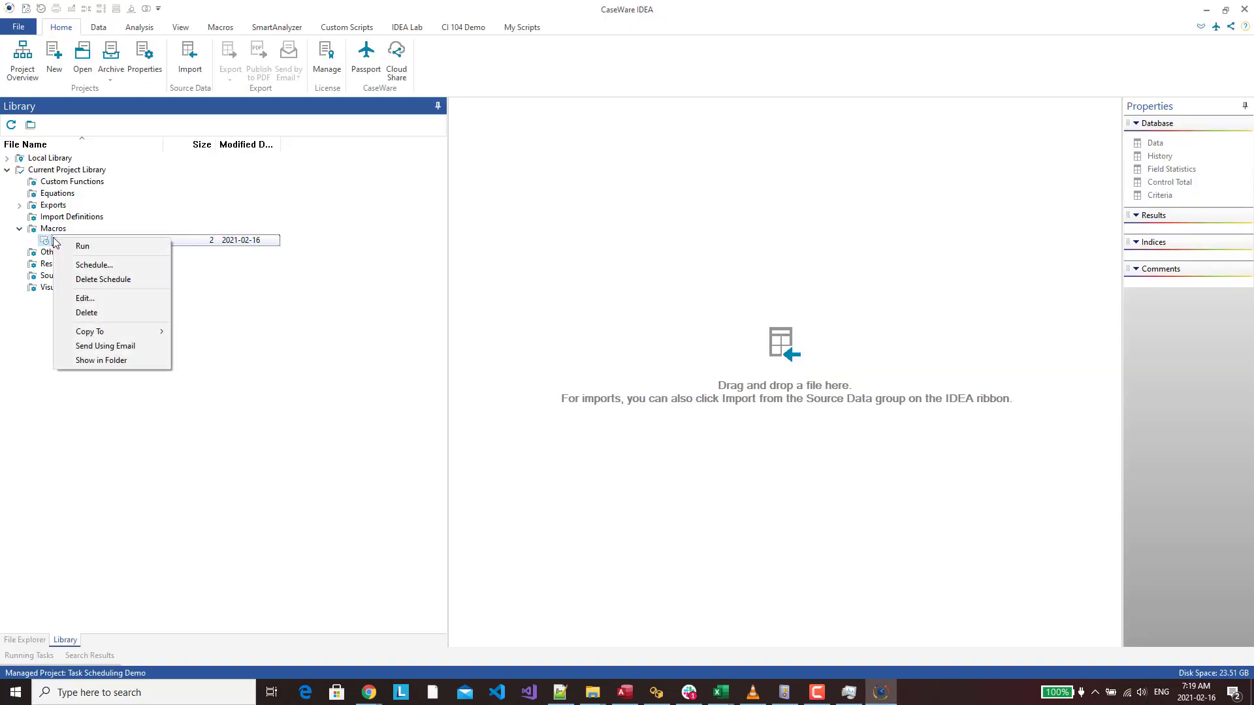
click(241, 309)
right_click(90, 251)
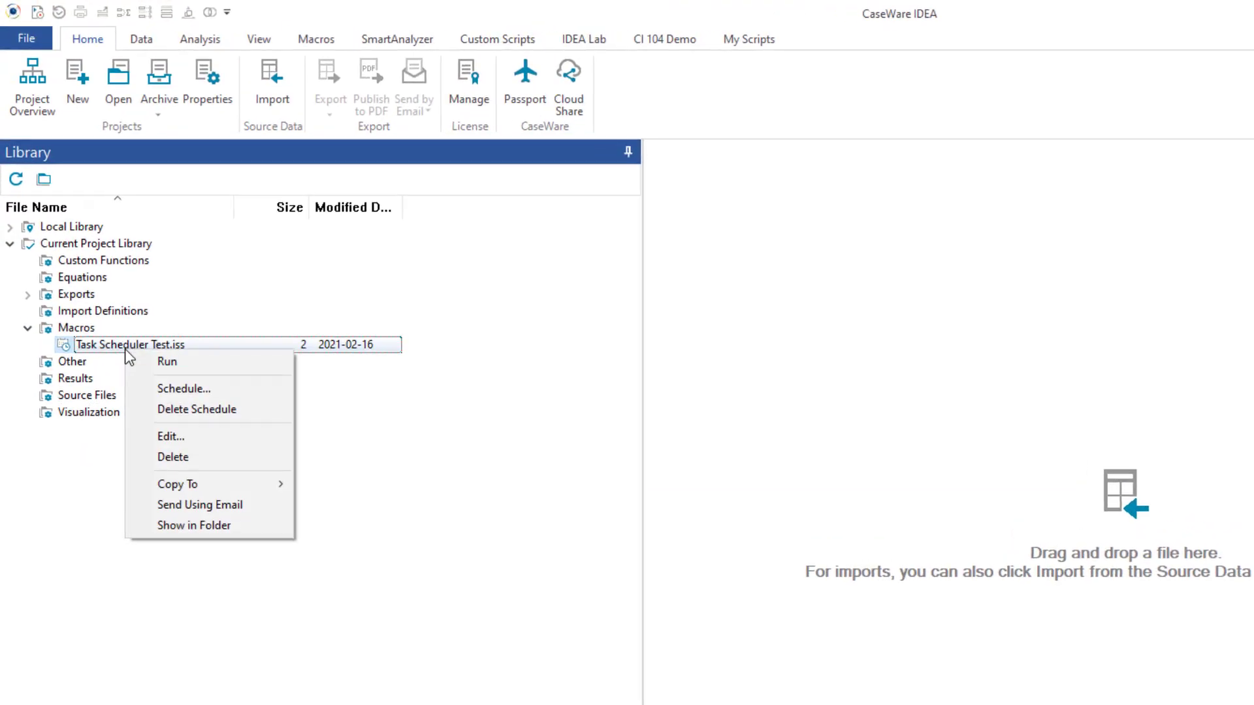
click(130, 280)
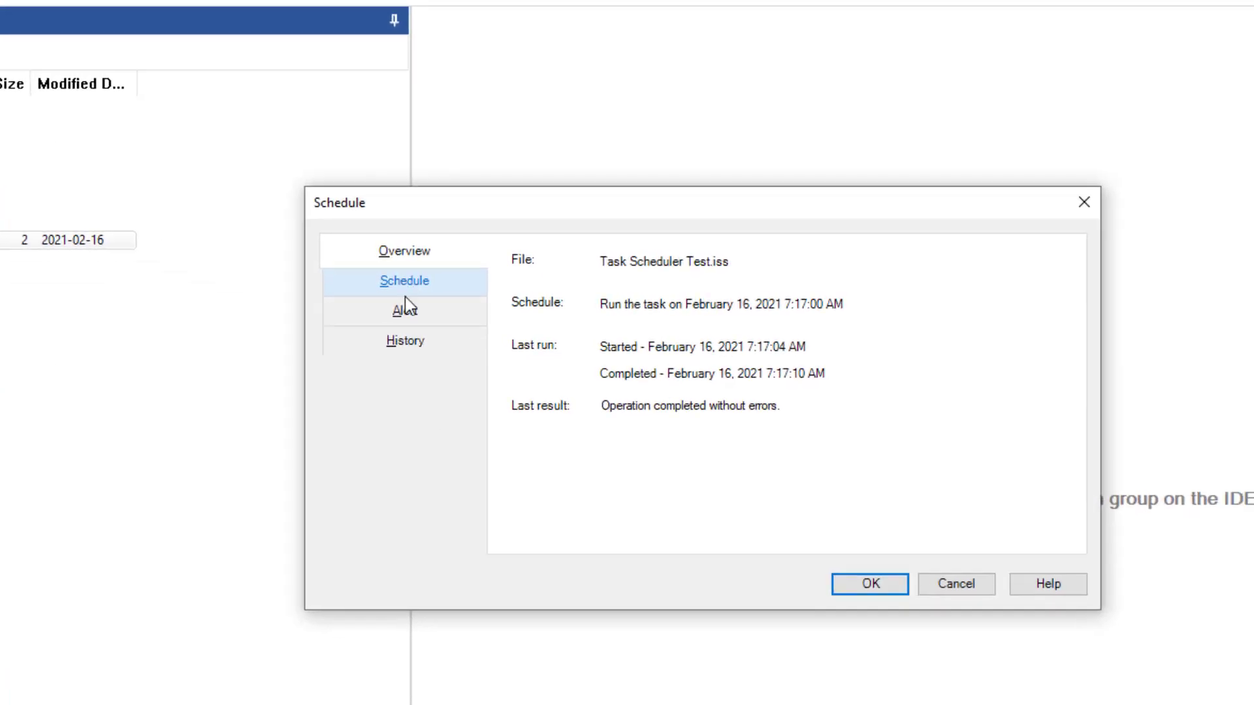
Review the Task started and Task completed history entries, then return to the Schedule tab
click(406, 343)
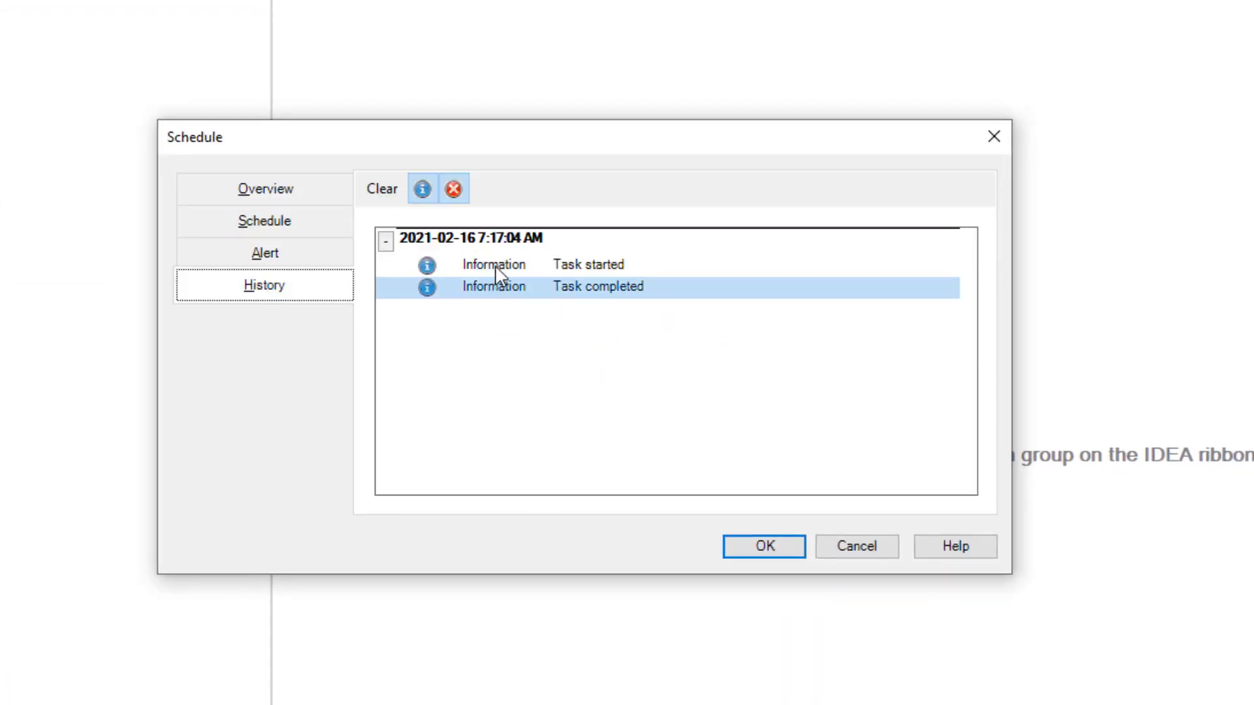
click(598, 265)
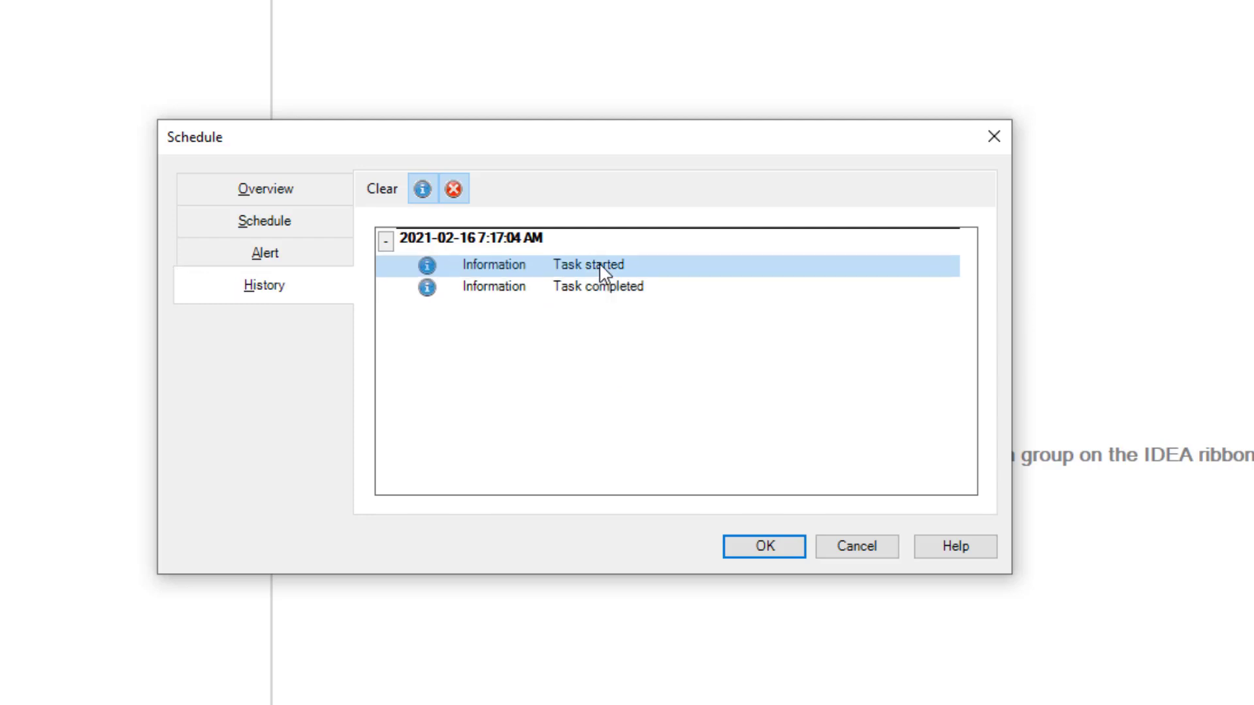
click(601, 285)
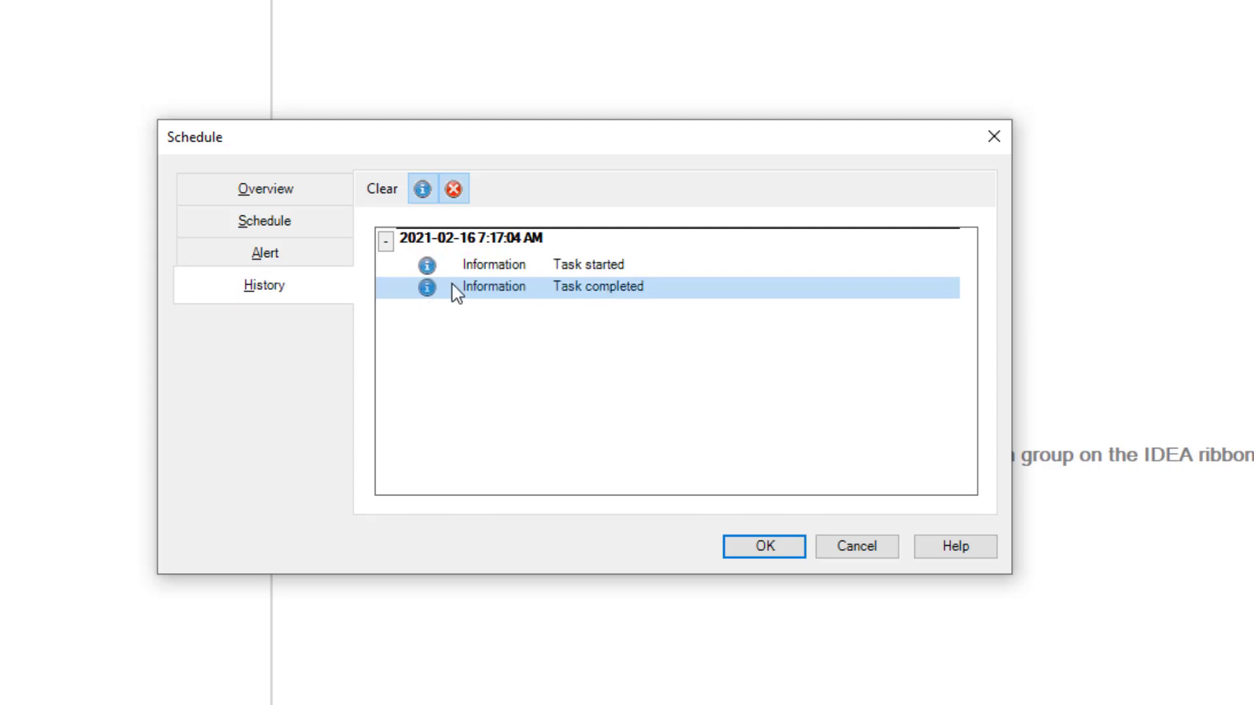
click(426, 273)
click(258, 224)
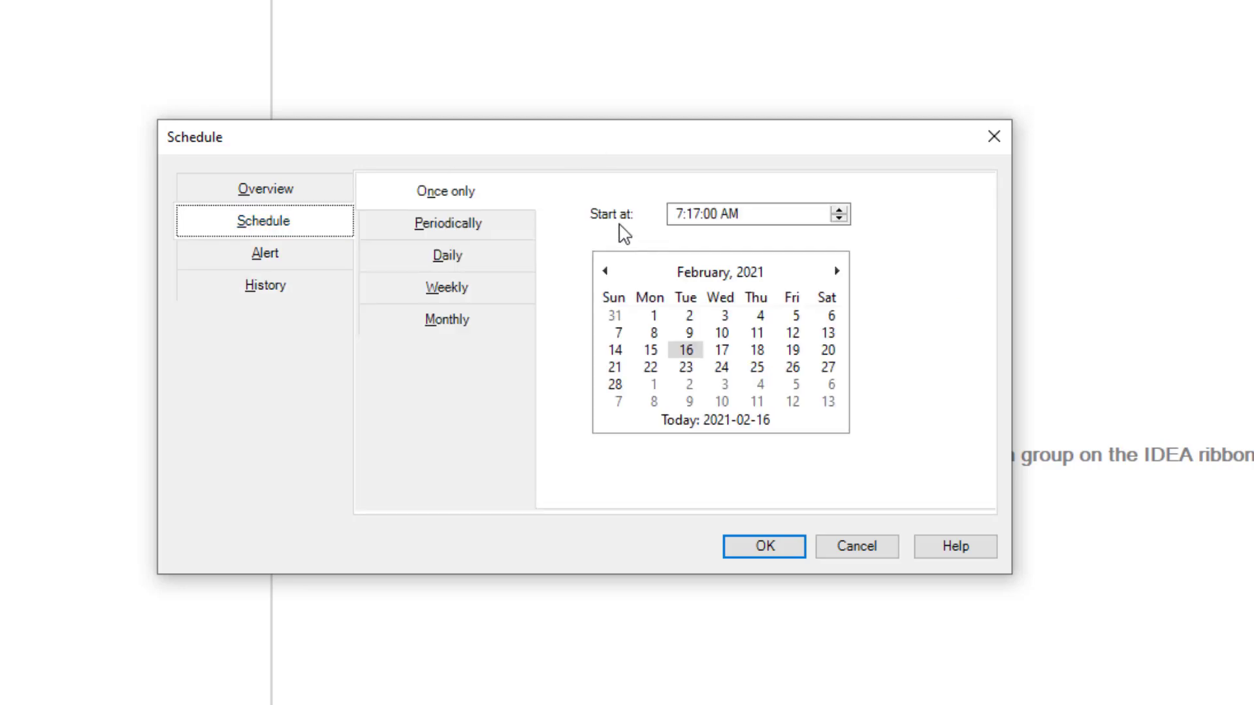
Review the Periodically, Daily, Weekly and Monthly recurrence options, ending on first-Monday monthly
click(430, 222)
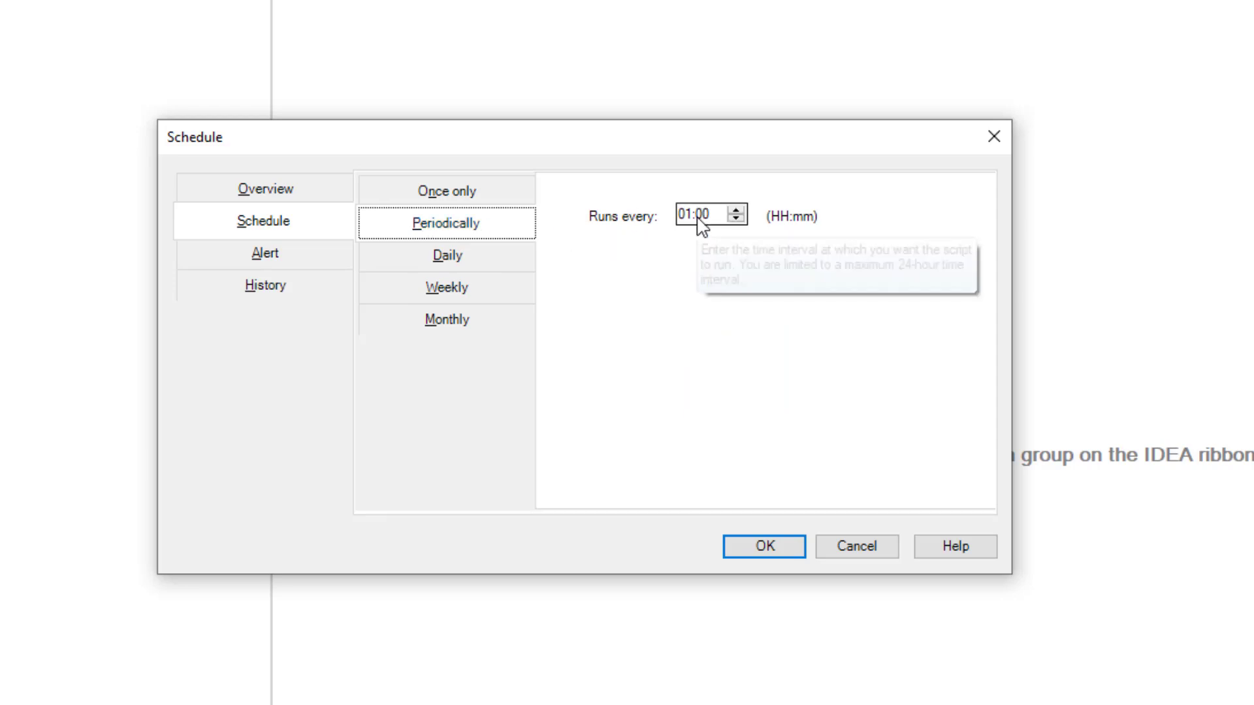
click(425, 262)
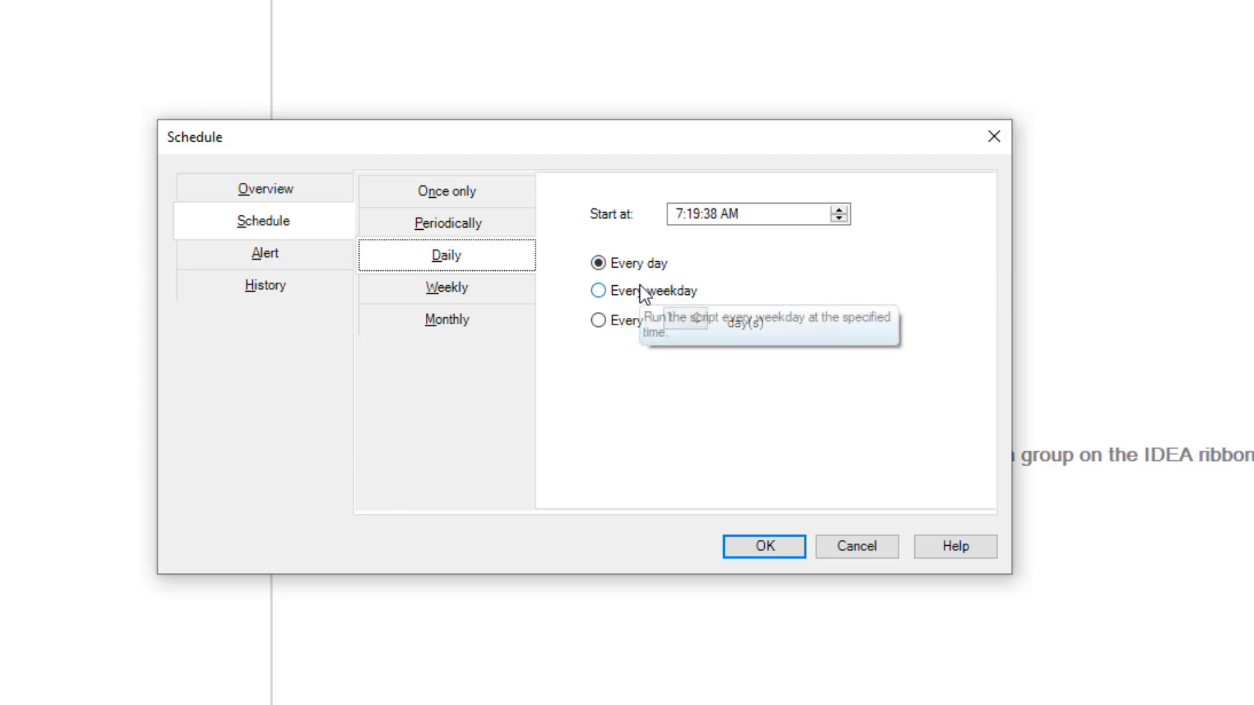
click(457, 299)
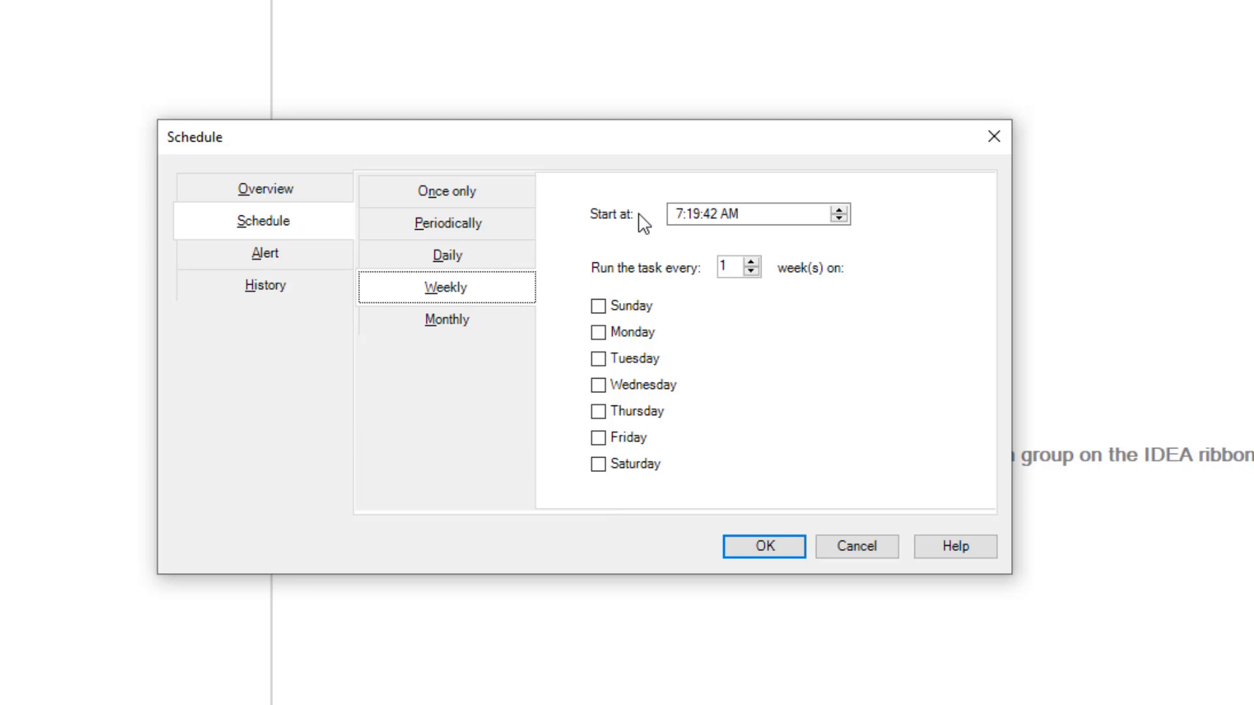
click(426, 329)
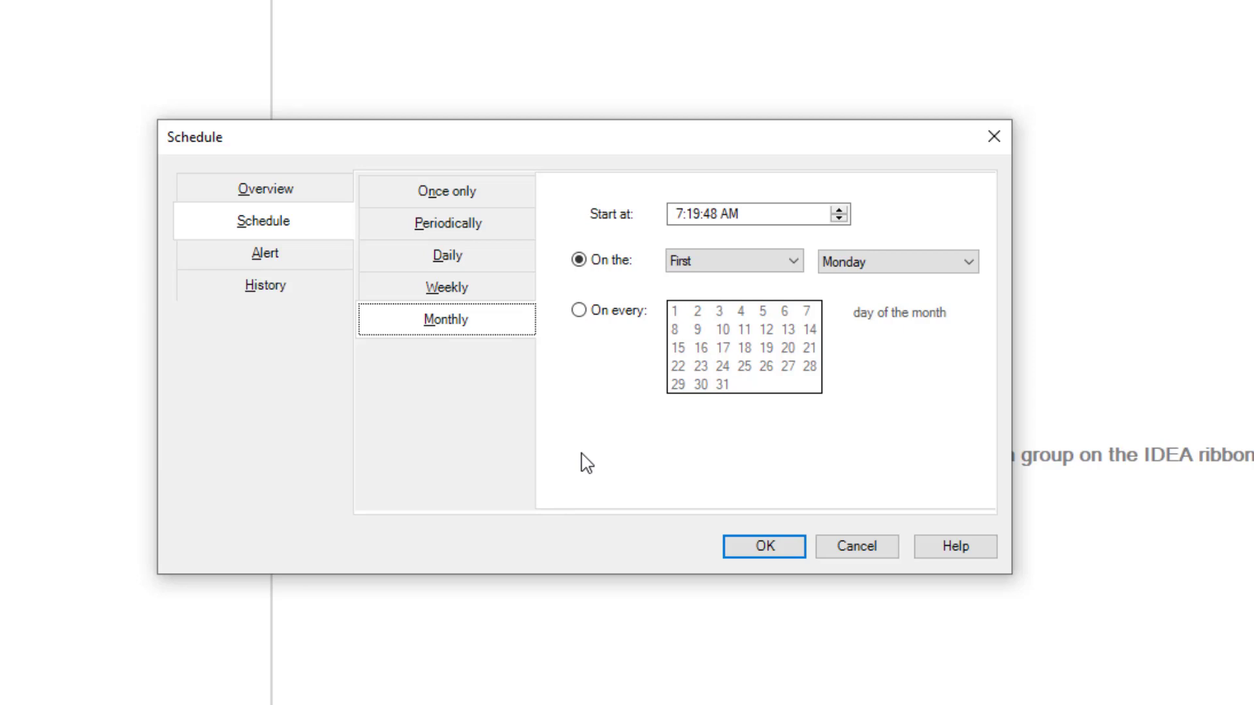
Cancel the Schedule dialog, leaving the schedule unchanged
click(857, 549)
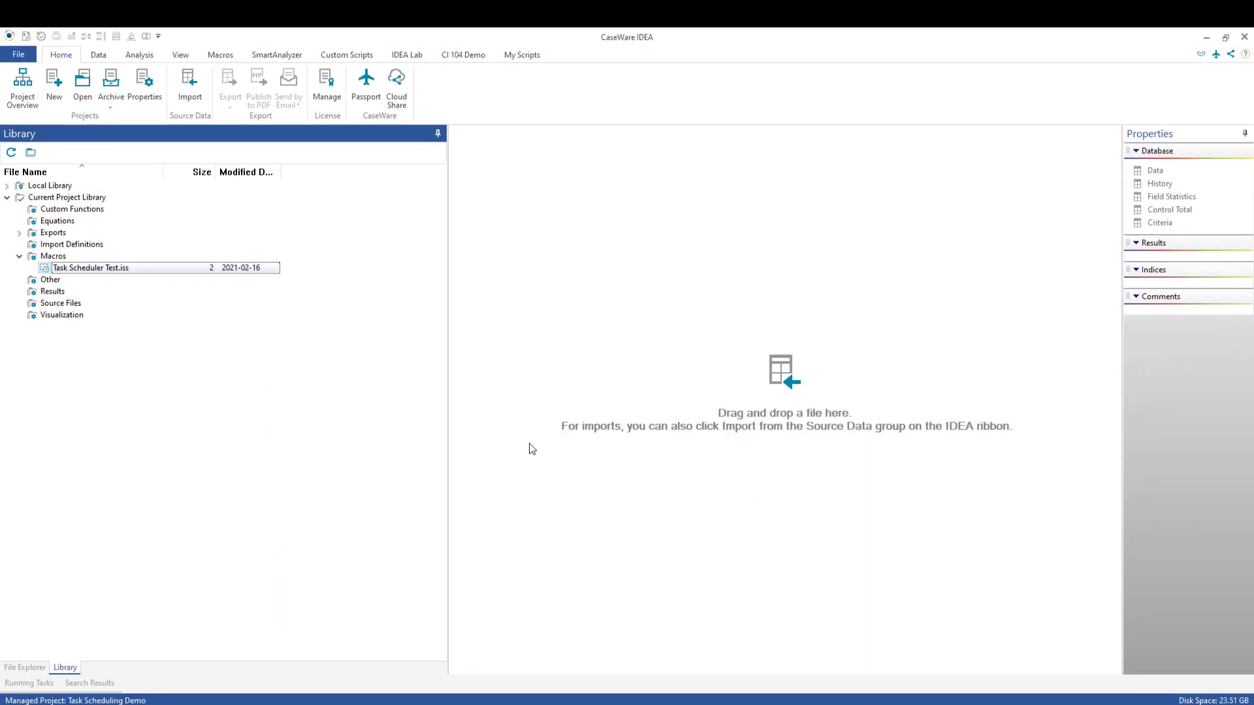